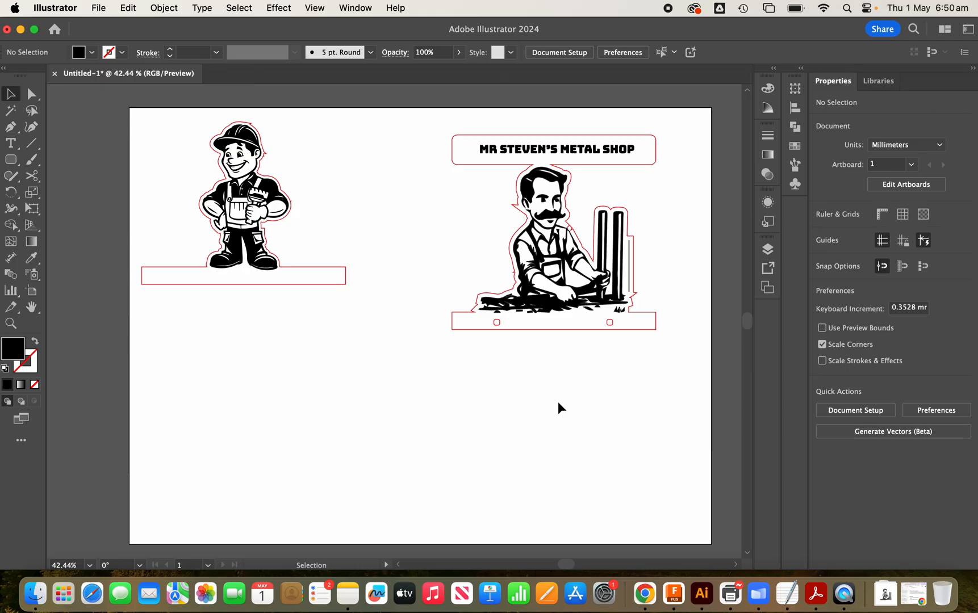
Switch to Canva in Chrome and download the moustached metalworker design as a PNG with a transparent background.
key("ctrl+Right")
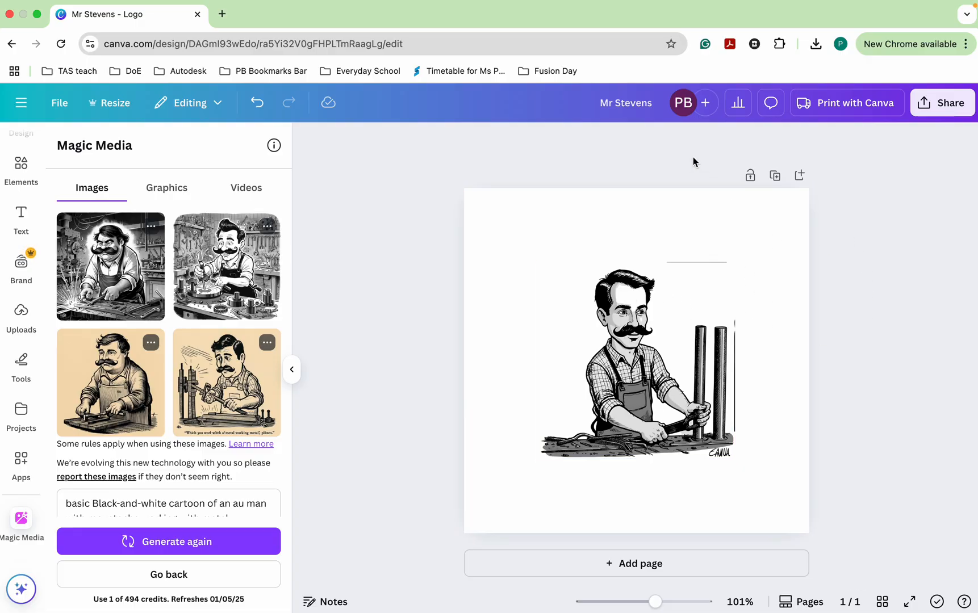
left_click(935, 104)
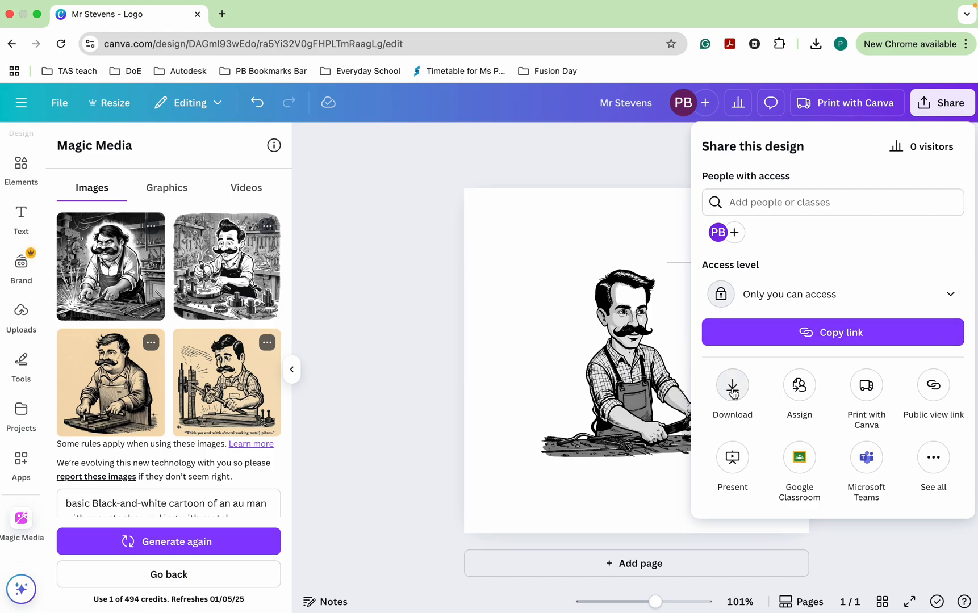
left_click(733, 386)
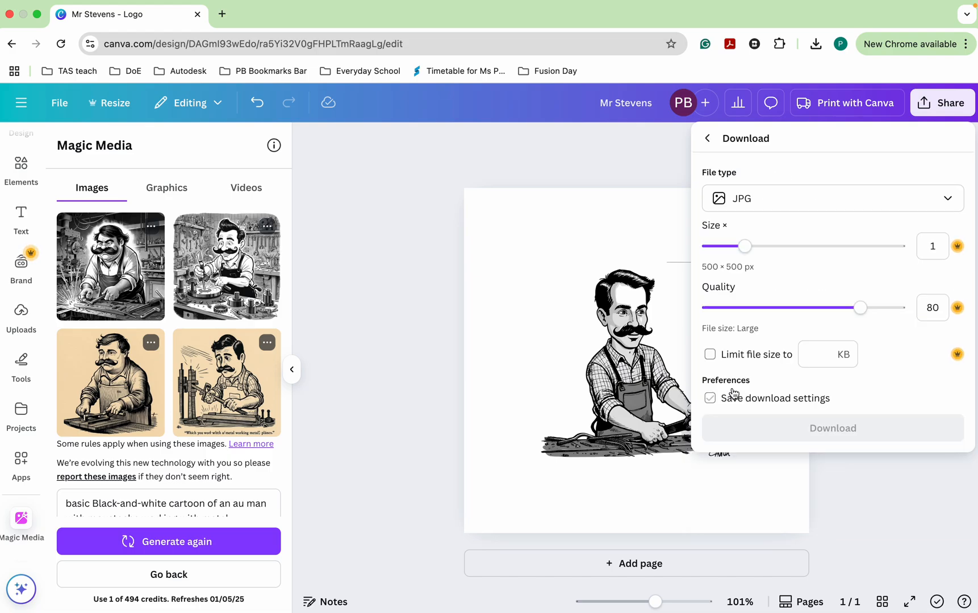
left_click(836, 200)
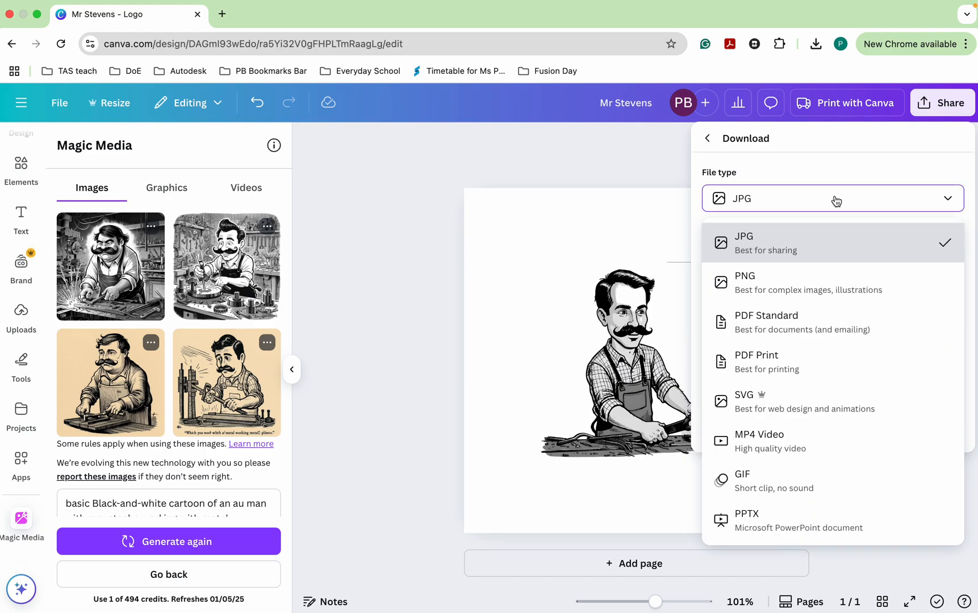
left_click(771, 289)
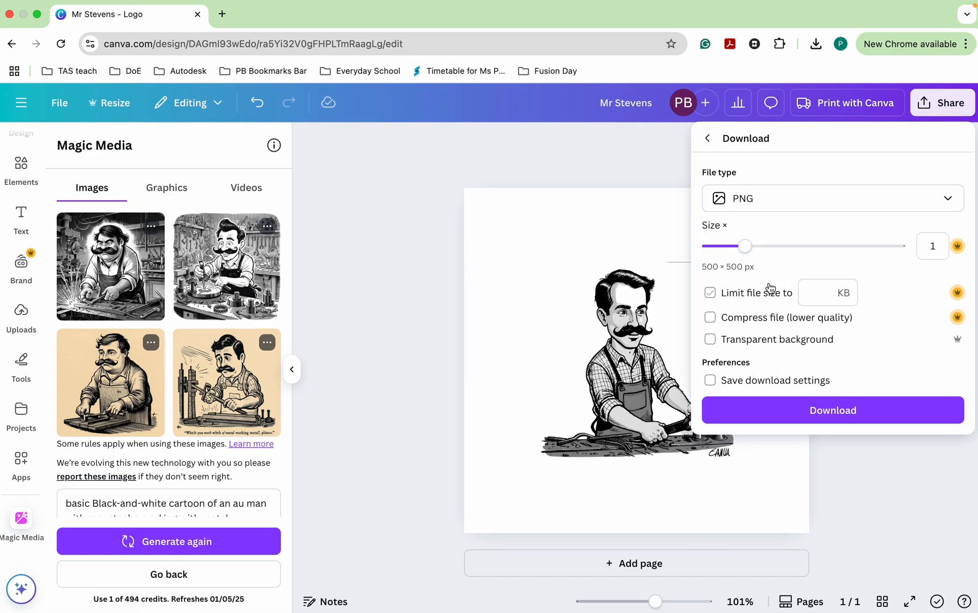
left_click(710, 341)
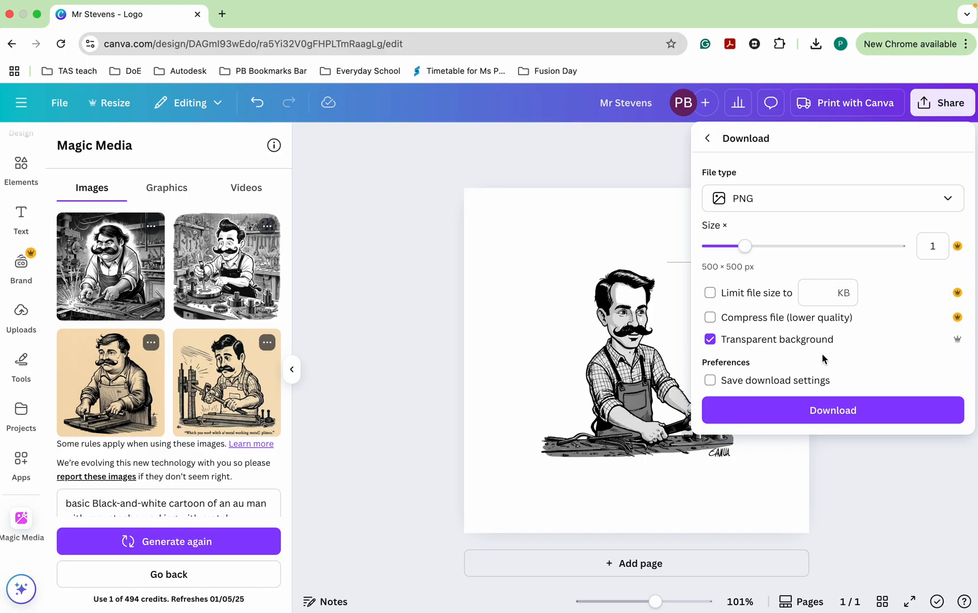
left_click(828, 414)
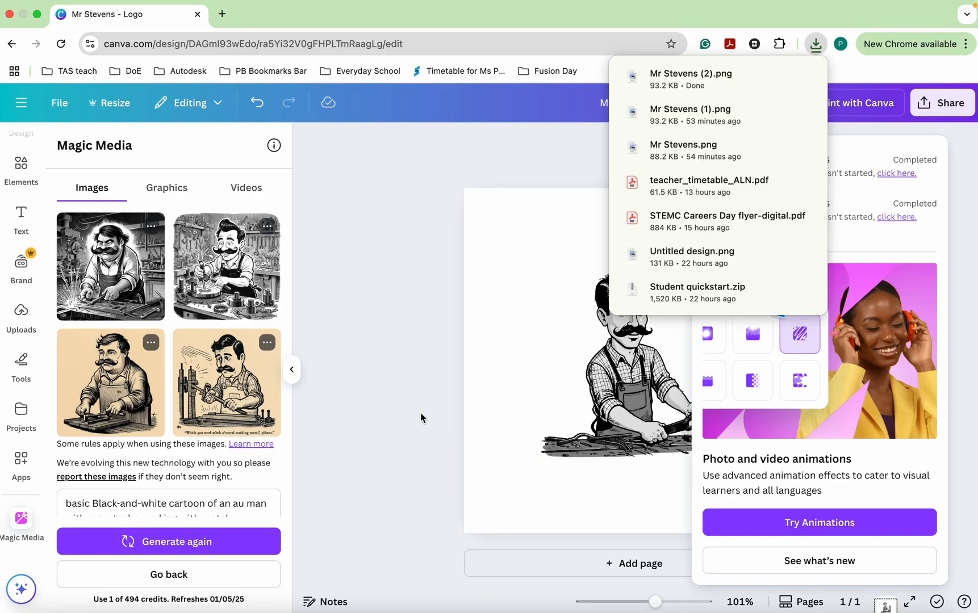
Switch back to Illustrator, dismiss the update offer and create a new 400 x 300 mm landscape document from the custom preset.
key("ctrl+Left")
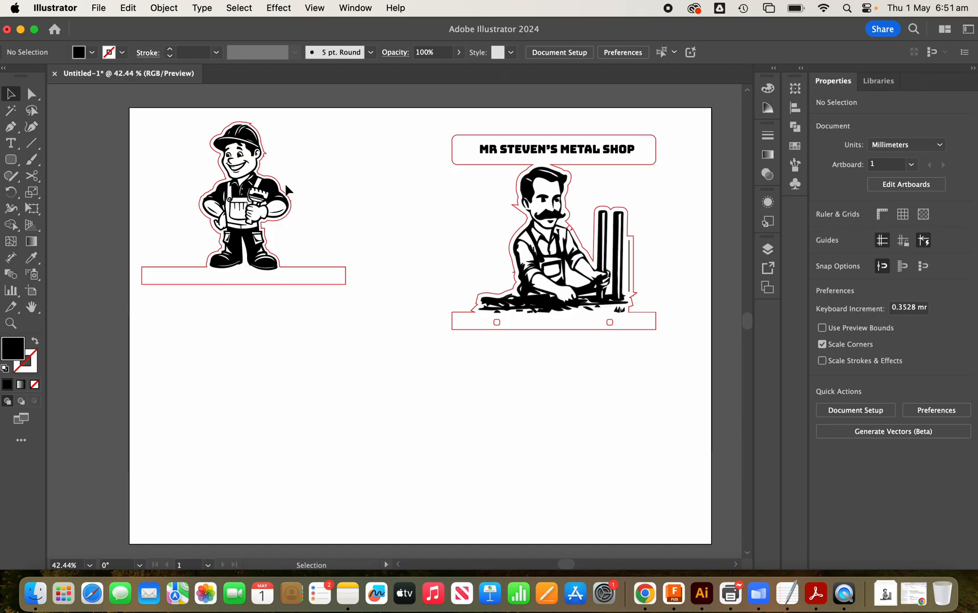
left_click(54, 29)
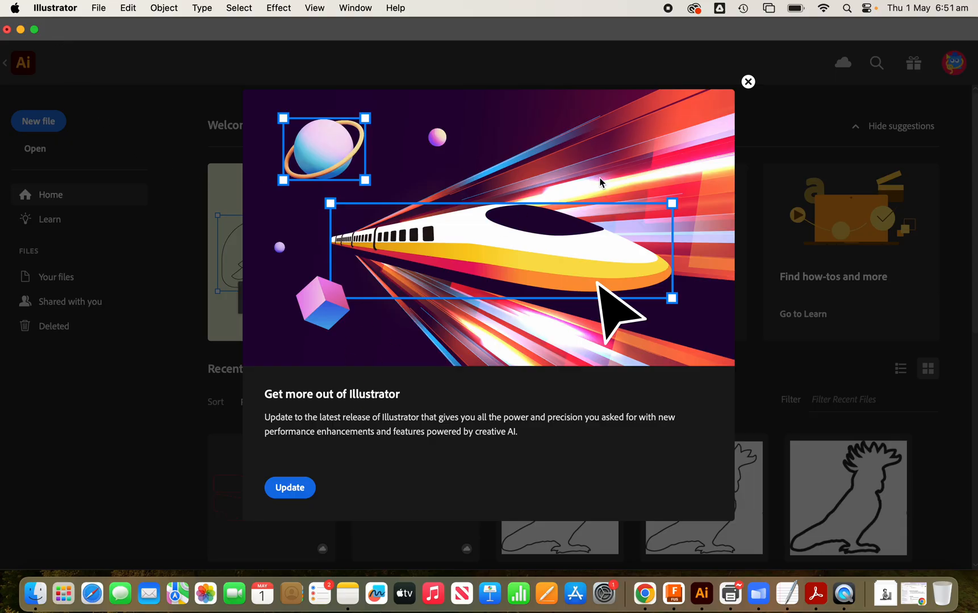
left_click(748, 82)
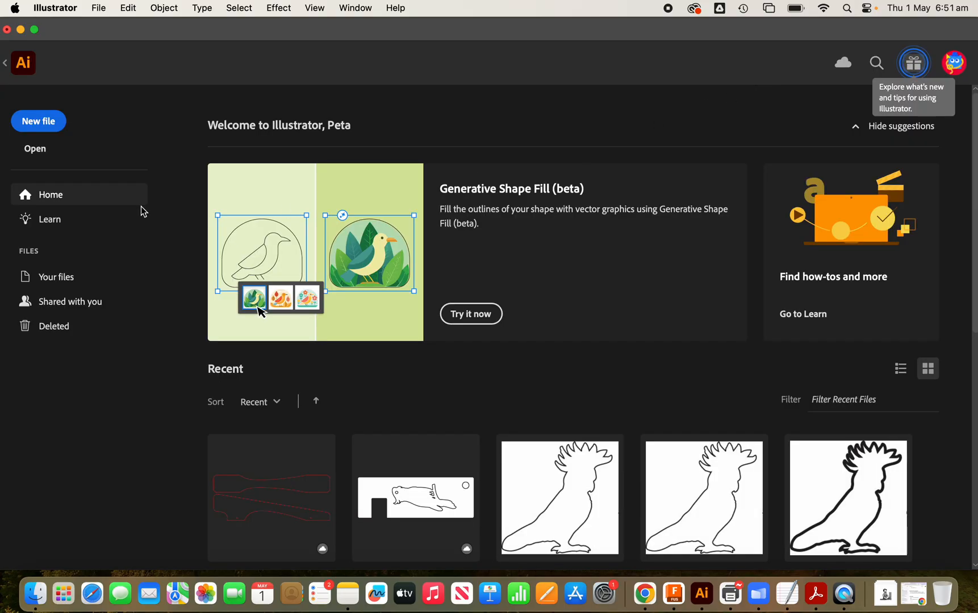
left_click(35, 125)
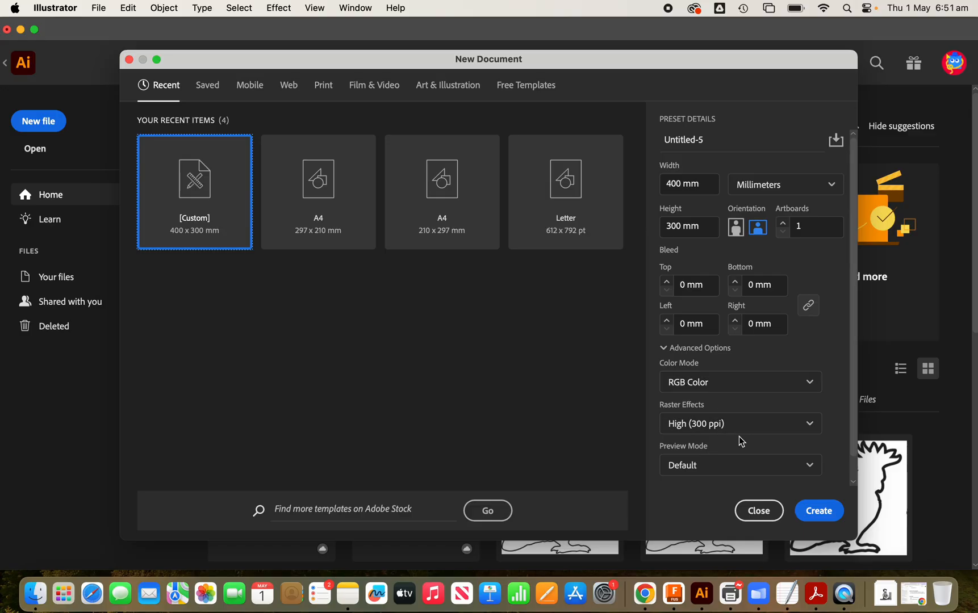
left_click(821, 514)
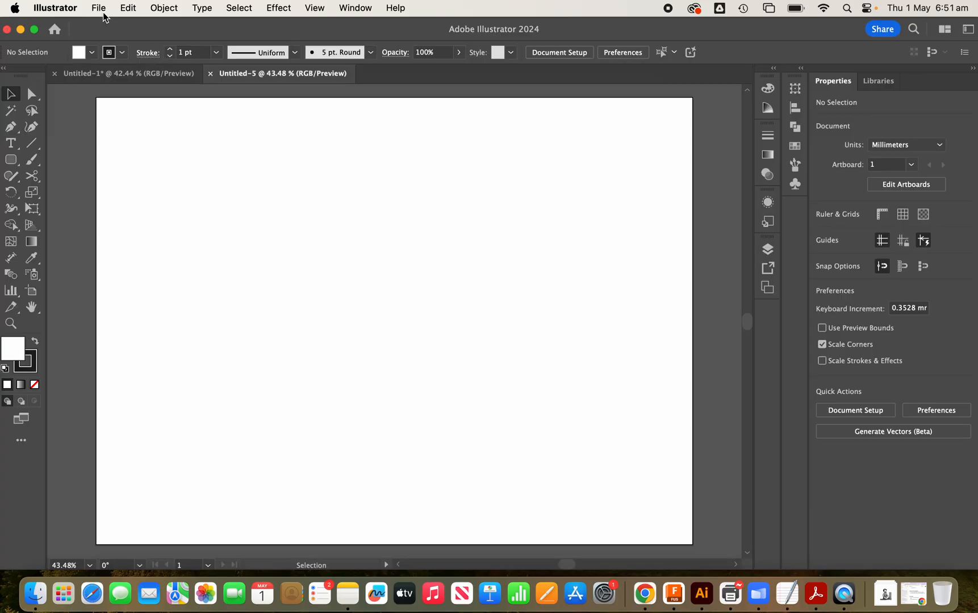
Place the newly downloaded metalworker PNG from the Downloads folder on the artboard at its original size.
left_click(100, 10)
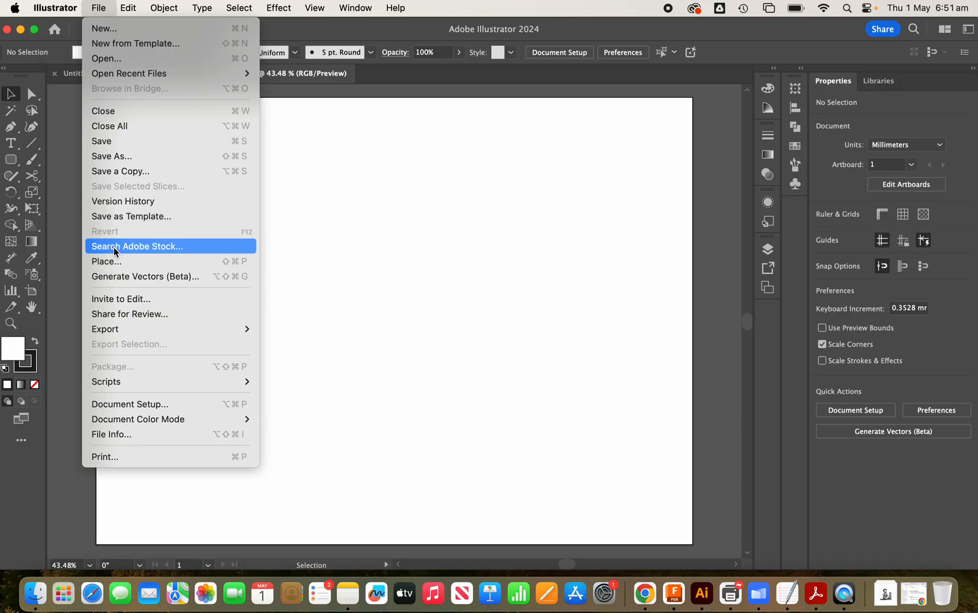
left_click(109, 265)
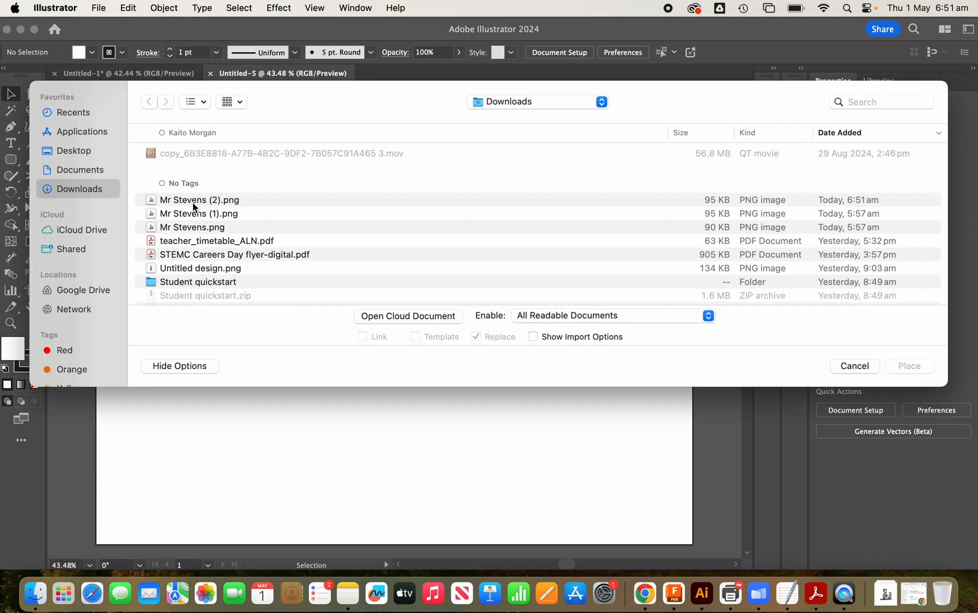
left_click(194, 204)
left_click(907, 366)
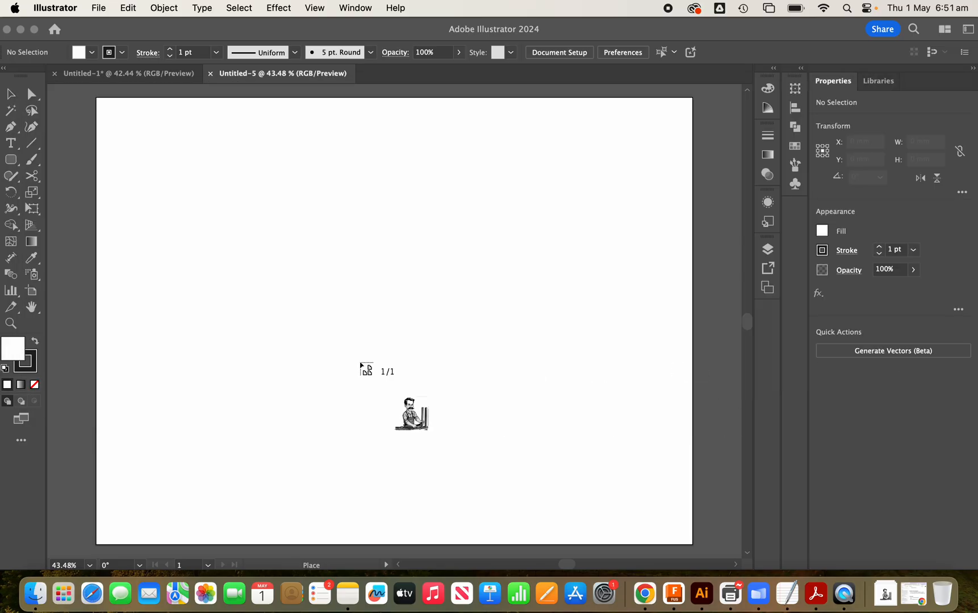
left_click(307, 271)
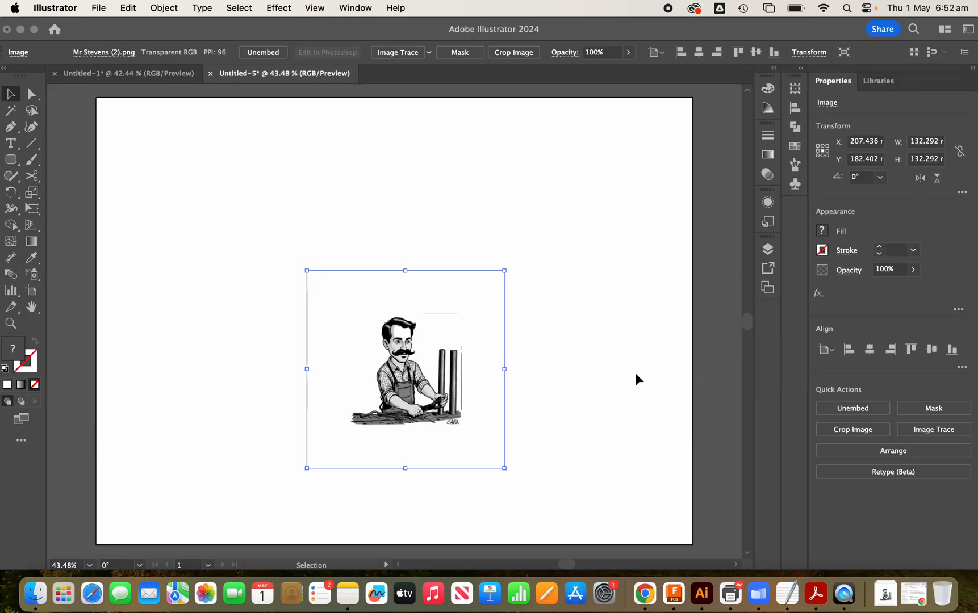
Trace the placed image with the Black and White Logo preset and expand the tracing into editable paths.
left_click(945, 431)
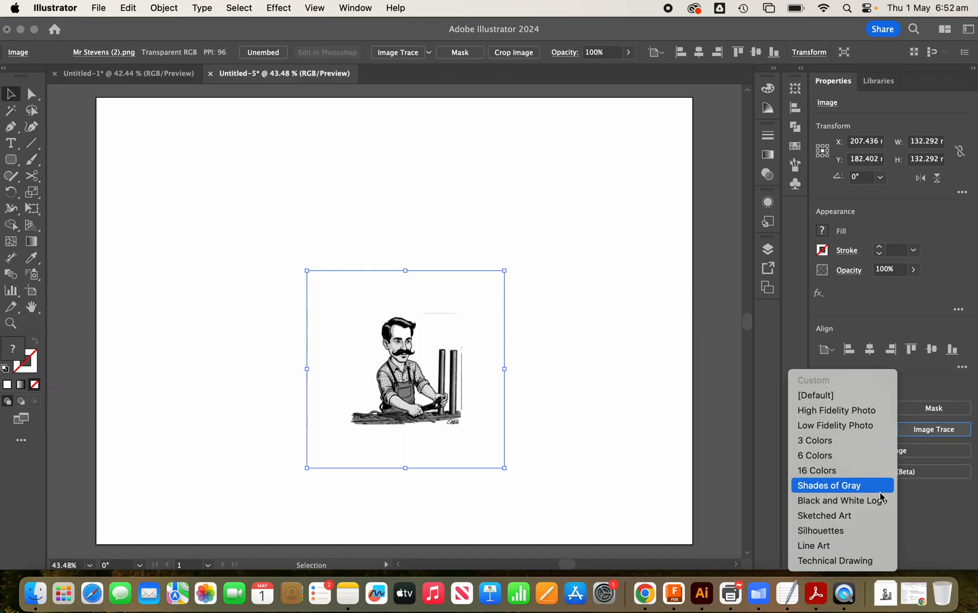
left_click(872, 501)
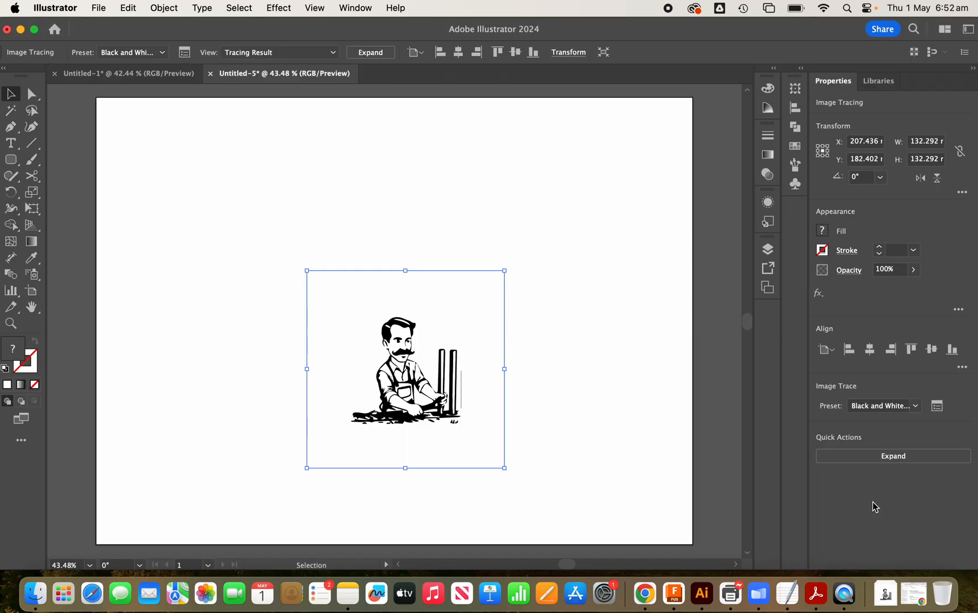
left_click(894, 456)
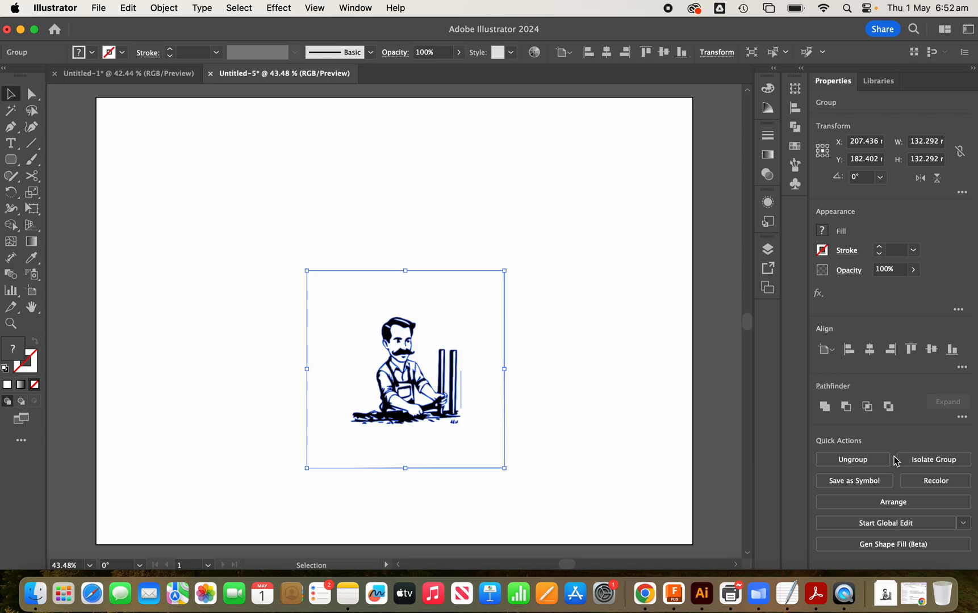
left_click(535, 410)
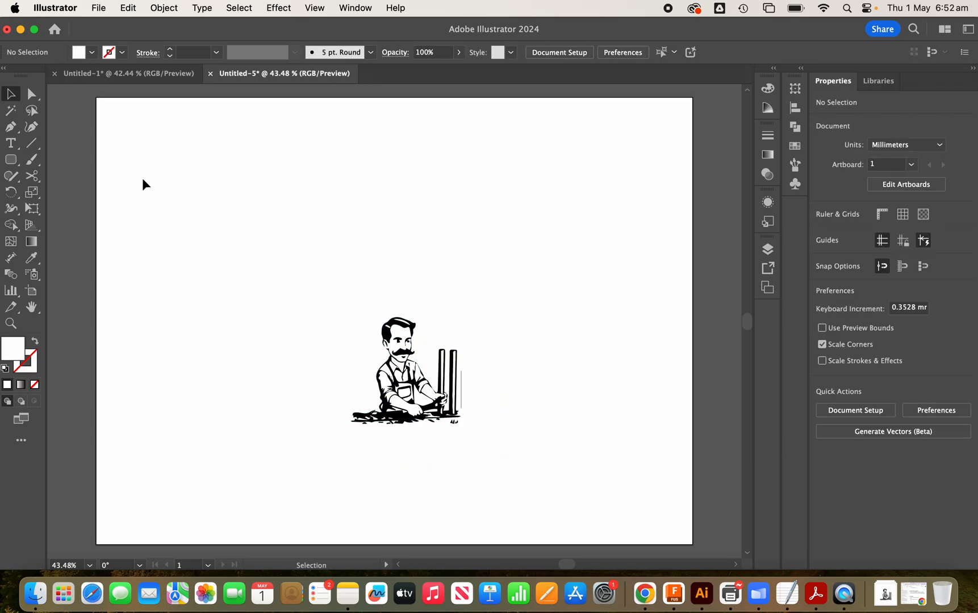
Move the traced artwork up towards the artboard's left side and delete the square frame path around it.
left_click_drag(350, 324, 282, 287)
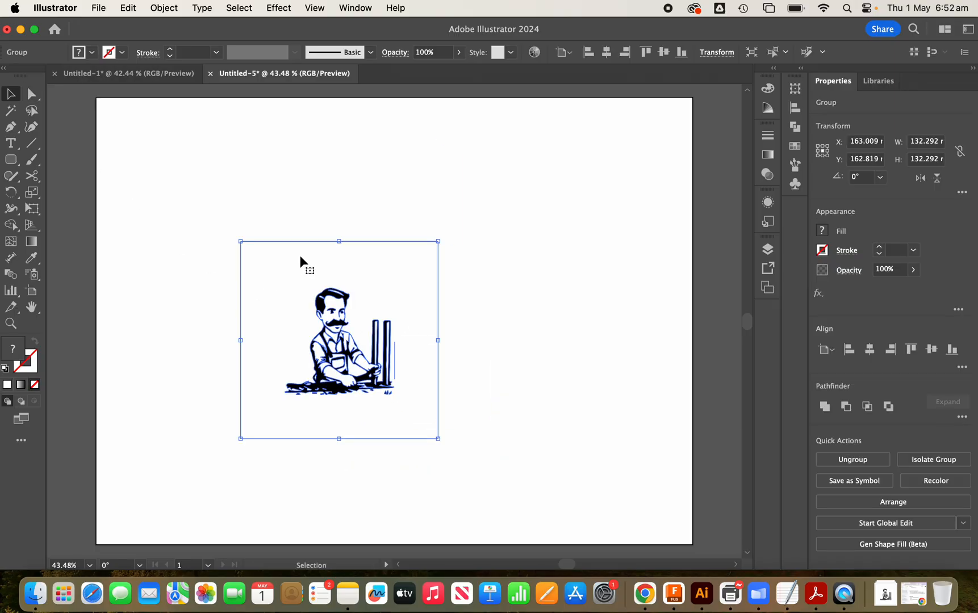
left_click(32, 94)
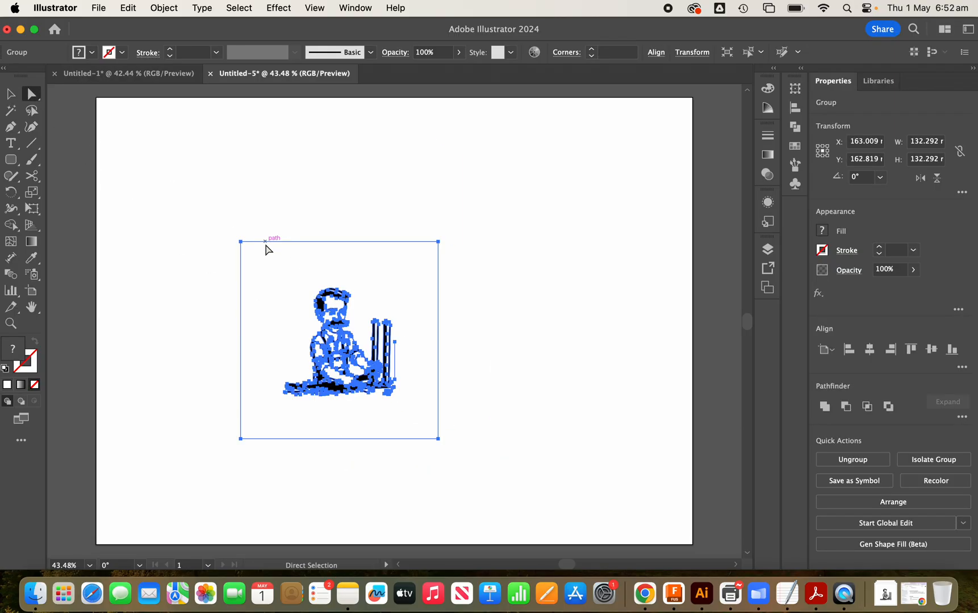
key("Delete")
key("super+z")
left_click(412, 221)
left_click(419, 242)
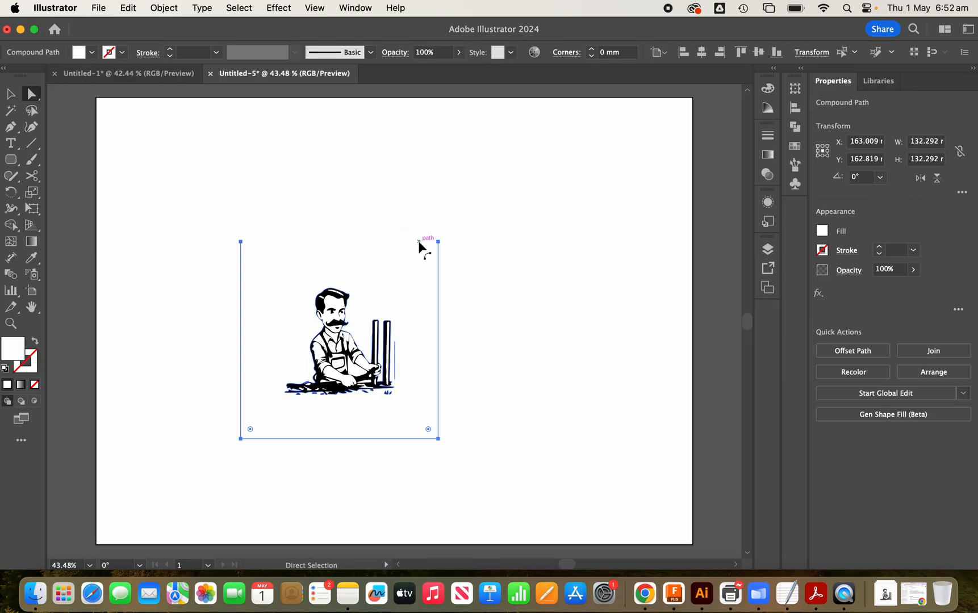
left_click(439, 283)
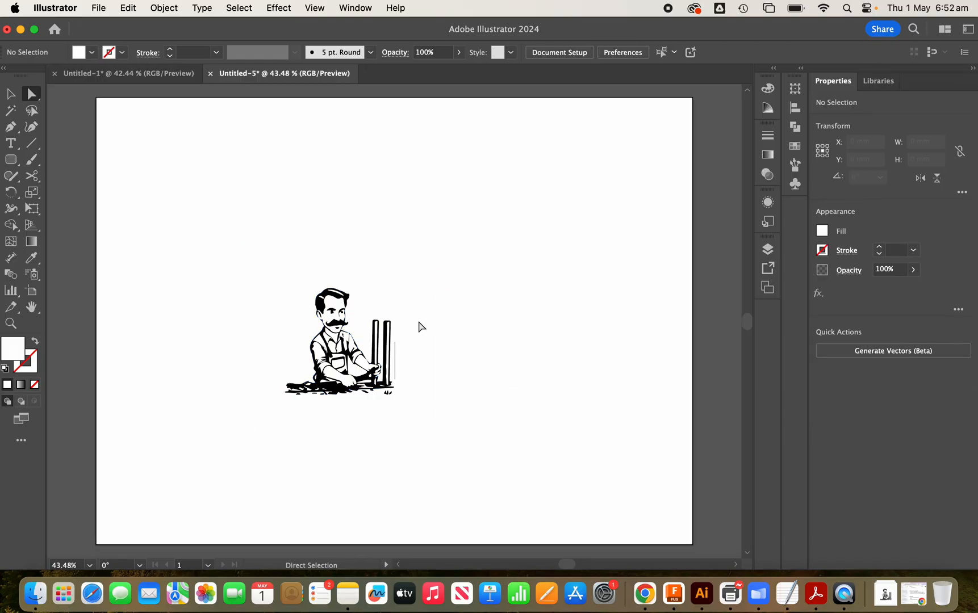
Select the whole traced figure and move it off the artboard onto the grey canvas beside its left edge.
scroll(270, 262, "left", 3)
left_click_drag(312, 261, 513, 459)
left_click_drag(398, 369, 97, 353)
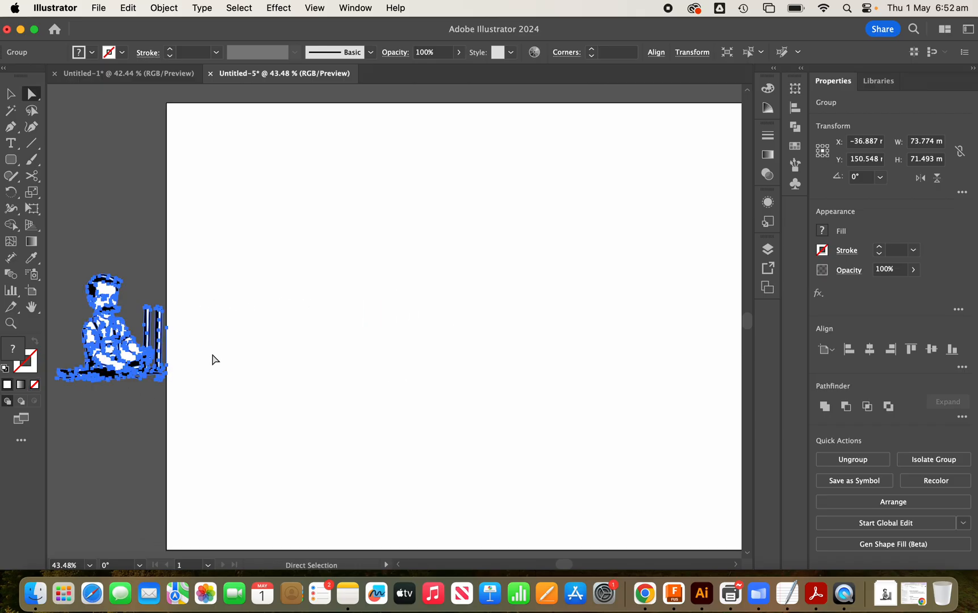
scroll(190, 447, "left", 4)
left_click(190, 443)
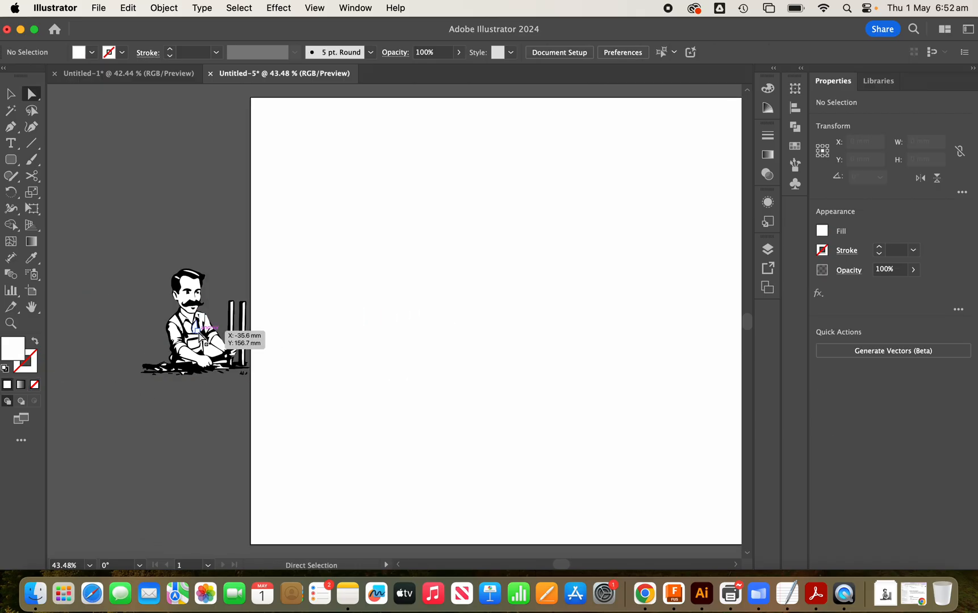
Select the white face shape, extend the selection to all objects with the same fill and stroke, and delete them.
scroll(201, 313, "up", 8)
scroll(199, 336, "left", 1)
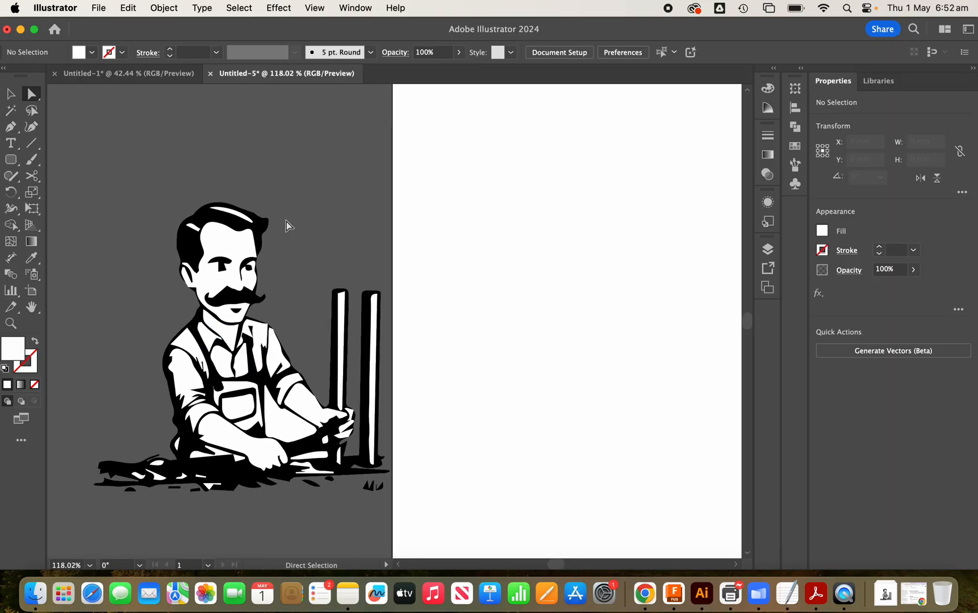
left_click(226, 251)
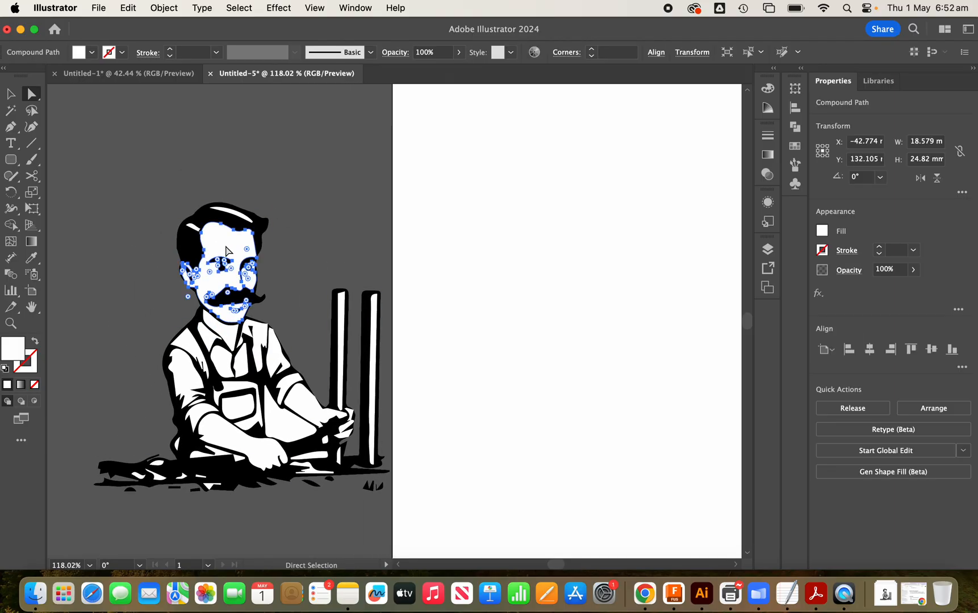
left_click(239, 8)
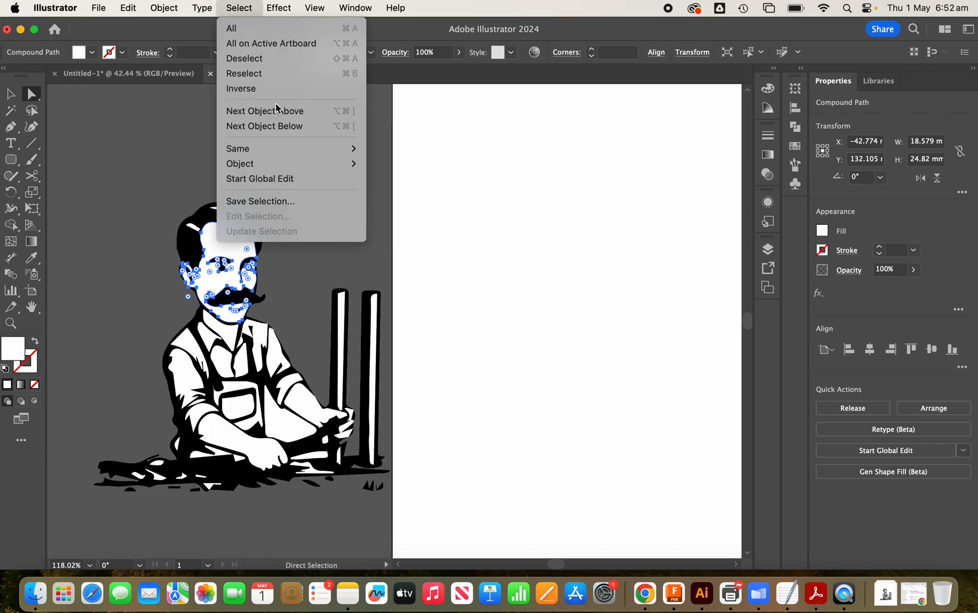
mouse_move(277, 148)
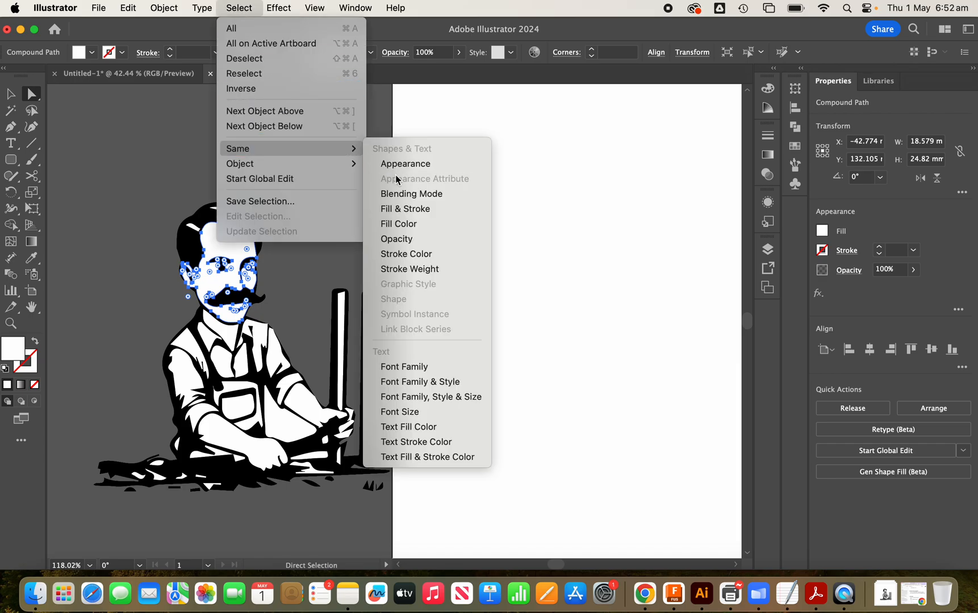
left_click(422, 210)
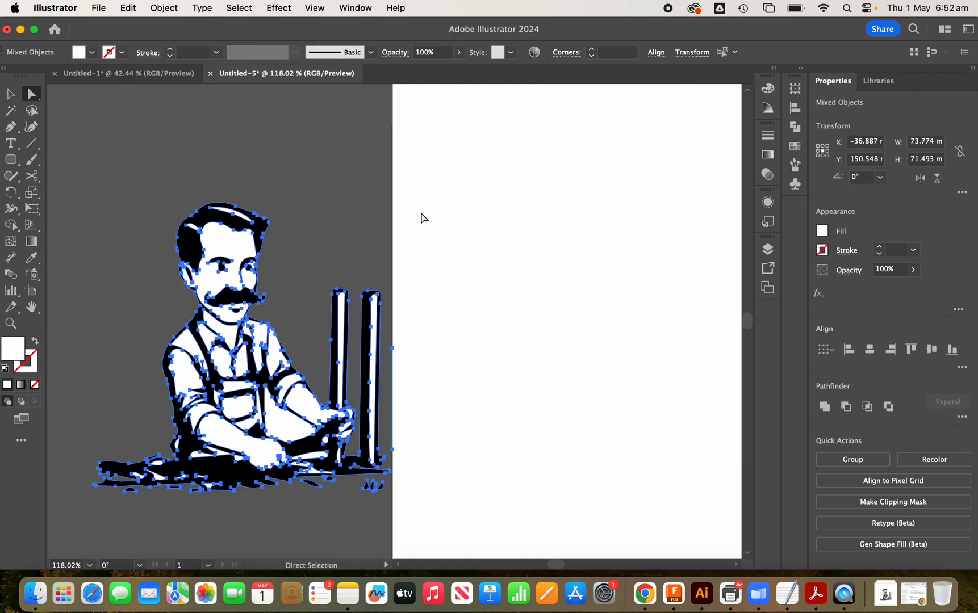
key("Delete")
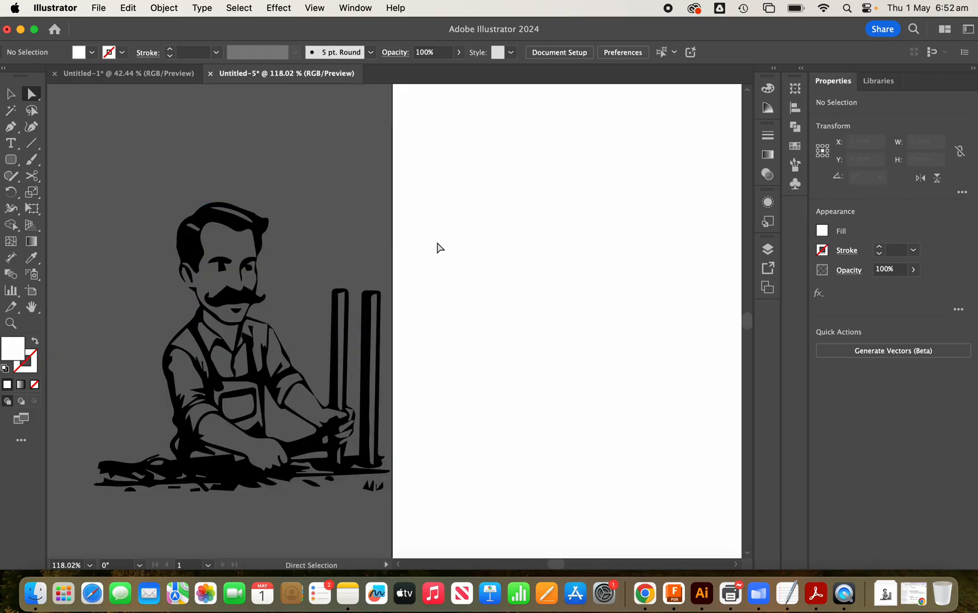
Move the whole remaining black line artwork back onto the left half of the artboard.
scroll(447, 283, "down", 6)
scroll(446, 281, "up", 2)
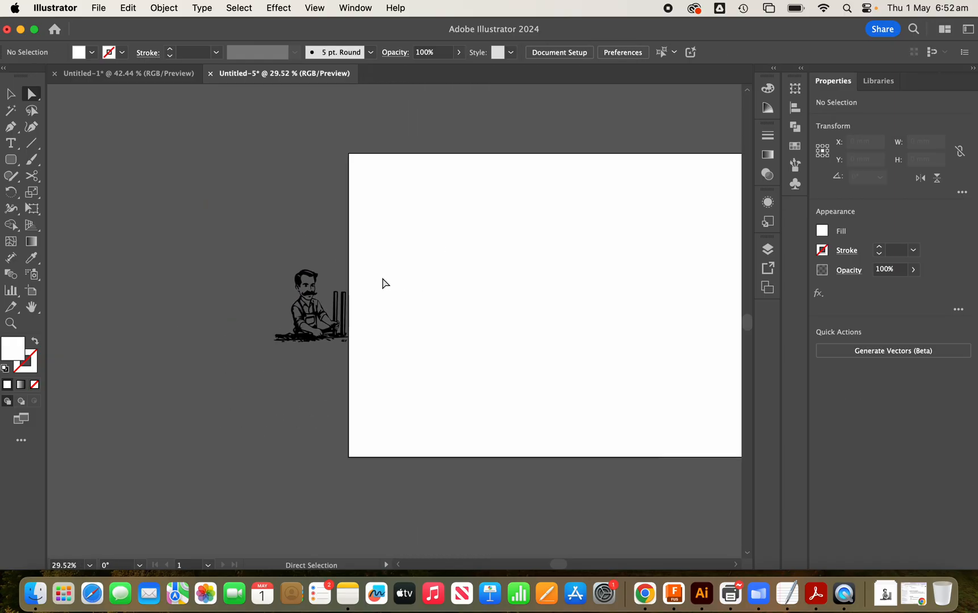
left_click_drag(261, 252, 448, 408)
left_click_drag(315, 328, 492, 288)
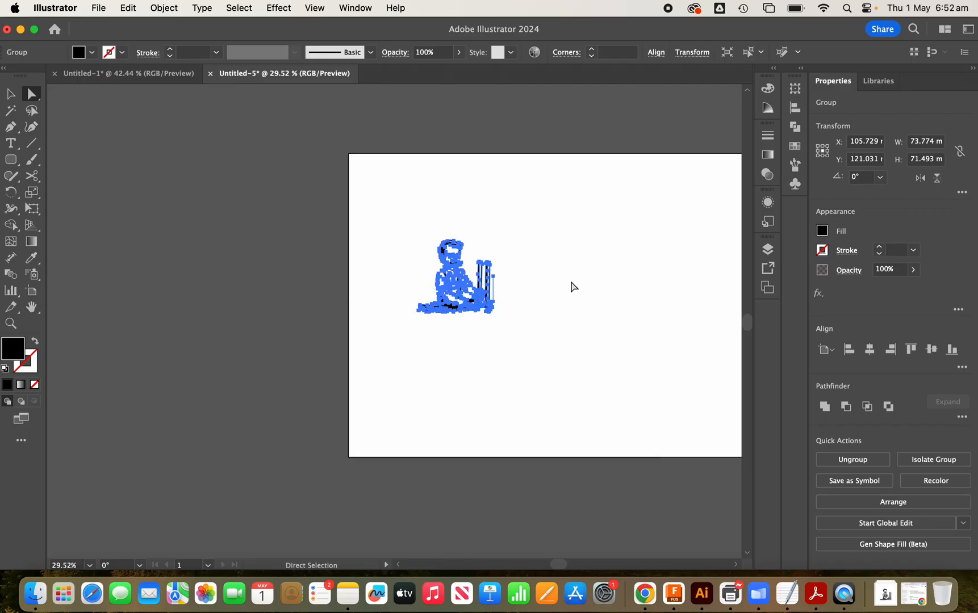
left_click(525, 288)
left_click(481, 281)
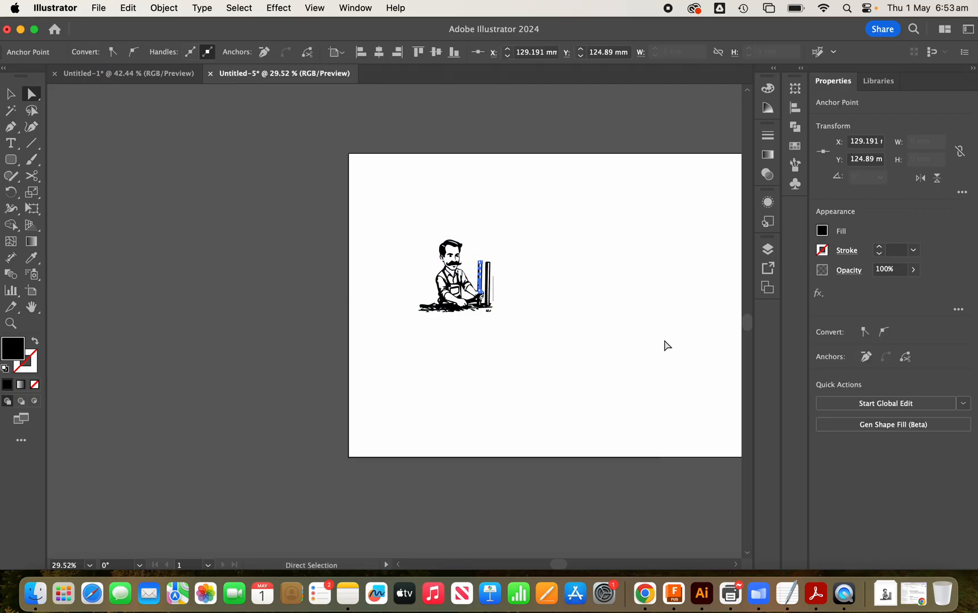
Select the complete black line artwork of the metalworker as one object with its bounding box.
left_click_drag(405, 221, 580, 369)
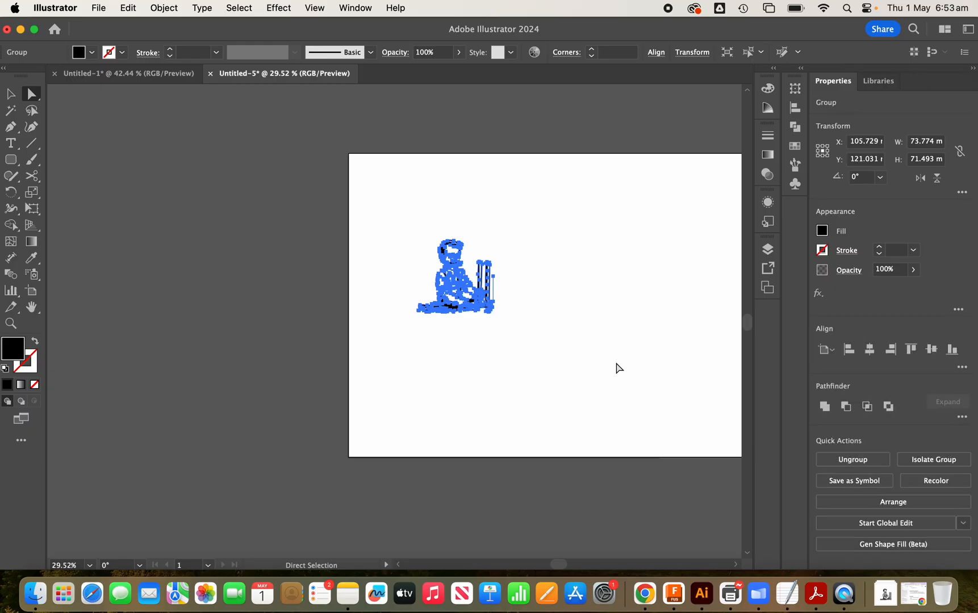
left_click(12, 95)
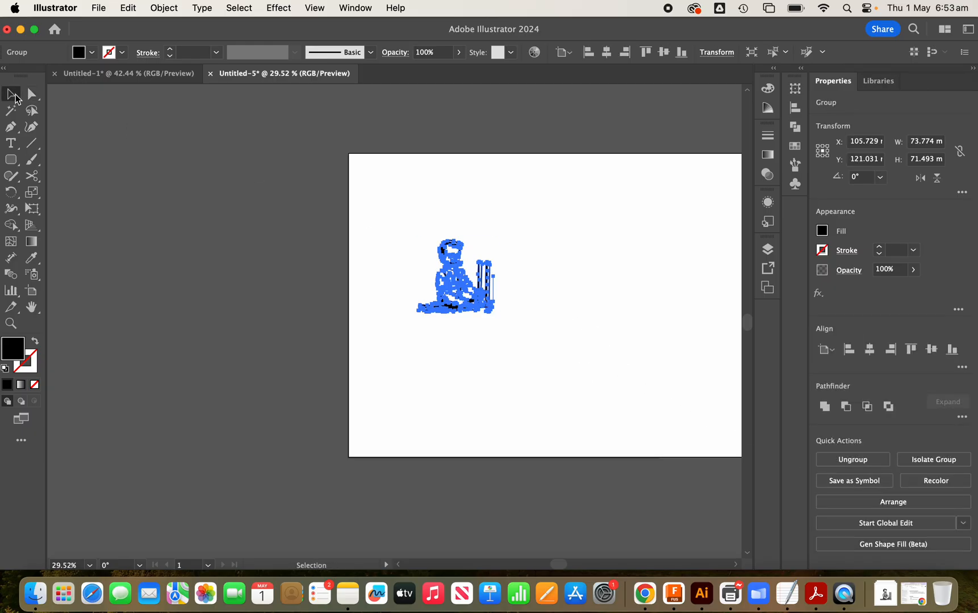
scroll(502, 291, "up", 3)
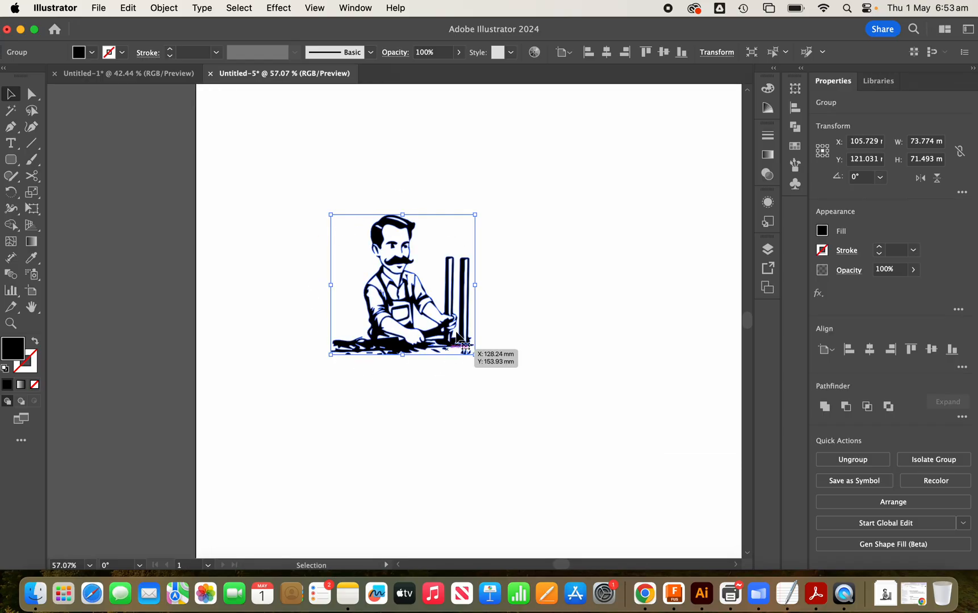
Try setting the artwork's height to 80 mm without constraining its proportions, and undo the resize.
left_click(914, 161)
left_click(913, 142)
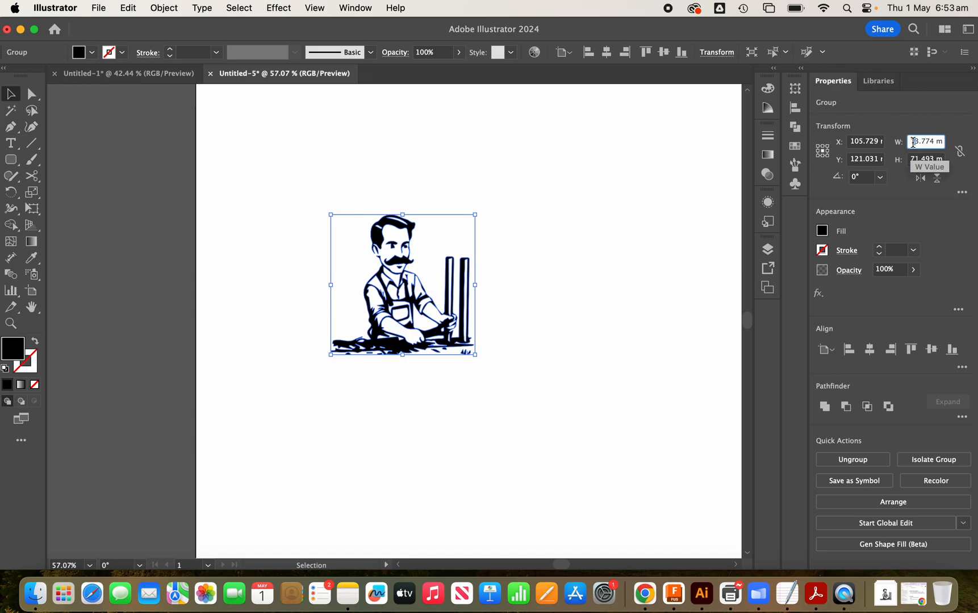
left_click(911, 159)
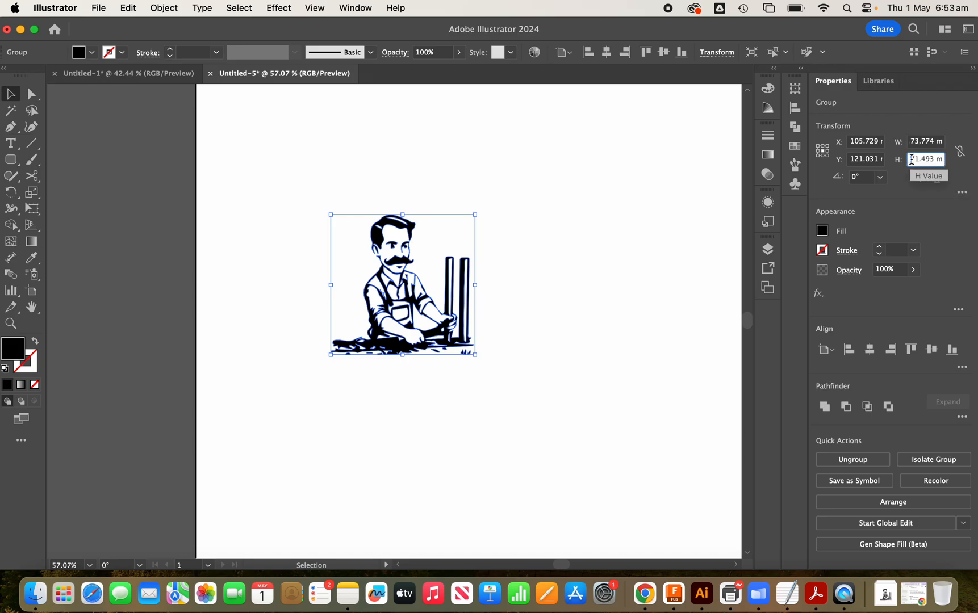
left_click_drag(912, 159, 955, 164)
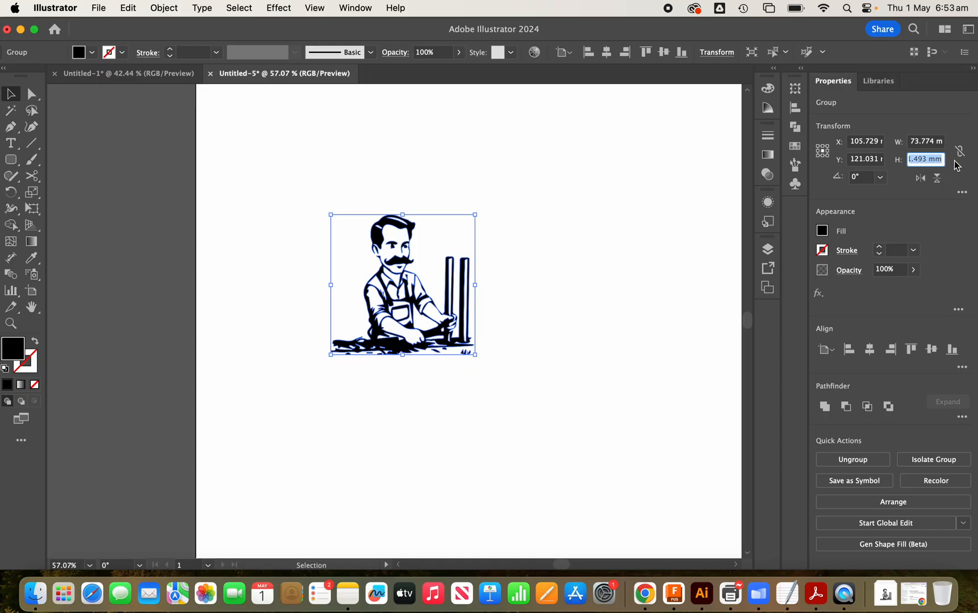
type("80")
left_click(924, 139)
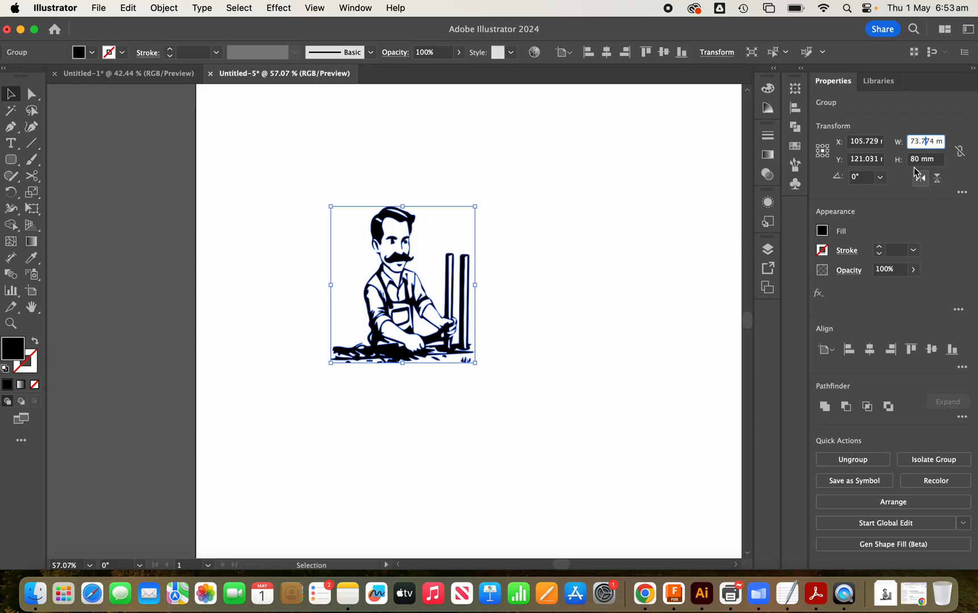
left_click(666, 225)
key("super+a")
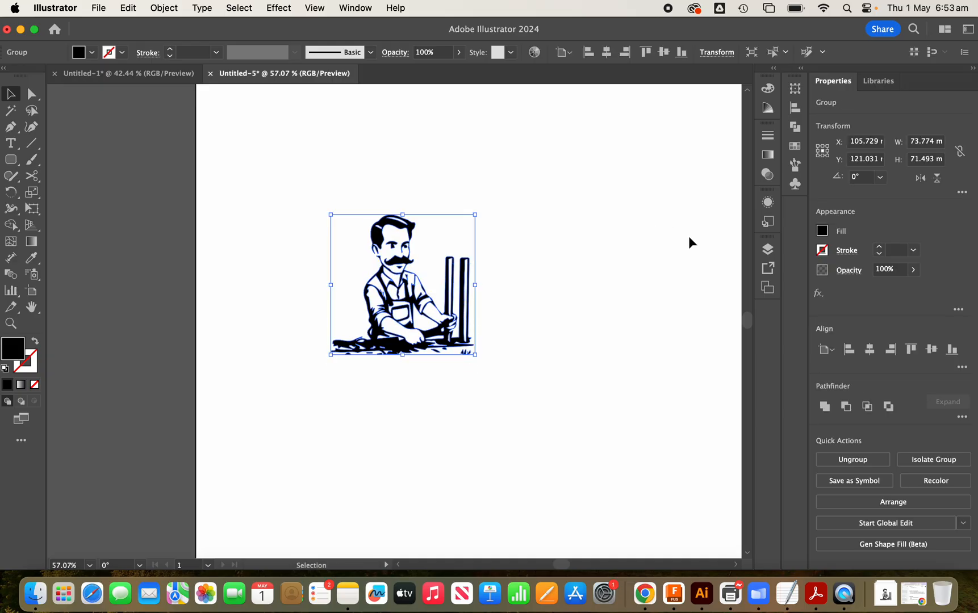
Constrain the artwork's width and height proportions, set its height to 80 mm, and deselect it.
left_click(959, 152)
left_click(911, 160)
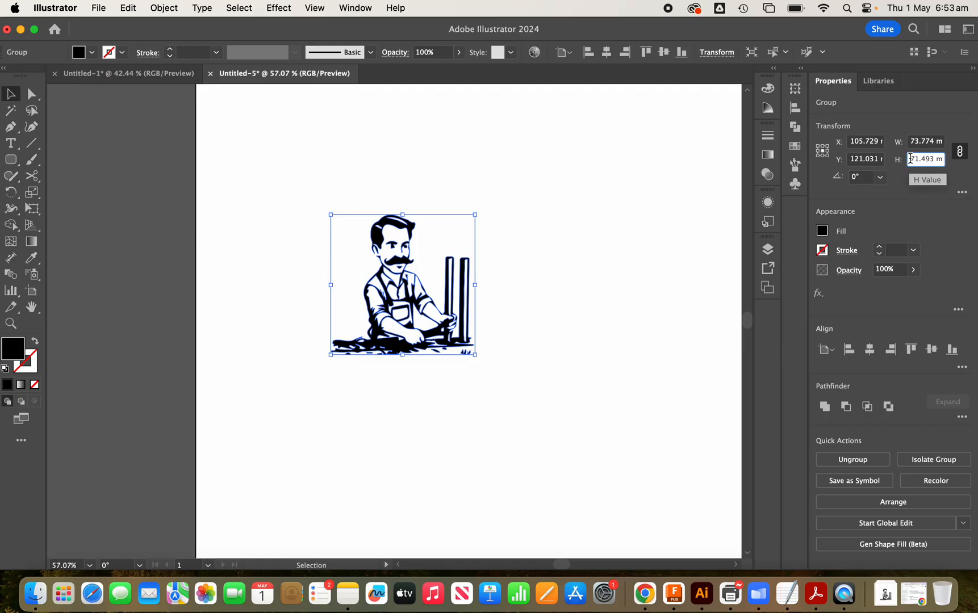
key("super+a")
type("80")
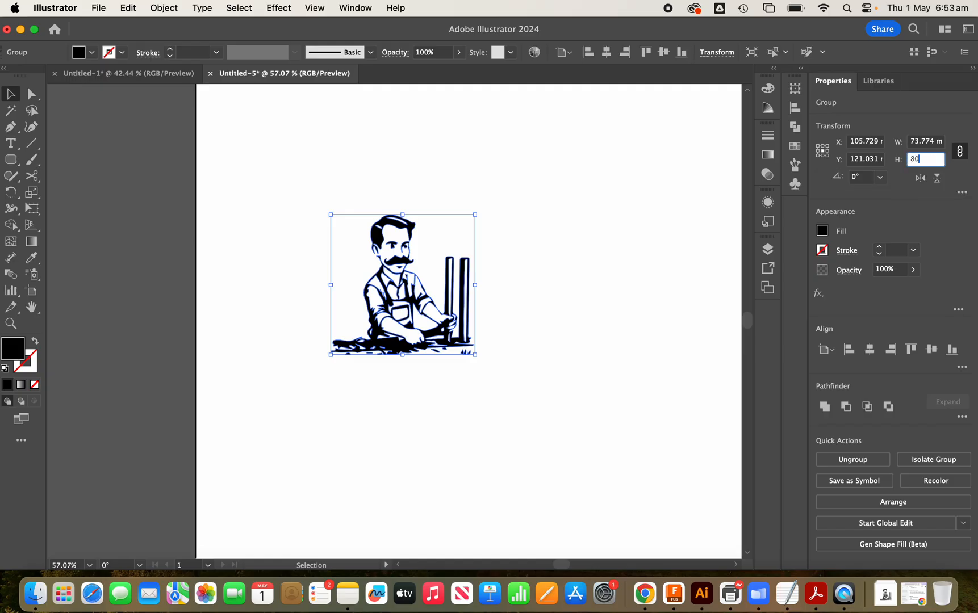
key("Return")
left_click(746, 223)
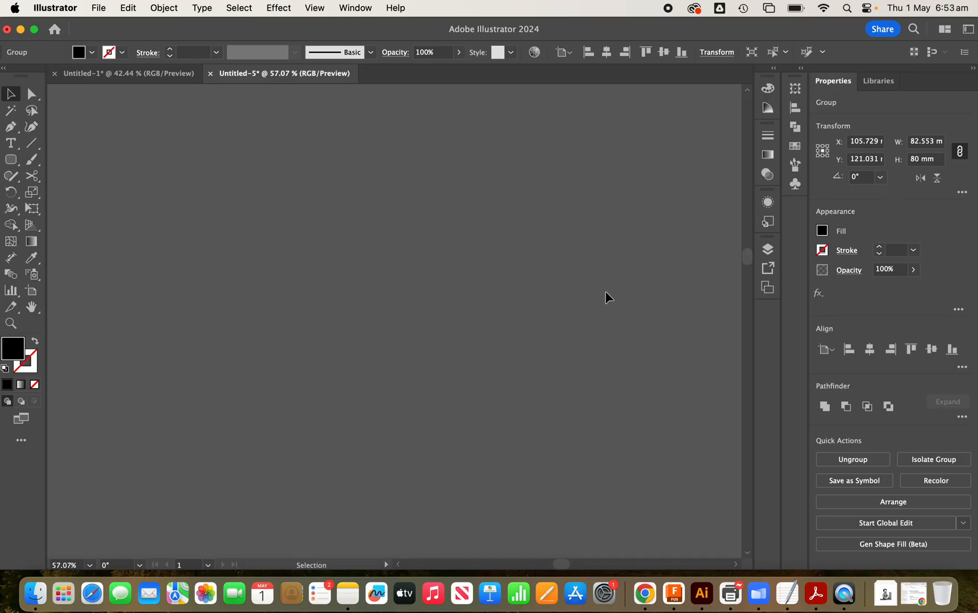
scroll(606, 297, "down", 6)
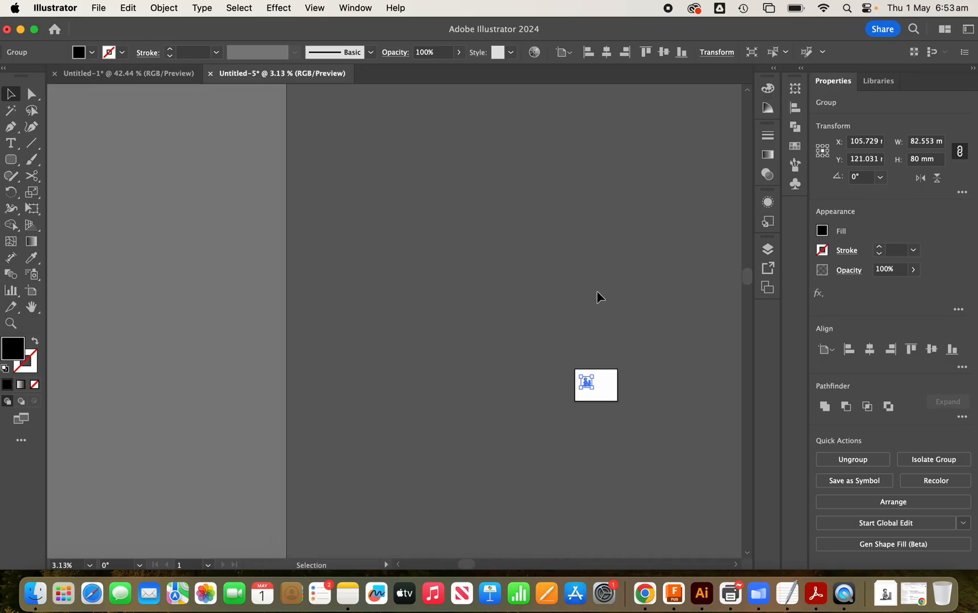
scroll(600, 403, "up", 5)
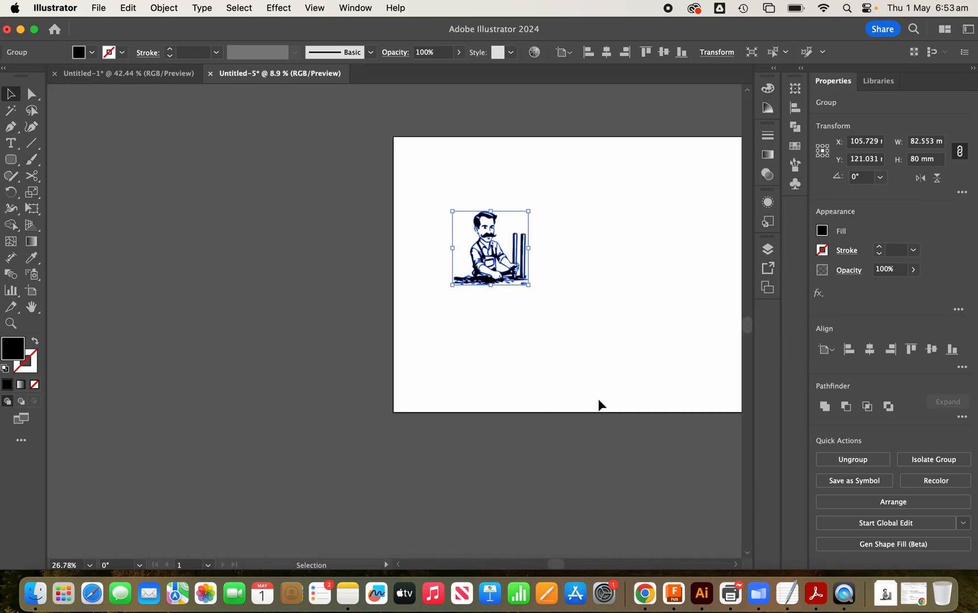
scroll(599, 403, "up", 3)
left_click(472, 395)
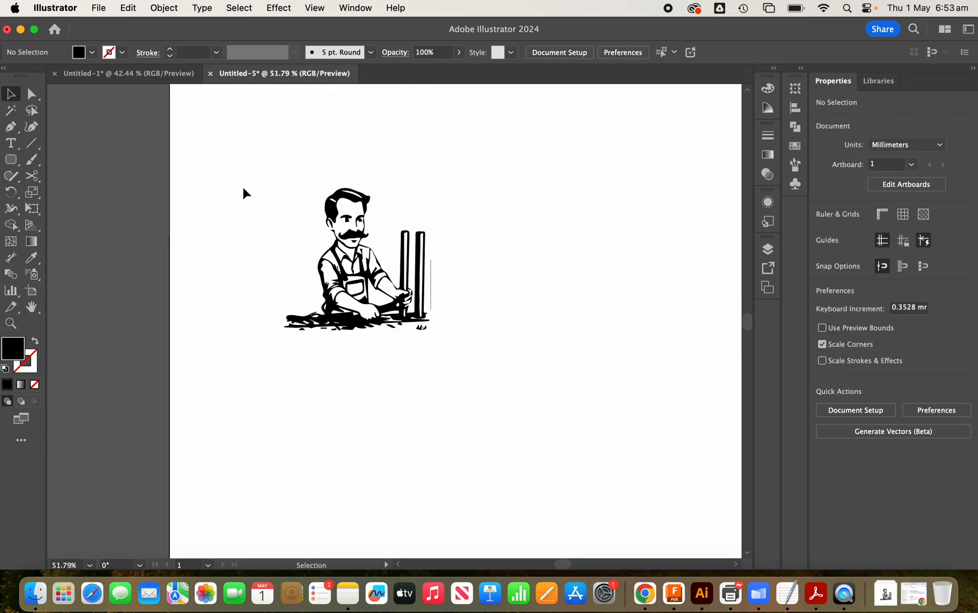
Select the whole metalworker artwork and offset its paths by 3 mm with Round joins and a miter limit of 4.
left_click_drag(255, 162, 458, 359)
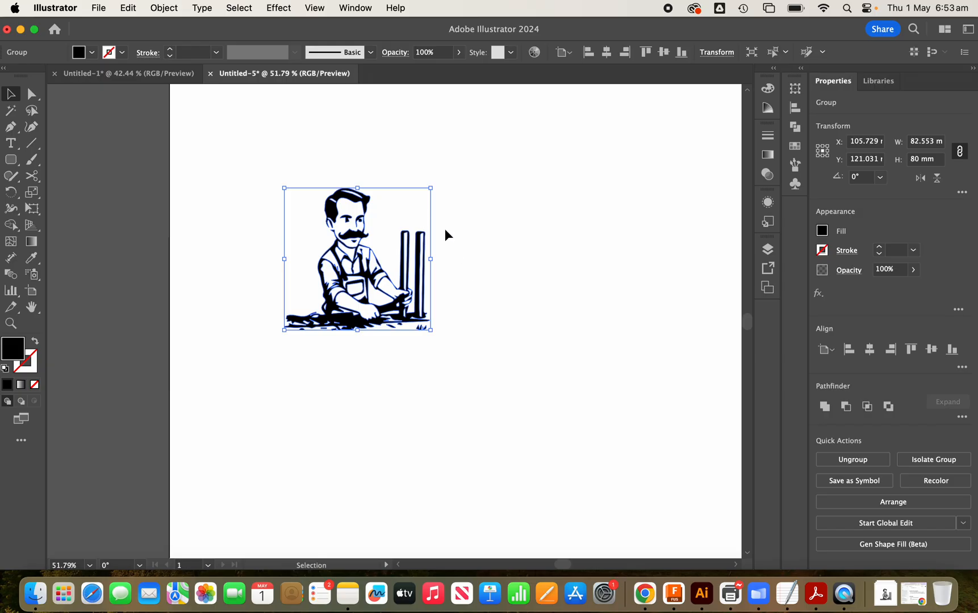
left_click(169, 9)
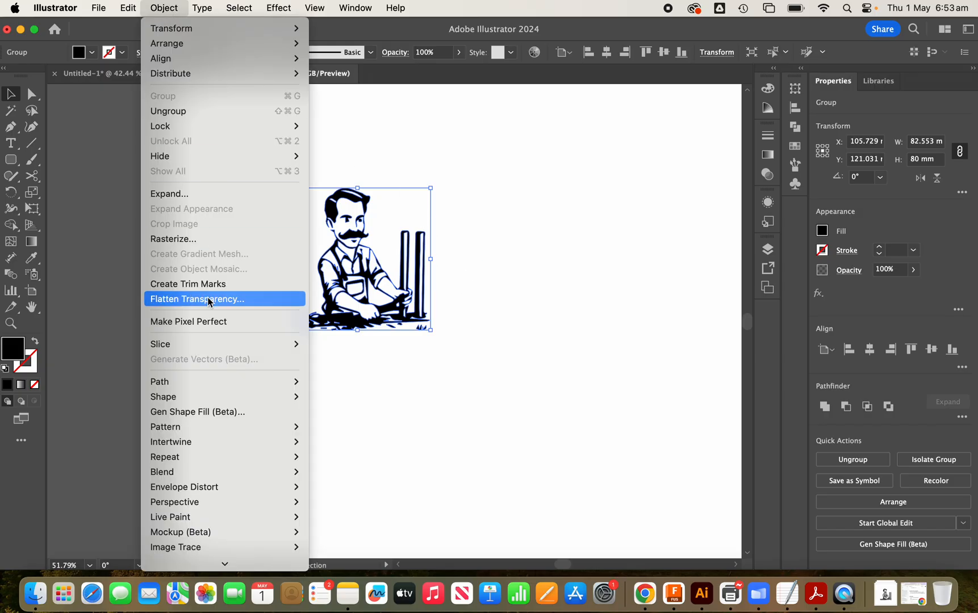
mouse_move(219, 384)
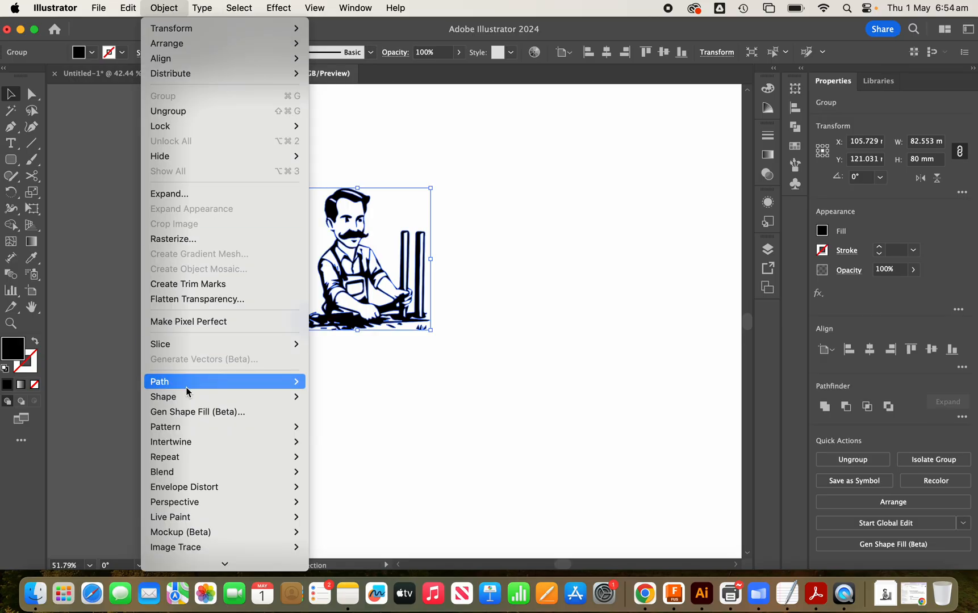
mouse_move(188, 389)
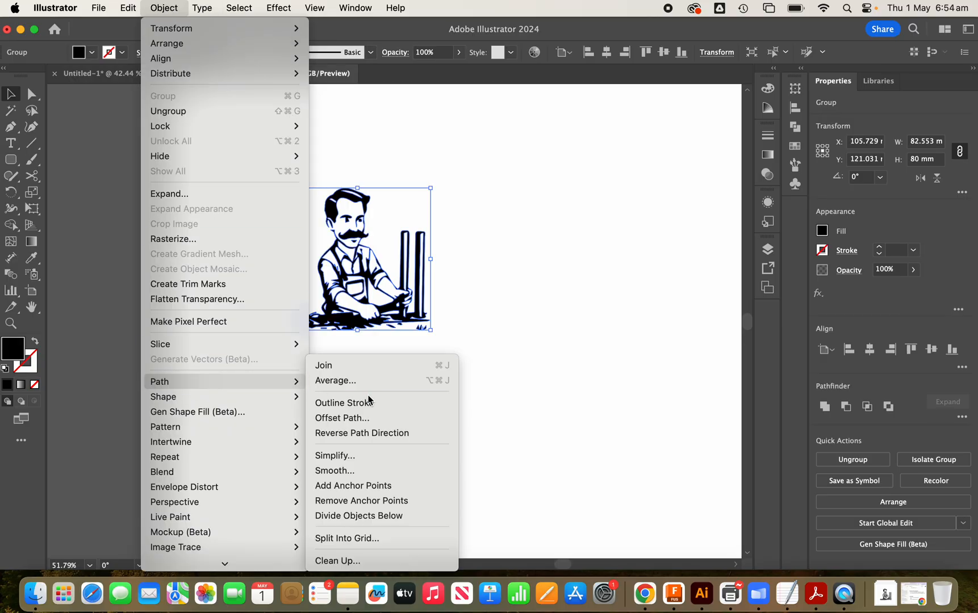
left_click(351, 423)
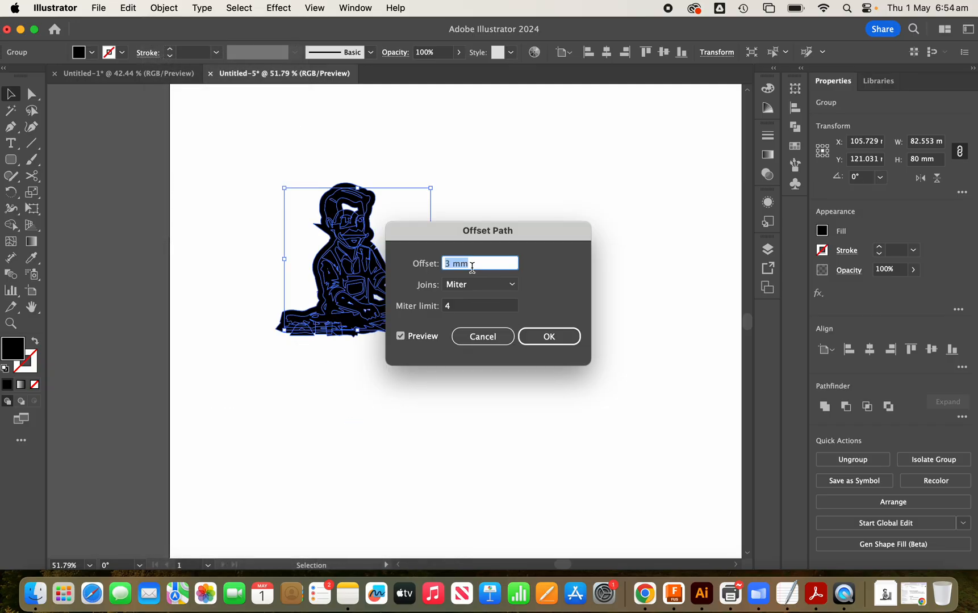
left_click(511, 284)
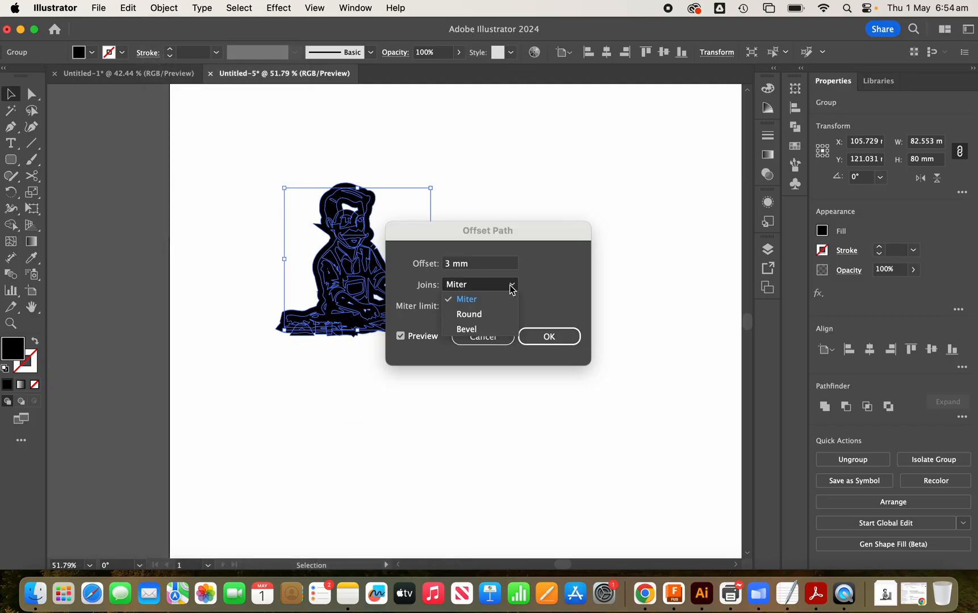
left_click(486, 316)
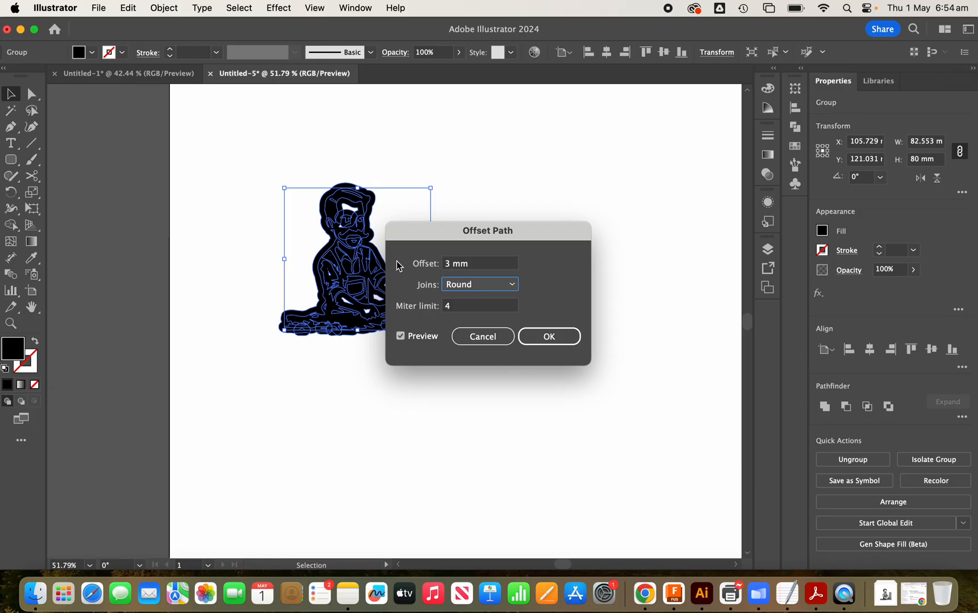
left_click(504, 285)
left_click(491, 301)
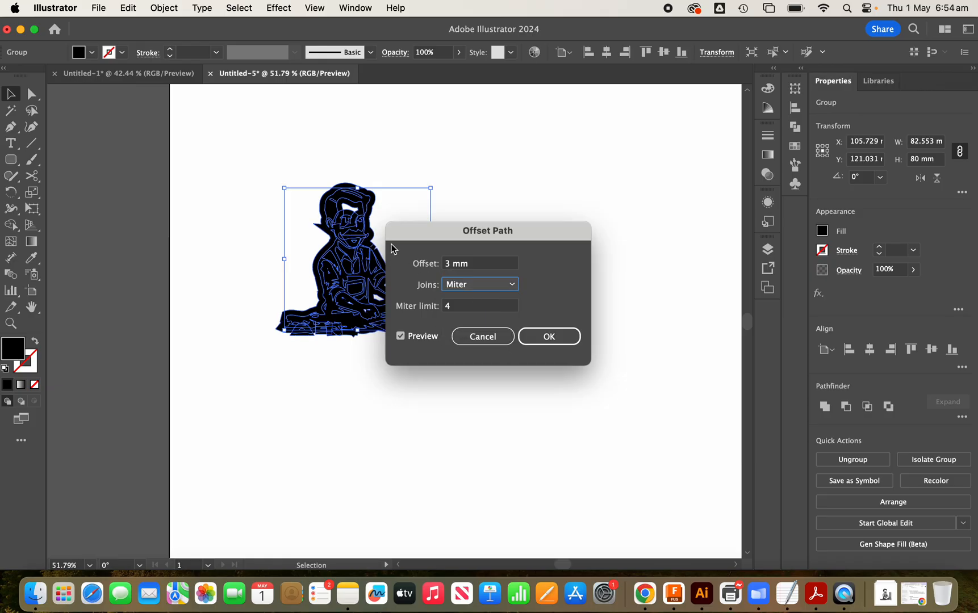
left_click(502, 286)
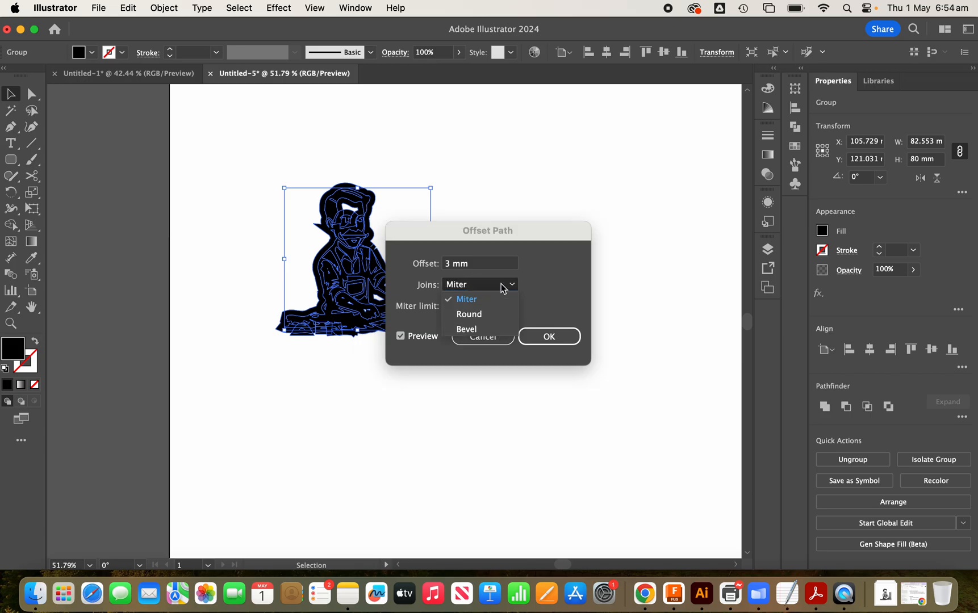
left_click(469, 314)
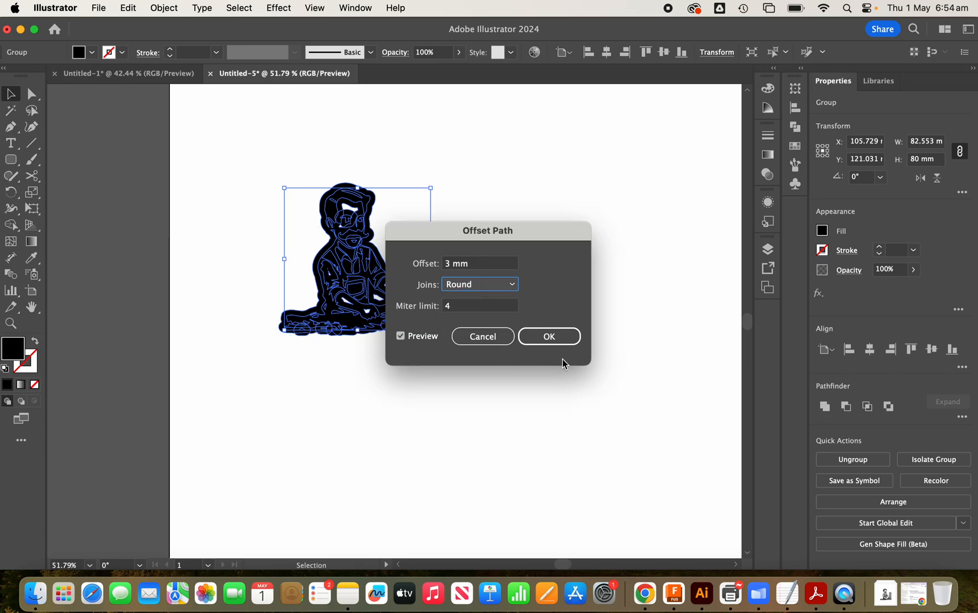
left_click(561, 338)
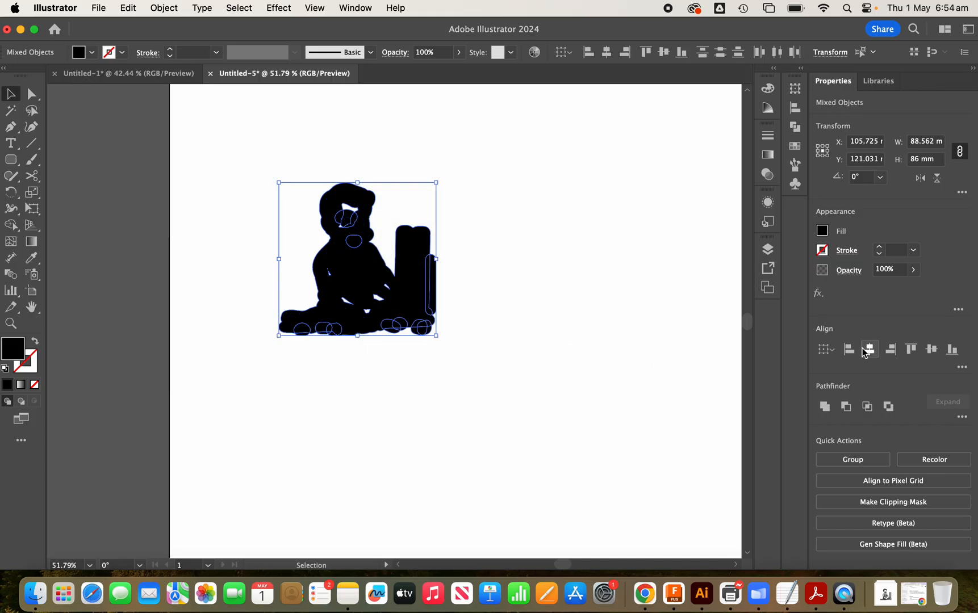
Merge the offset shapes into one solid silhouette without interior holes by uniting them, releasing the compound path and uniting the pieces again.
left_click(828, 408)
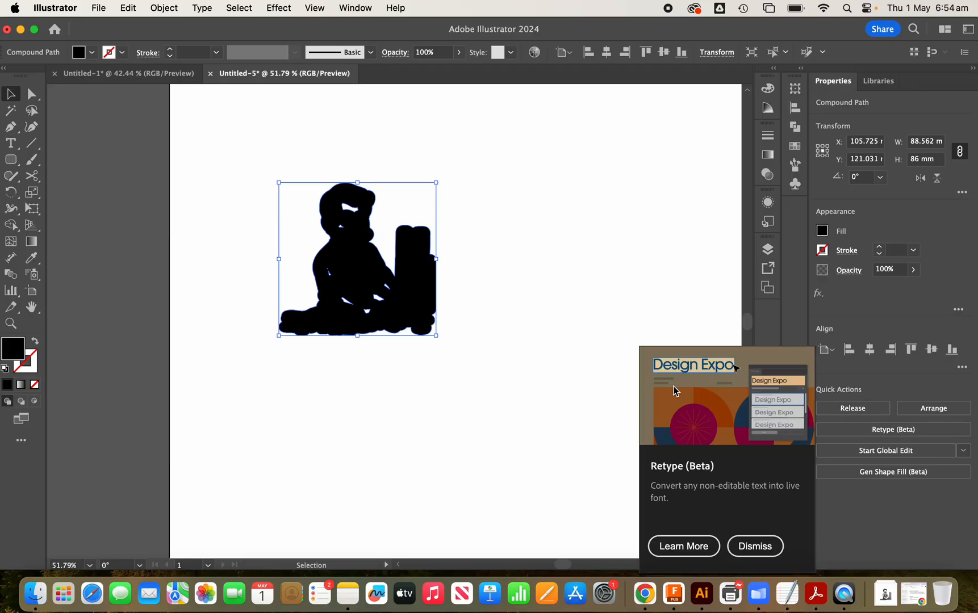
left_click(857, 407)
left_click(853, 409)
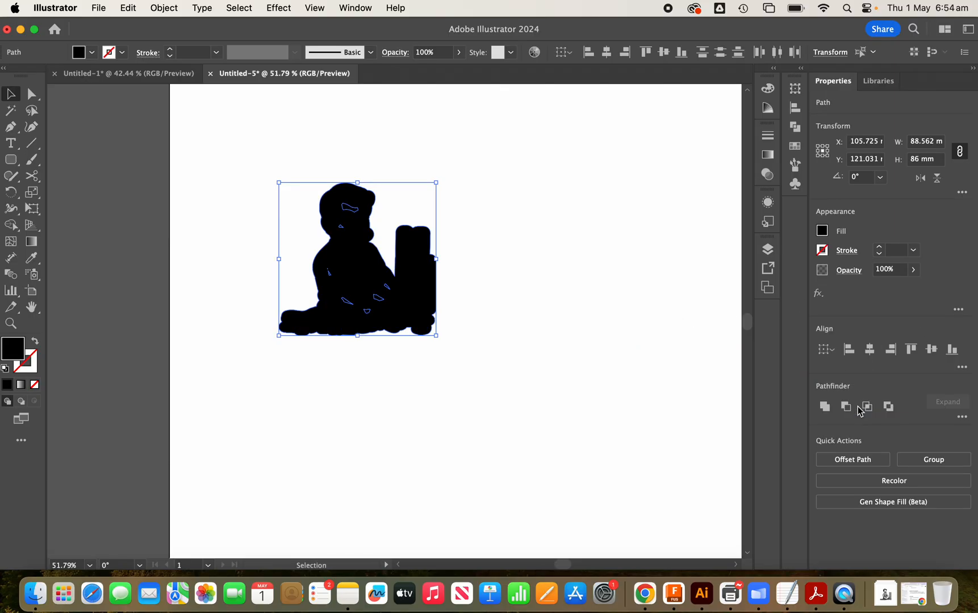
left_click(824, 406)
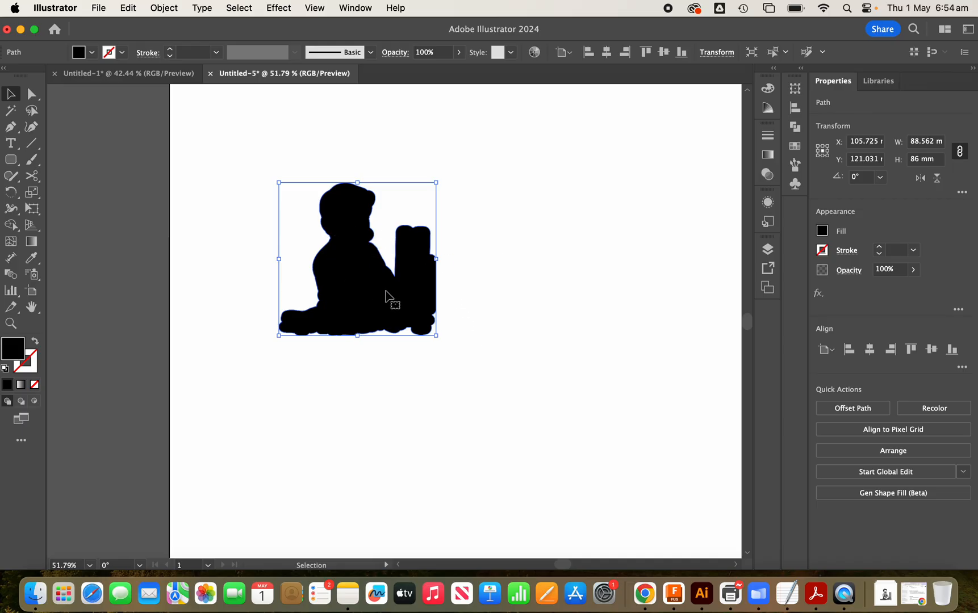
Remove the offset silhouette's fill, give it a red stroke, and deselect it.
left_click(822, 232)
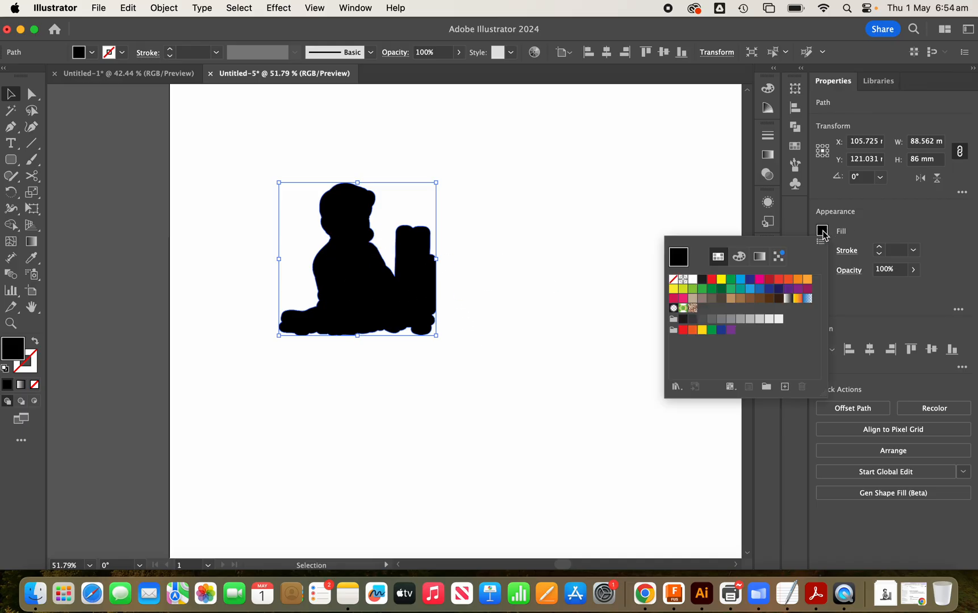
left_click(673, 280)
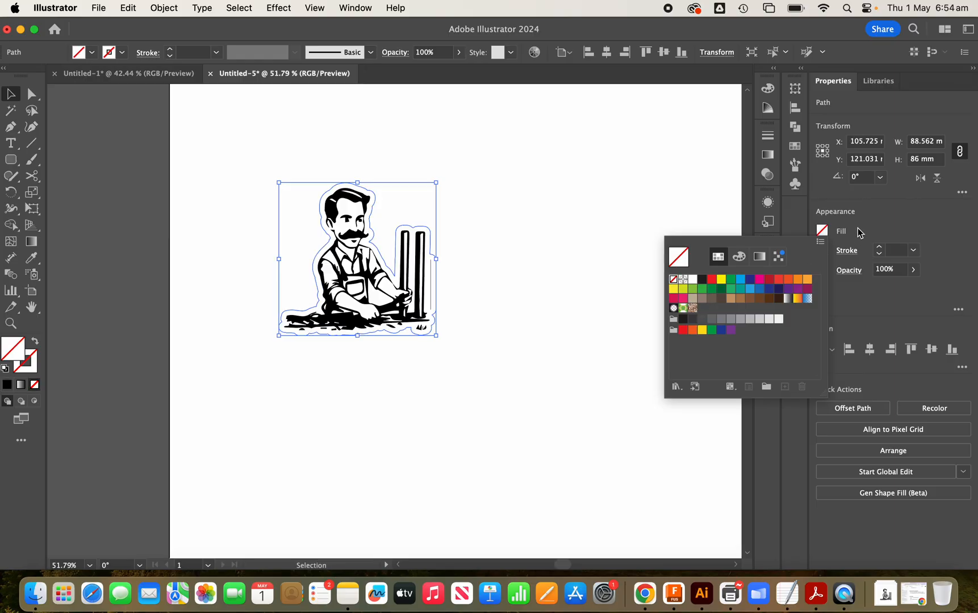
left_click(822, 250)
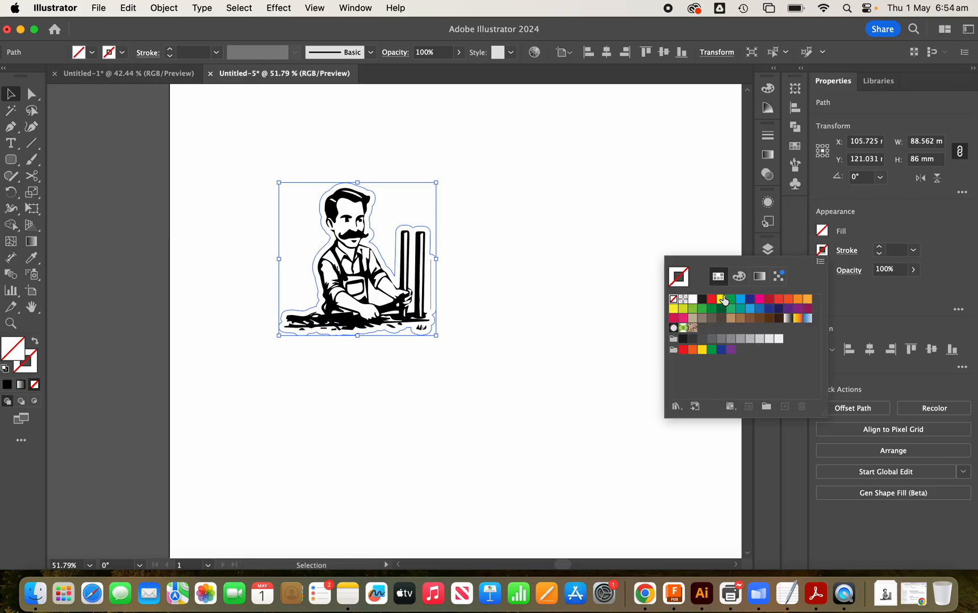
left_click(712, 299)
left_click(526, 379)
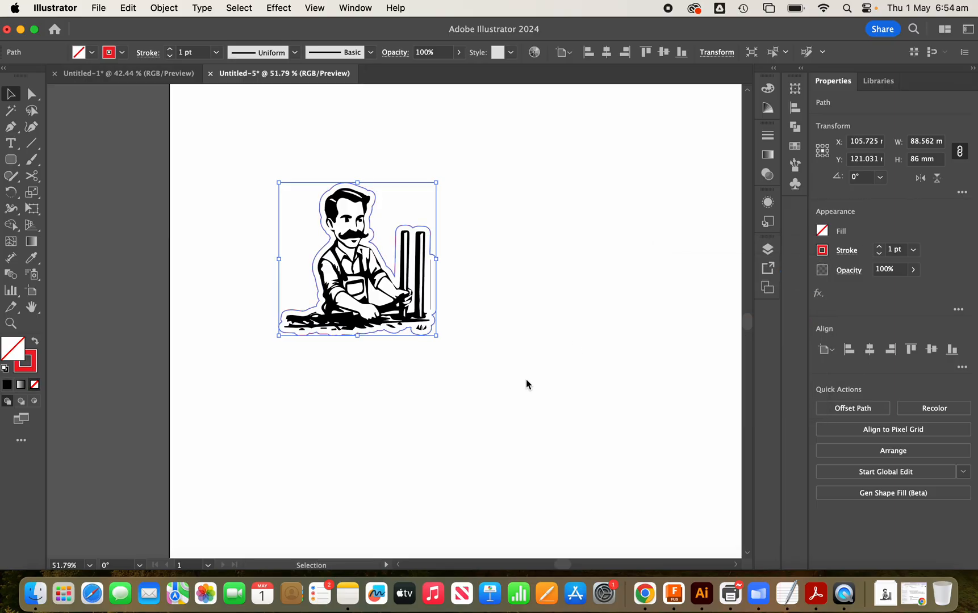
left_click(525, 380)
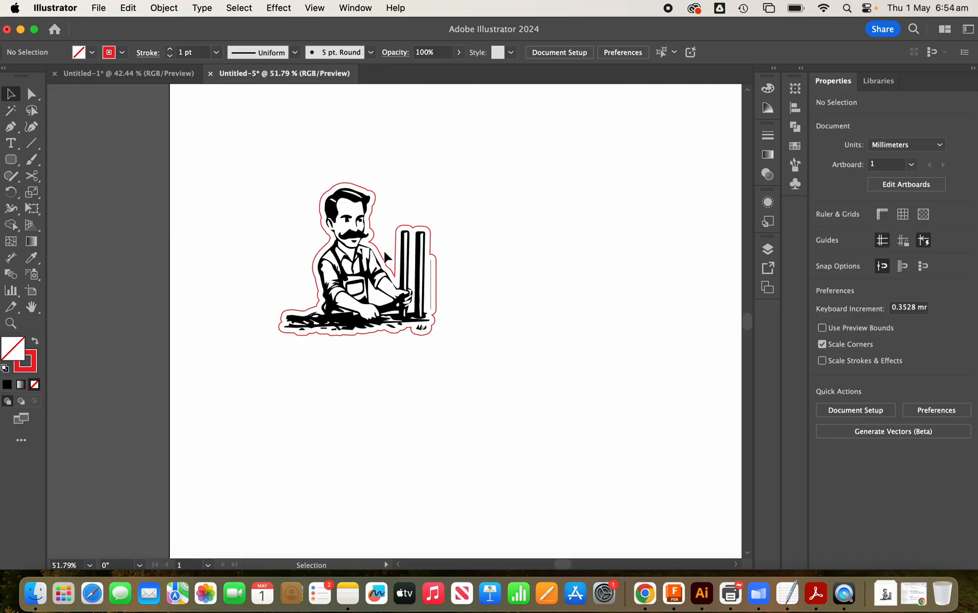
Move the grouped figure and red outline slightly to the left, ungroup them, and deselect.
left_click_drag(379, 254, 359, 251)
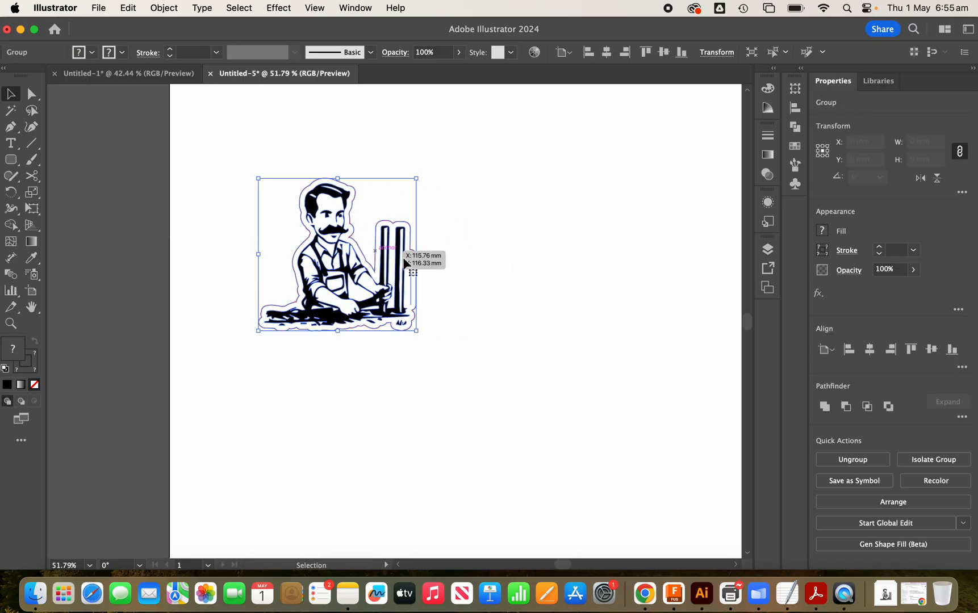
left_click(846, 458)
left_click(541, 333)
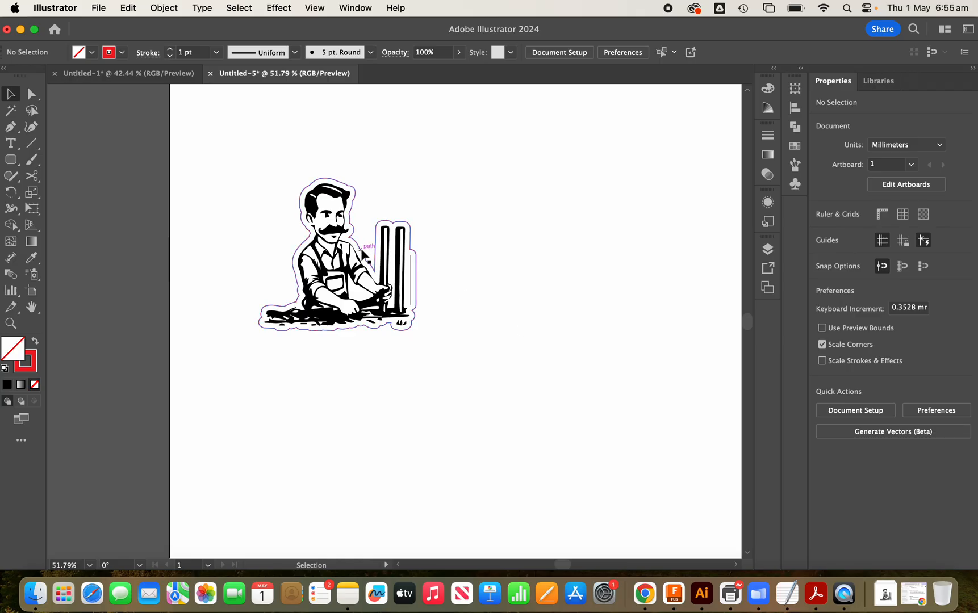
Move the red outline off the figure to its right and draw a rectangle about 121 by 12 mm beneath the outline.
left_click_drag(373, 250, 604, 247)
left_click(616, 375)
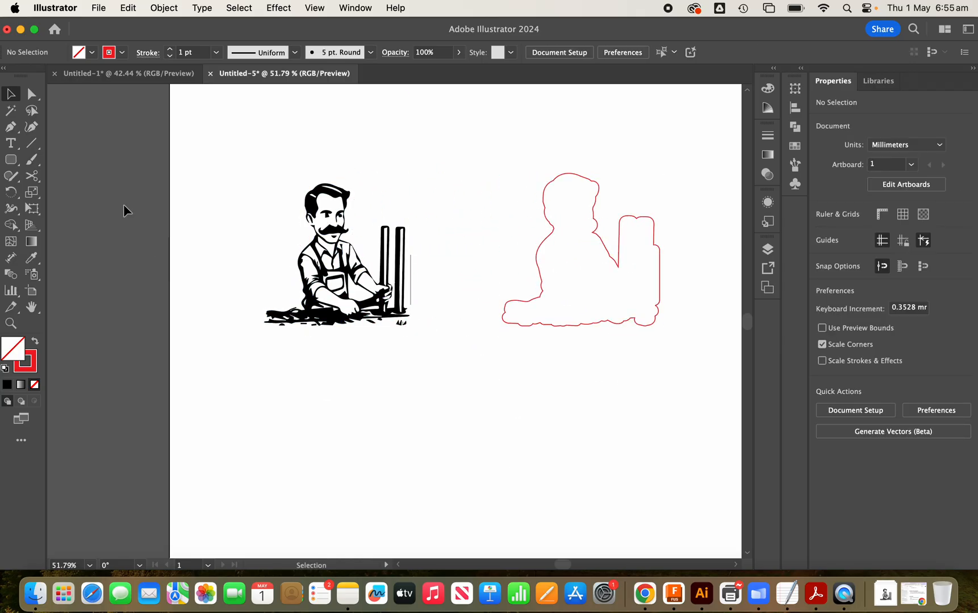
left_click_drag(10, 160, 64, 160)
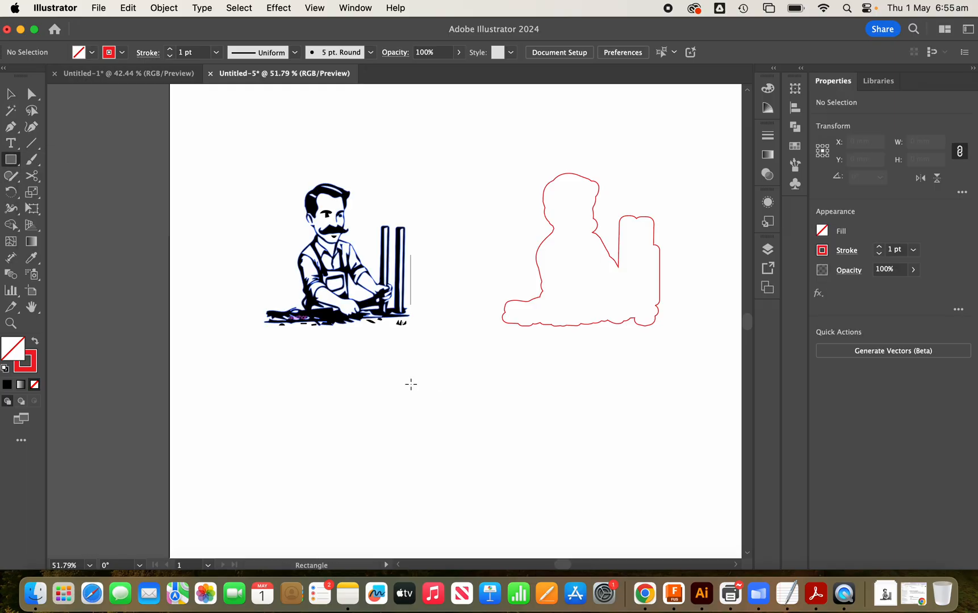
left_click_drag(472, 362, 687, 382)
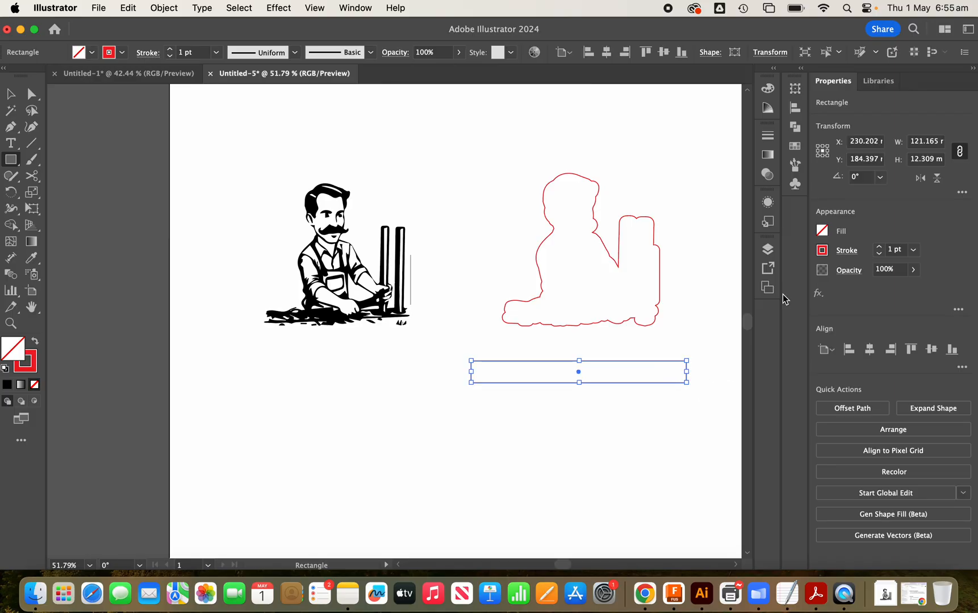
Unlink the rectangle's width and height proportions and size it to 138 mm wide by 12 mm high.
left_click(920, 143)
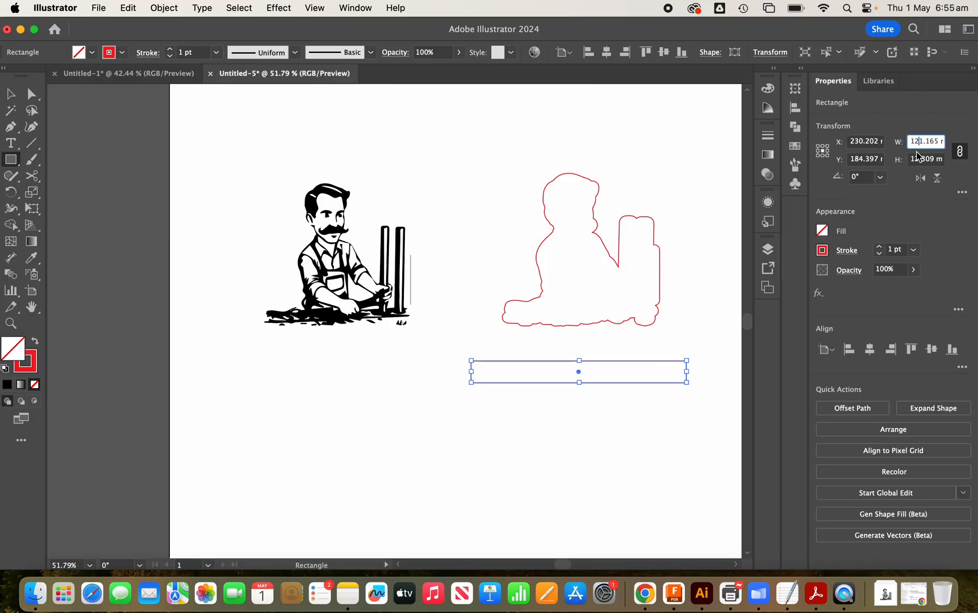
left_click_drag(910, 141, 947, 143)
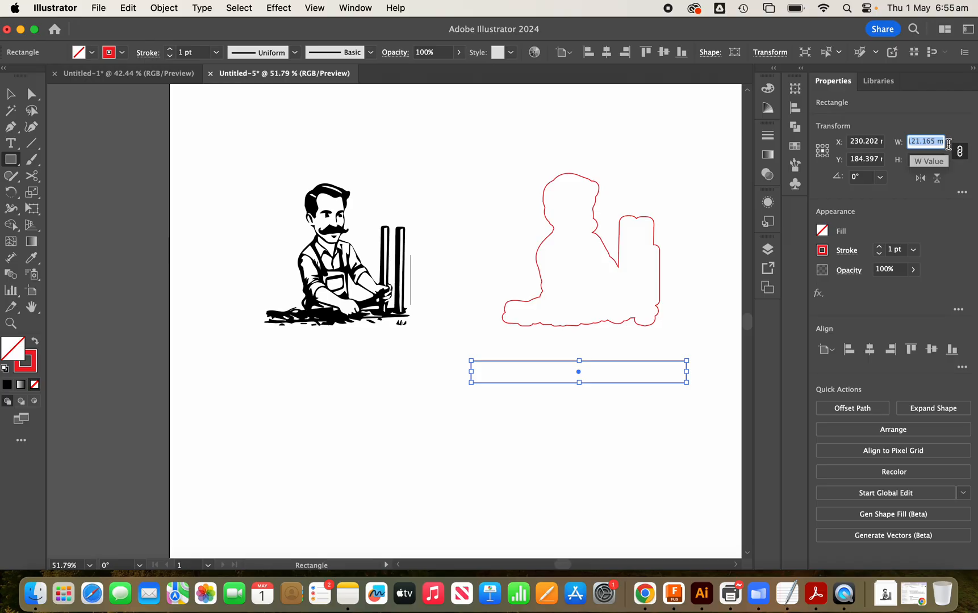
type("138")
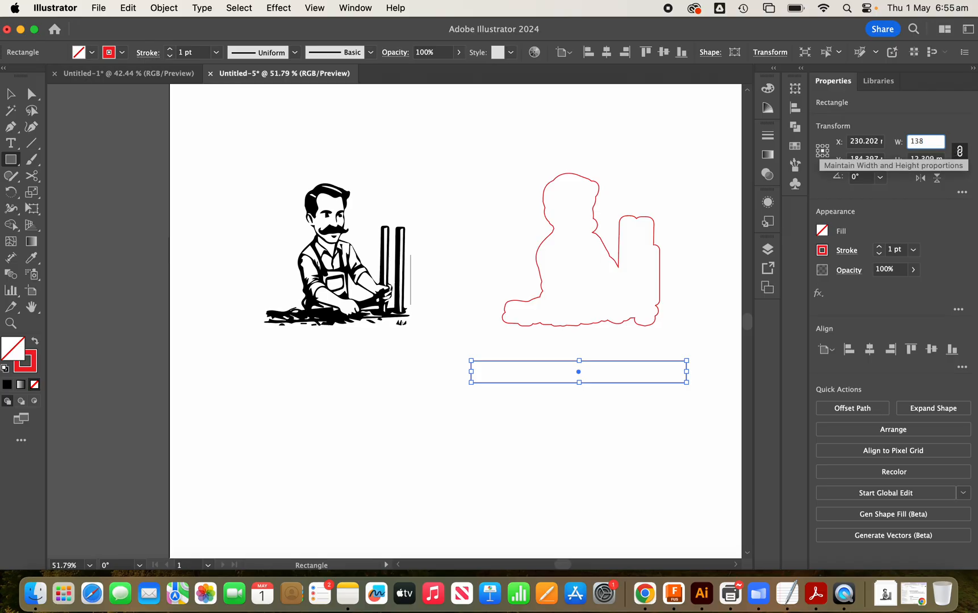
left_click(915, 159)
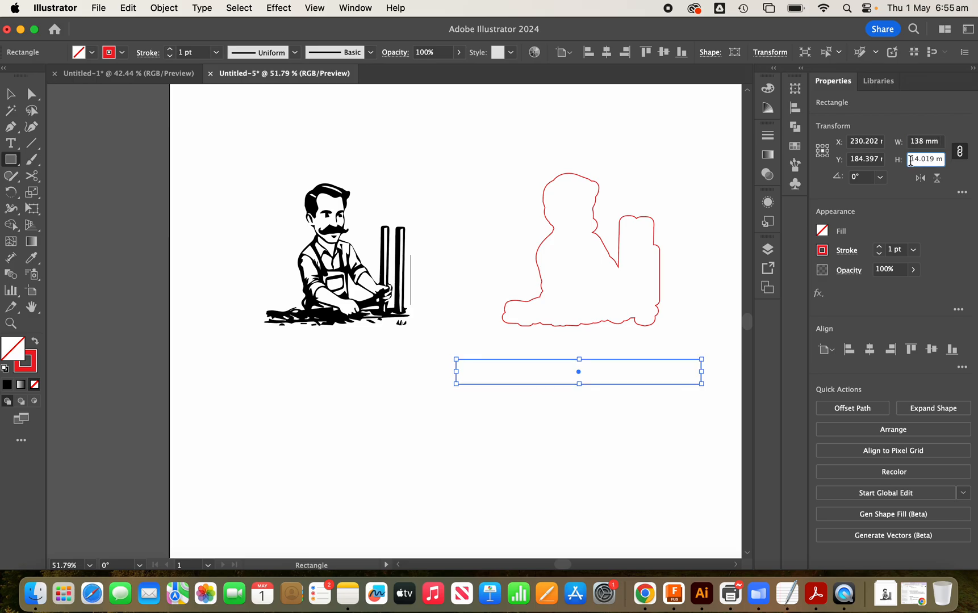
left_click_drag(914, 160, 963, 163)
type("12")
left_click(959, 152)
left_click(910, 141)
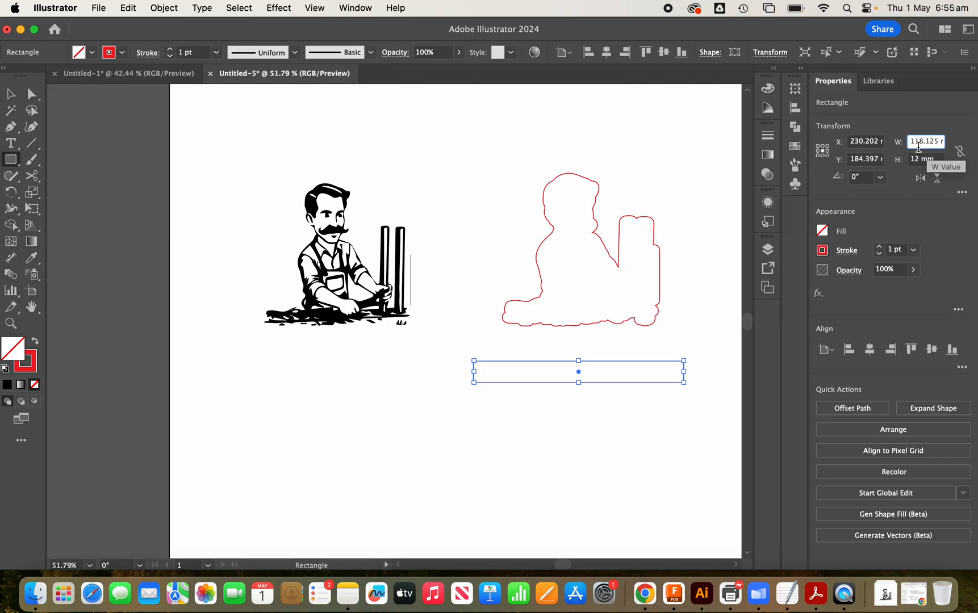
left_click_drag(910, 140, 974, 149)
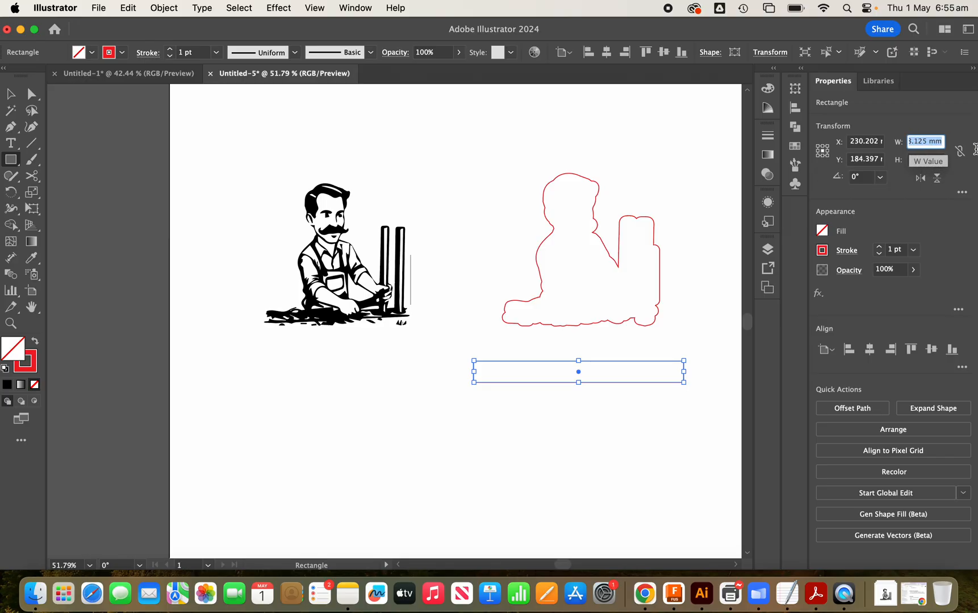
type("138")
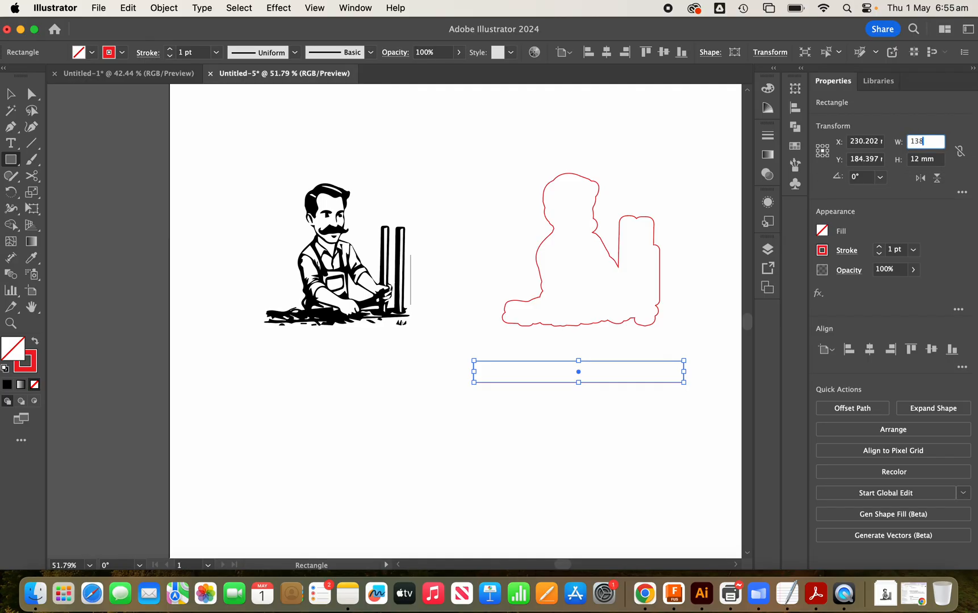
key("Tab")
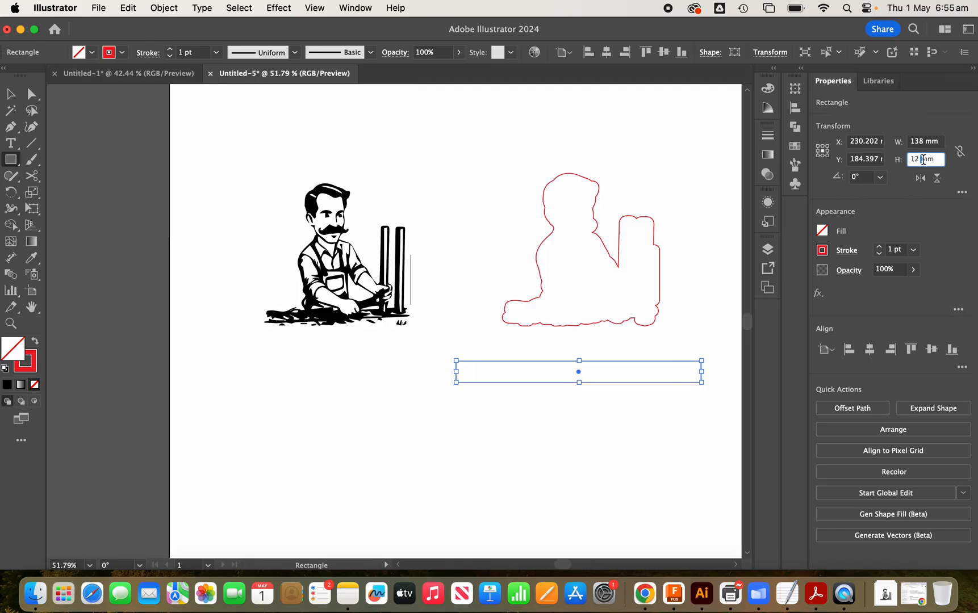
key("Return")
Align the red silhouette outline and the rectangle on their horizontal centres, and deselect them.
left_click(11, 96)
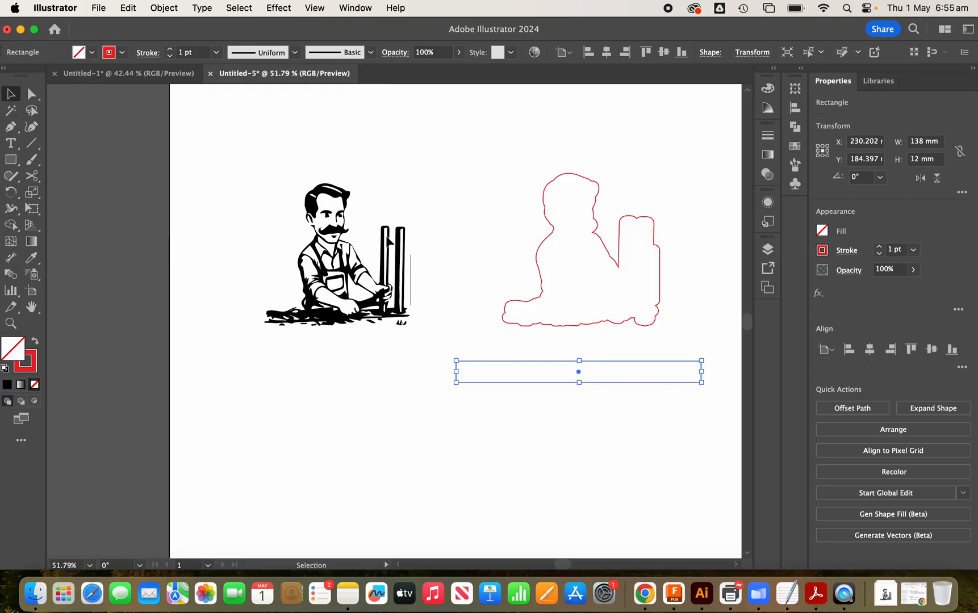
left_click_drag(441, 143, 719, 415)
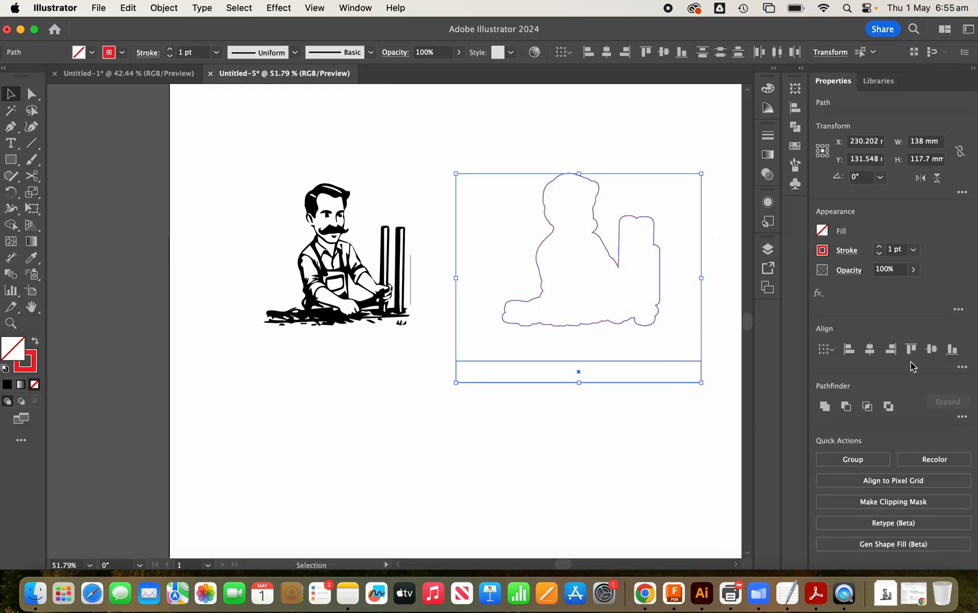
left_click(869, 351)
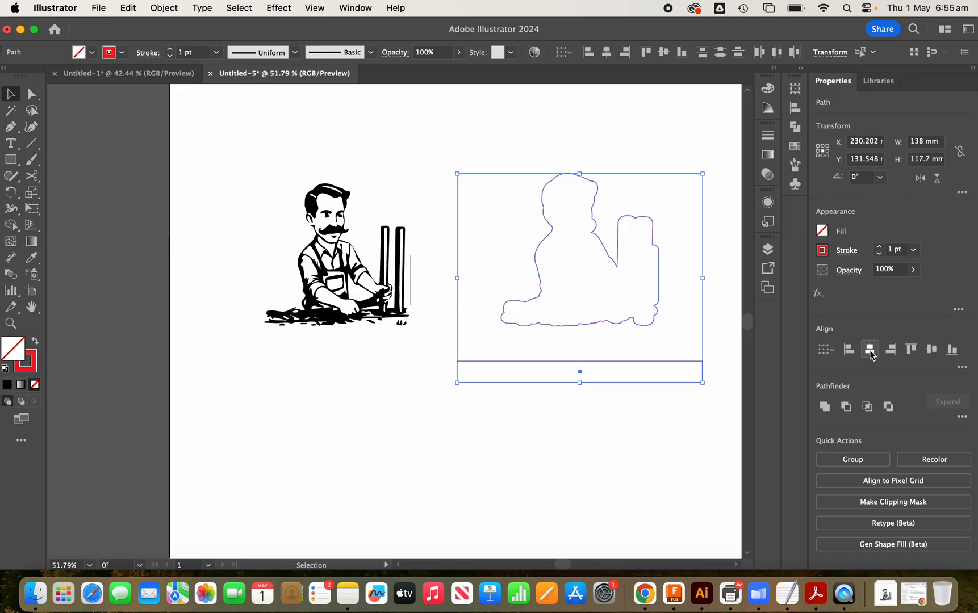
left_click(664, 400)
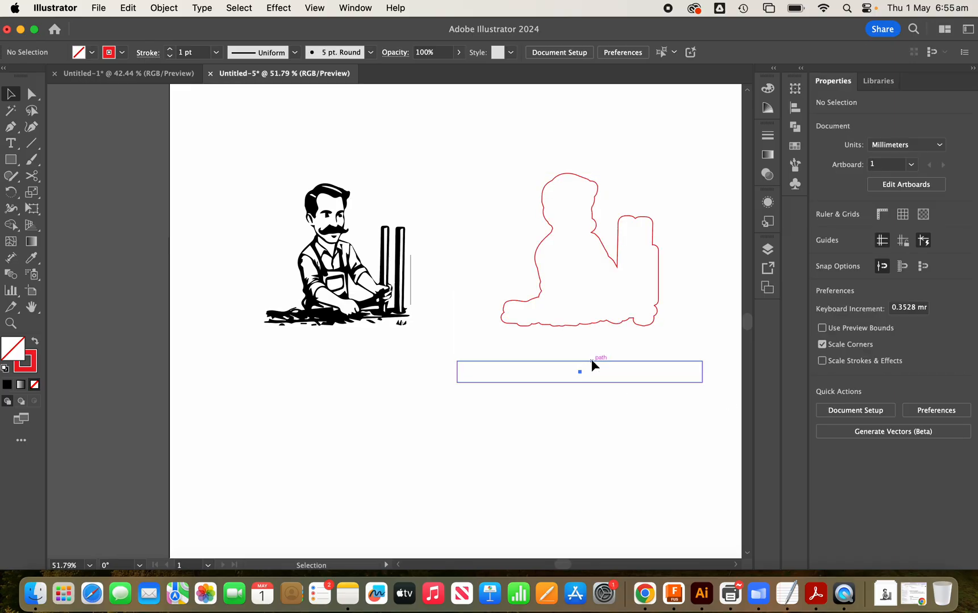
Move the rectangle straight up about 23 mm so it overlaps the base of the silhouette outline.
left_click_drag(591, 359, 596, 330)
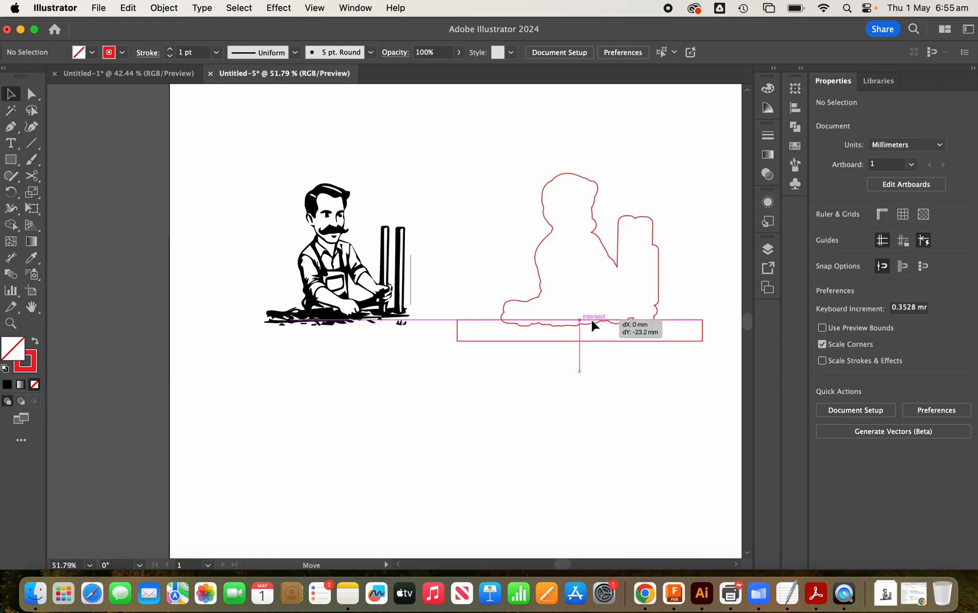
left_click_drag(594, 326, 594, 327)
left_click(610, 418)
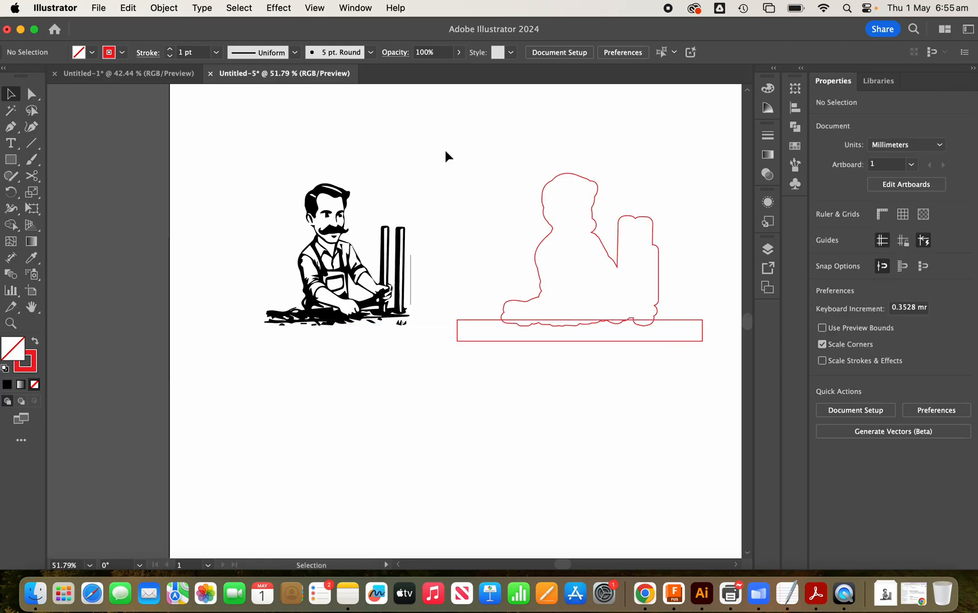
Fill both the silhouette outline and the overlapping base rectangle with red.
left_click_drag(444, 150, 717, 381)
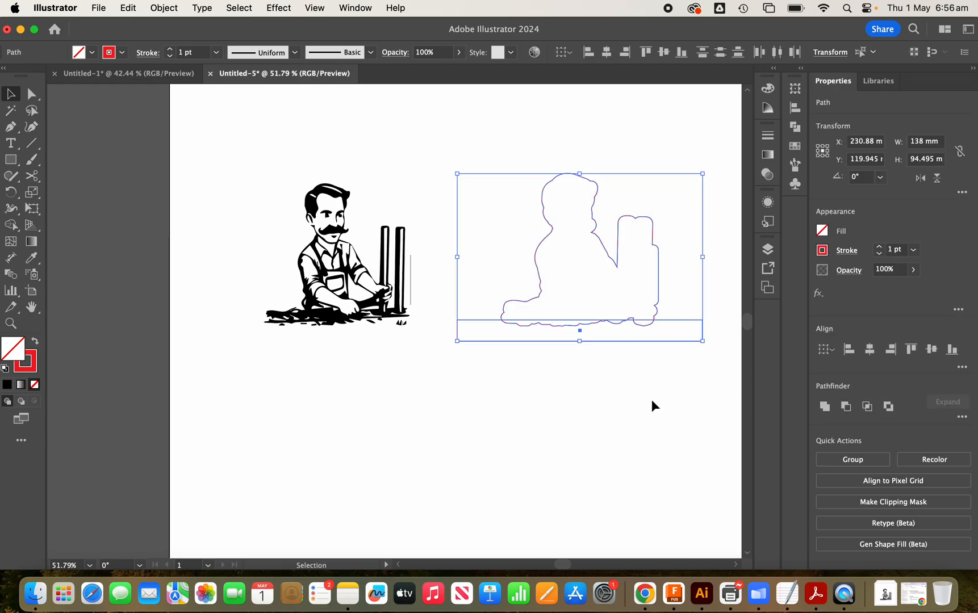
left_click(636, 385)
left_click_drag(450, 155, 723, 373)
left_click(821, 233)
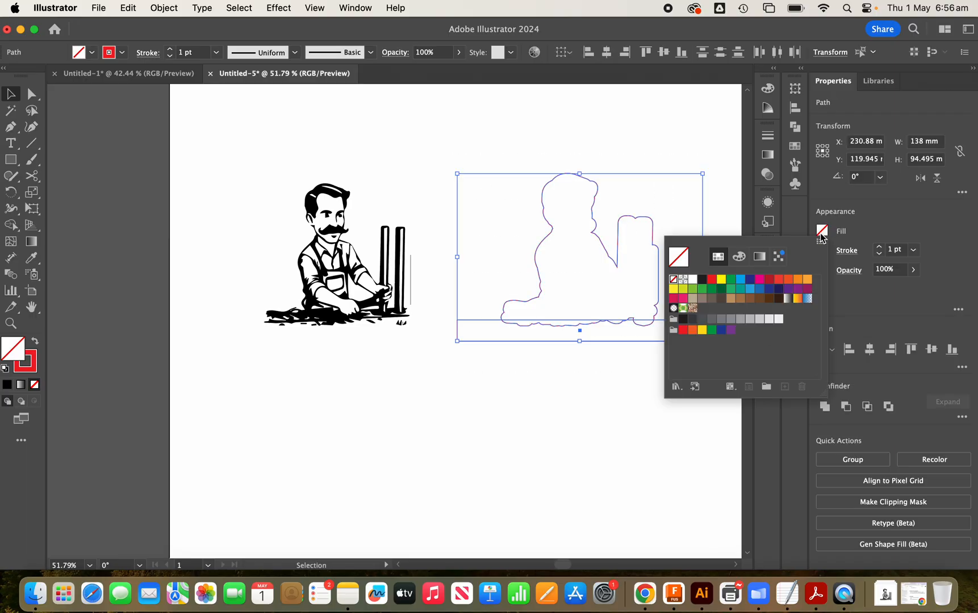
left_click(712, 279)
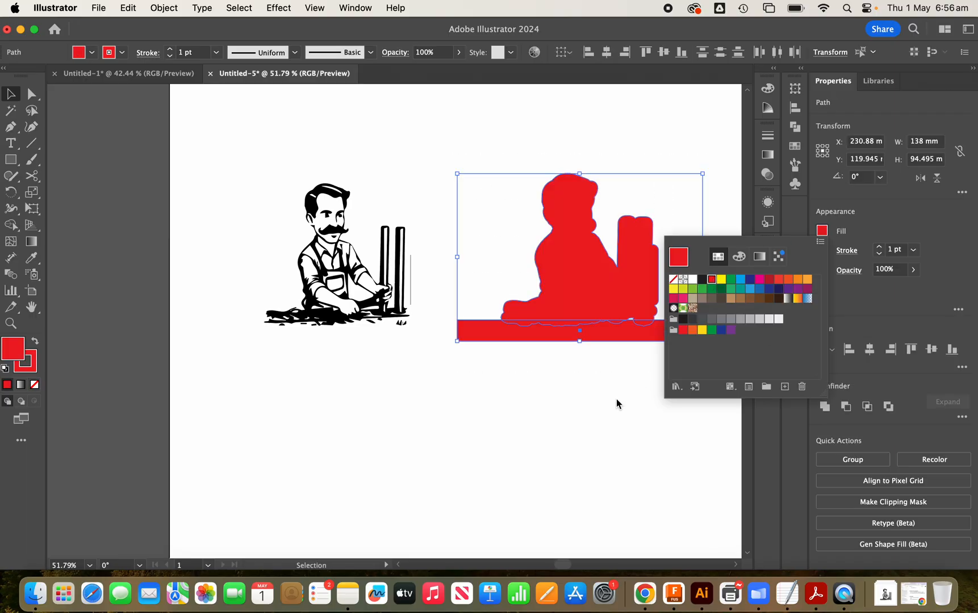
Try to unite the red silhouette and base rectangle, and check whether they are one shape.
left_click(825, 408)
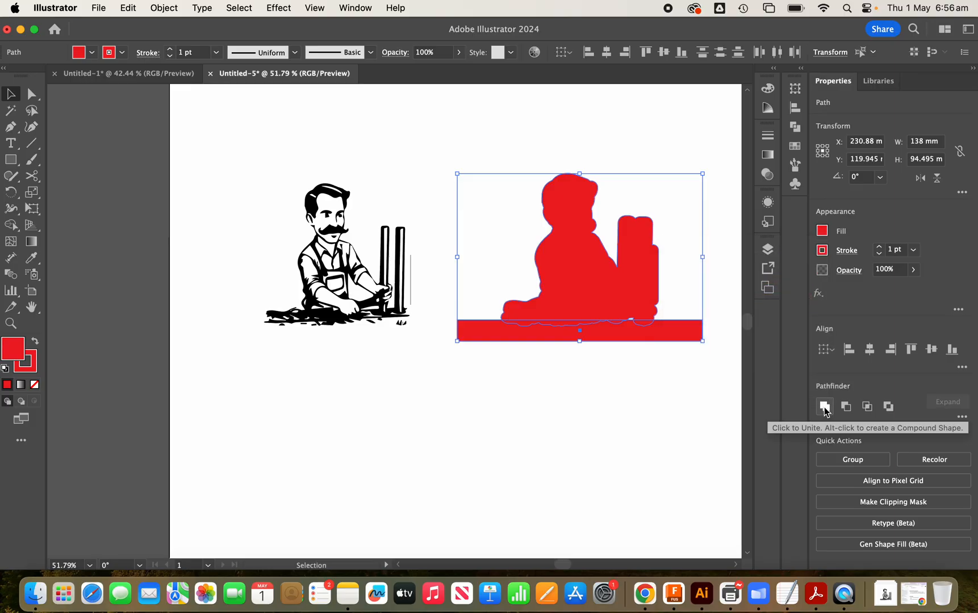
left_click(680, 405)
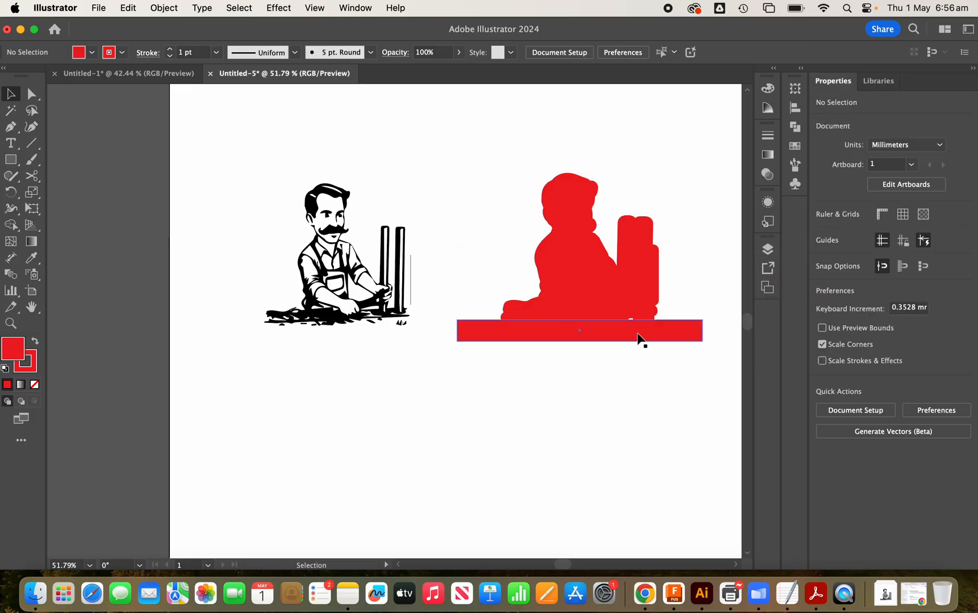
left_click(618, 276)
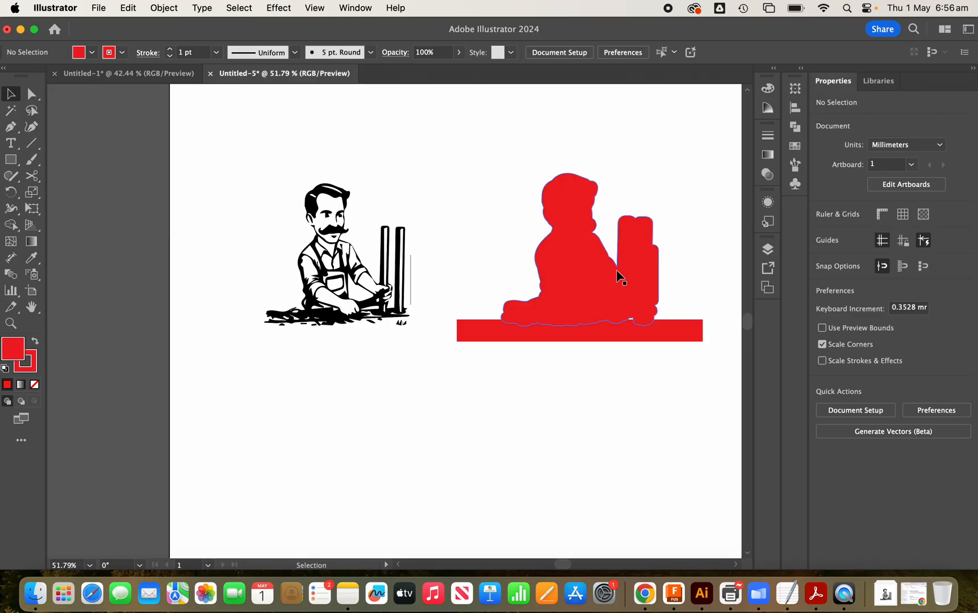
left_click(579, 339)
left_click(587, 377)
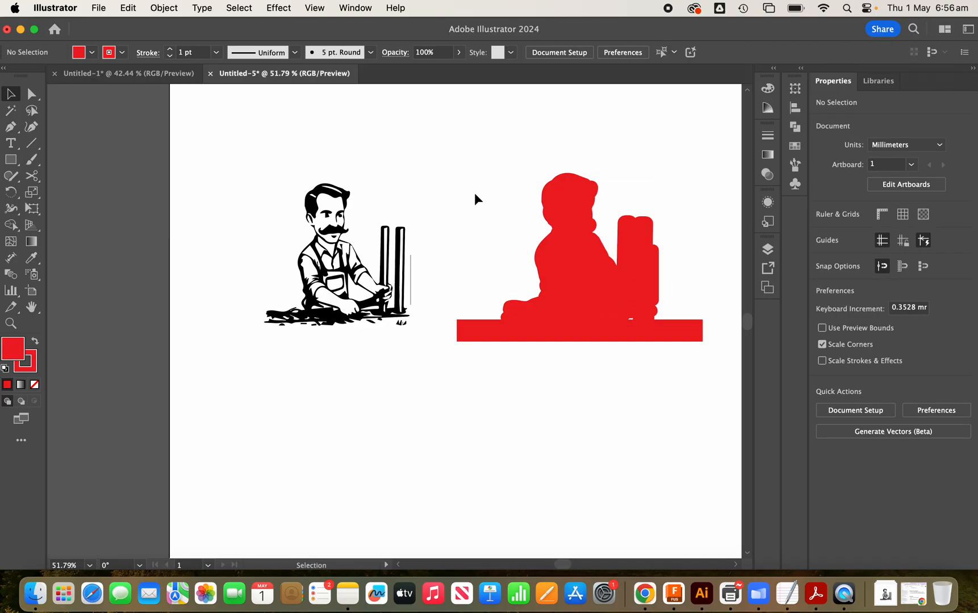
Group the silhouette with the base rectangle and unite them into a single shape.
left_click_drag(452, 153, 714, 379)
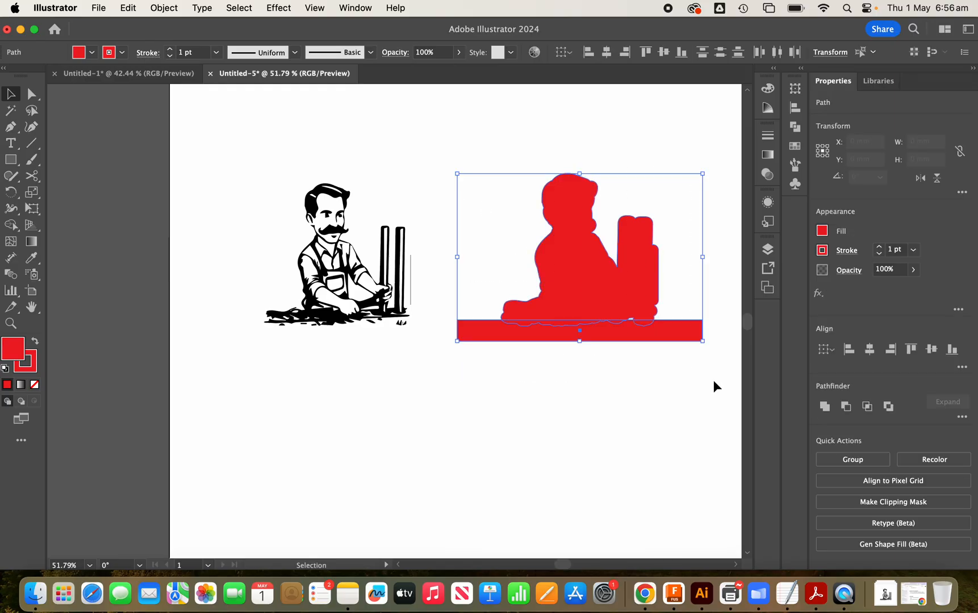
left_click(852, 460)
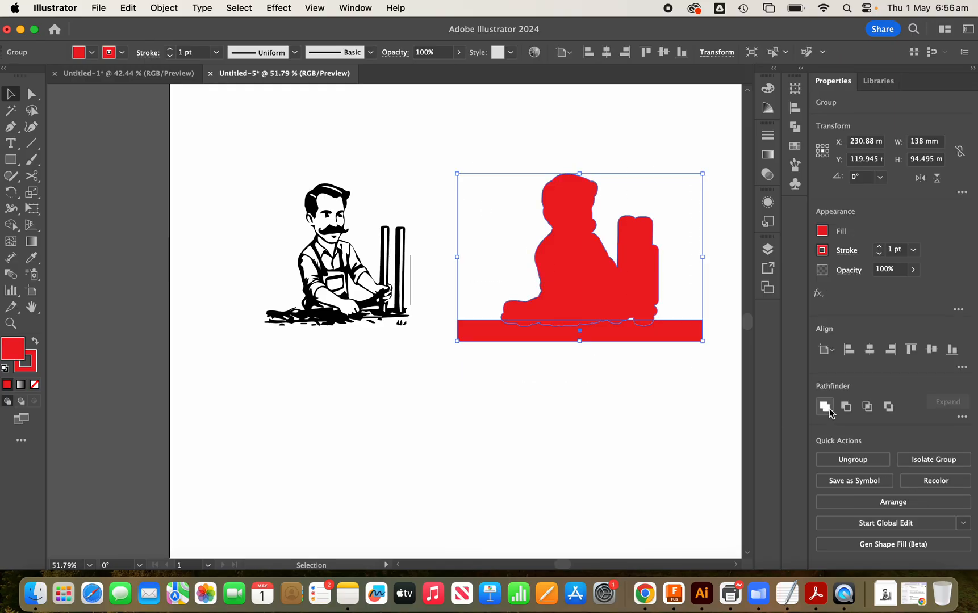
left_click(828, 412)
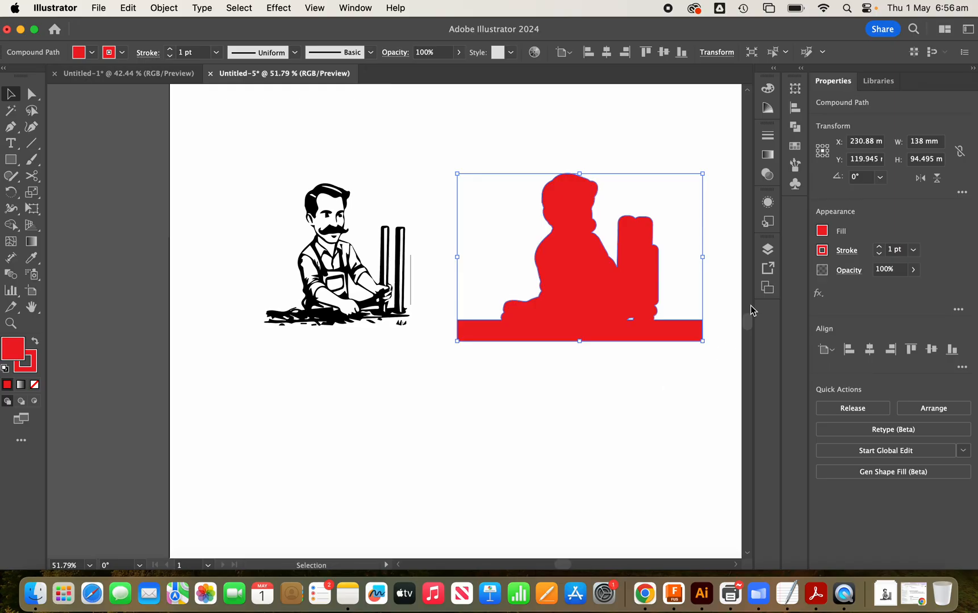
Remove the fill from the united silhouette and base, keeping the red stroke, and deselect it.
left_click(821, 230)
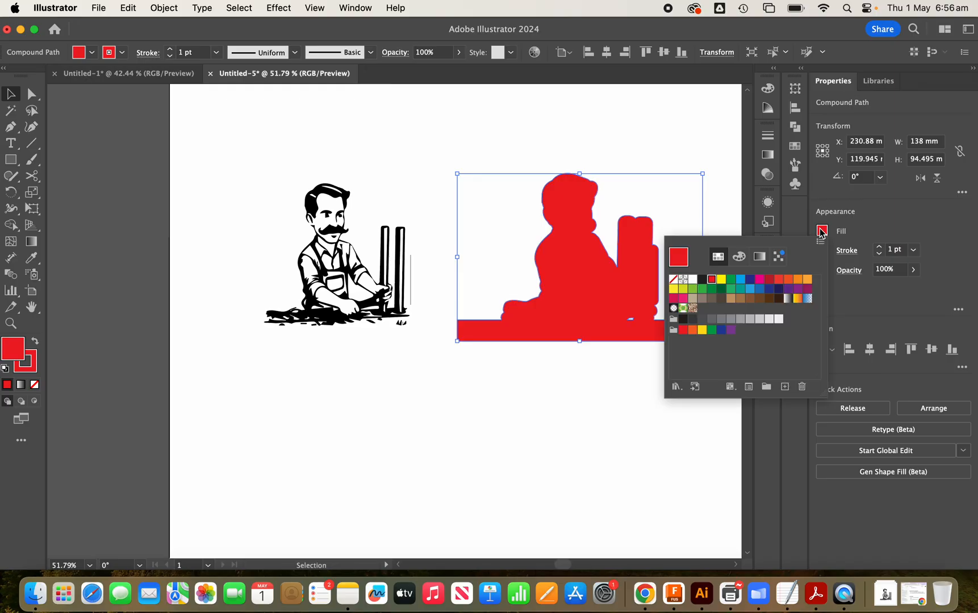
left_click(674, 280)
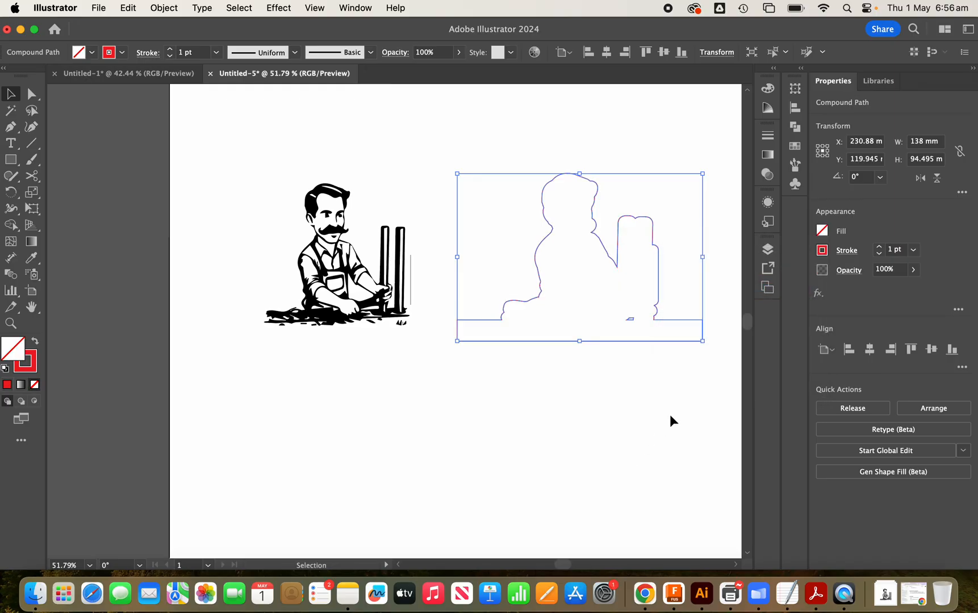
left_click(591, 420)
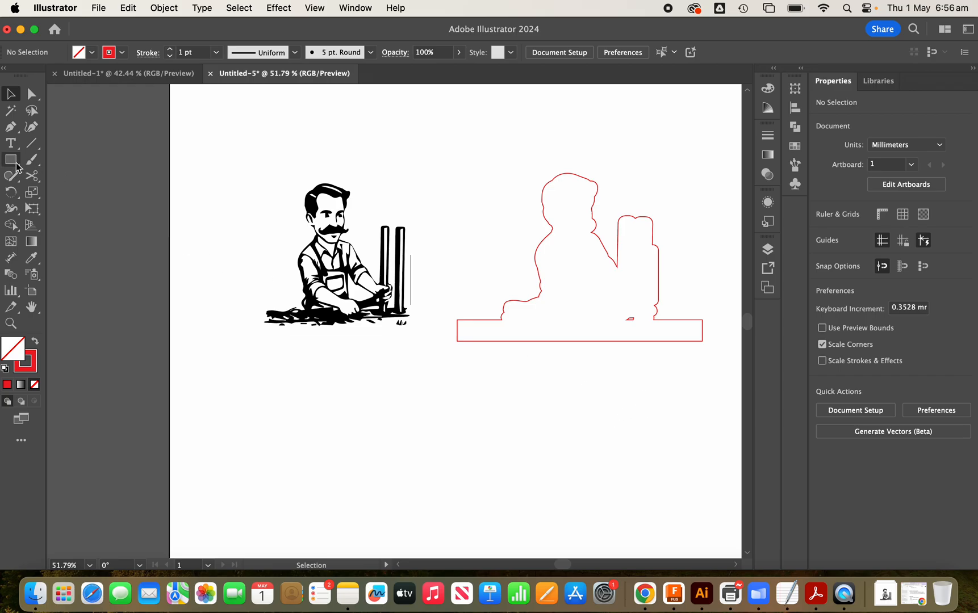
Draw a rounded rectangle below the united silhouette and size it 100 mm wide by 20 mm high.
left_click_drag(18, 168, 55, 181)
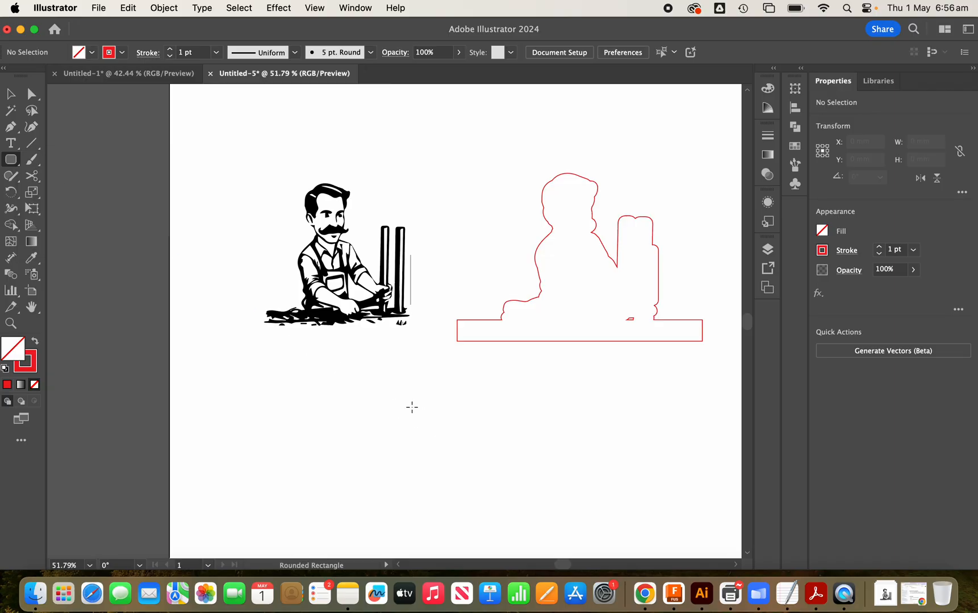
left_click_drag(412, 407, 601, 441)
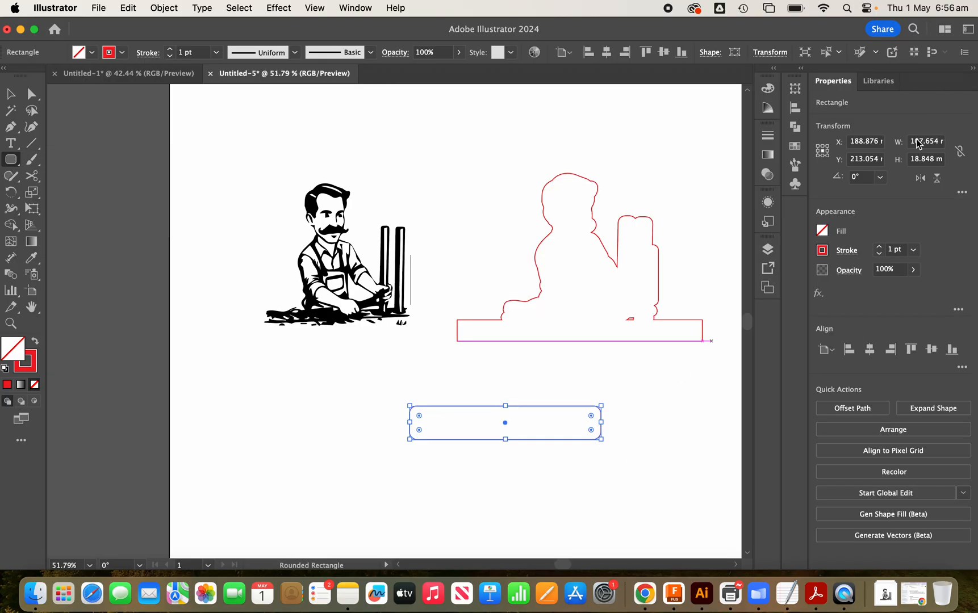
left_click(918, 143)
left_click_drag(909, 142, 949, 142)
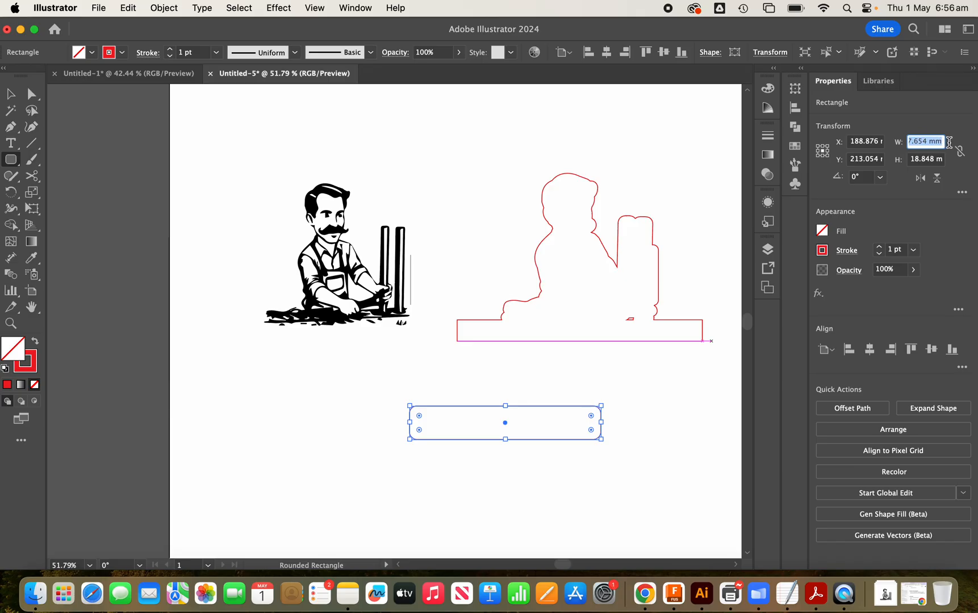
type("100")
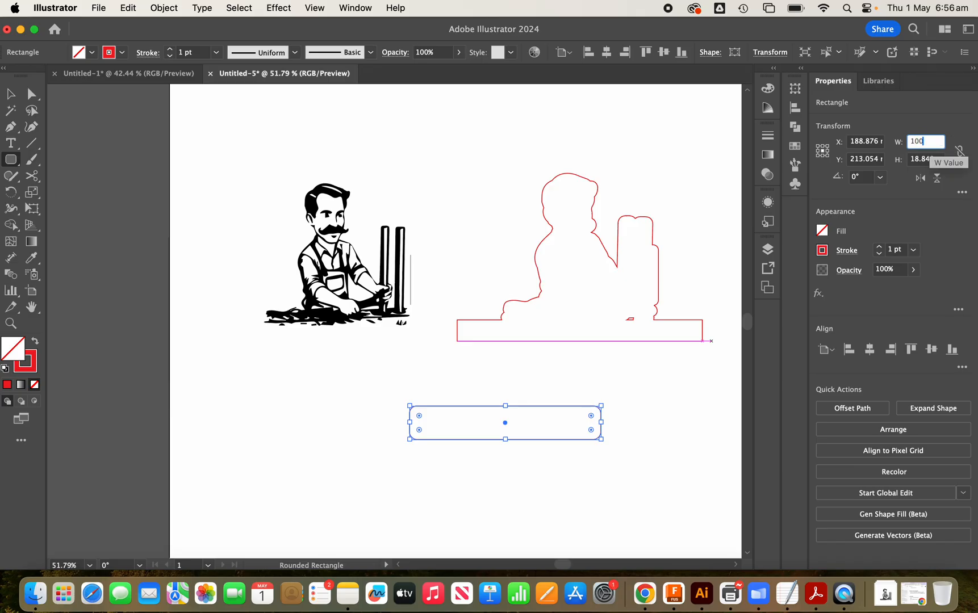
left_click(924, 158)
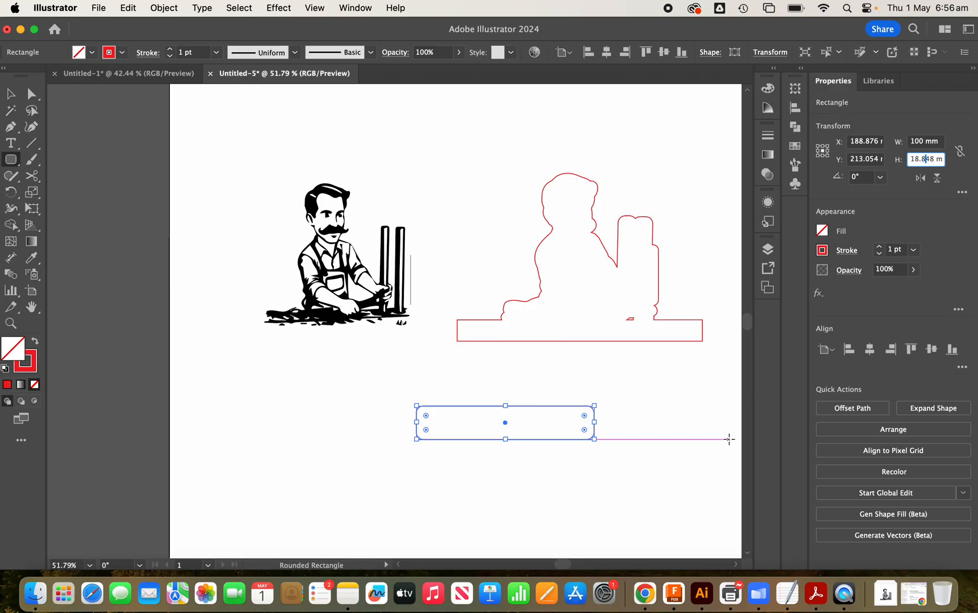
left_click(914, 158)
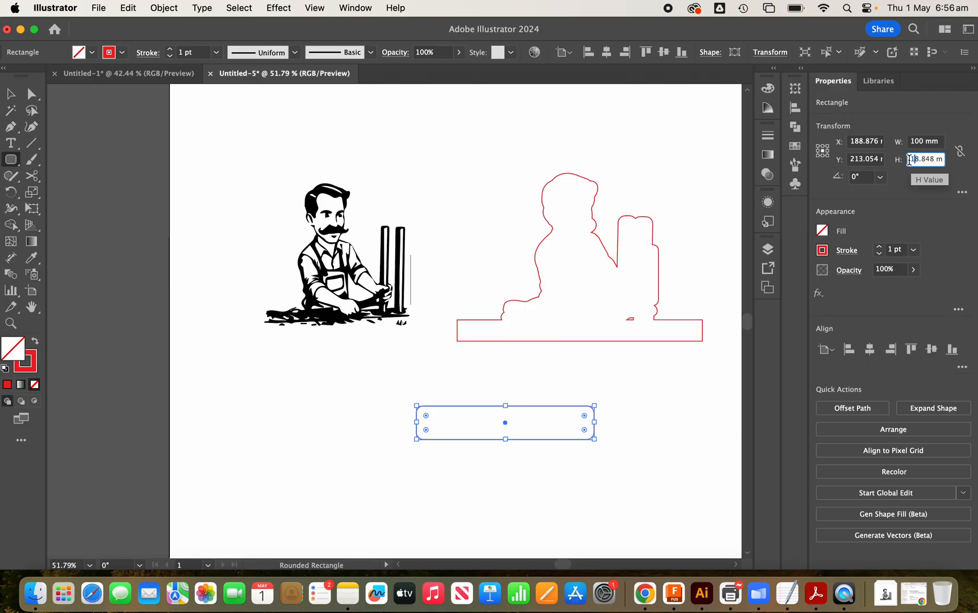
triple_click(913, 160)
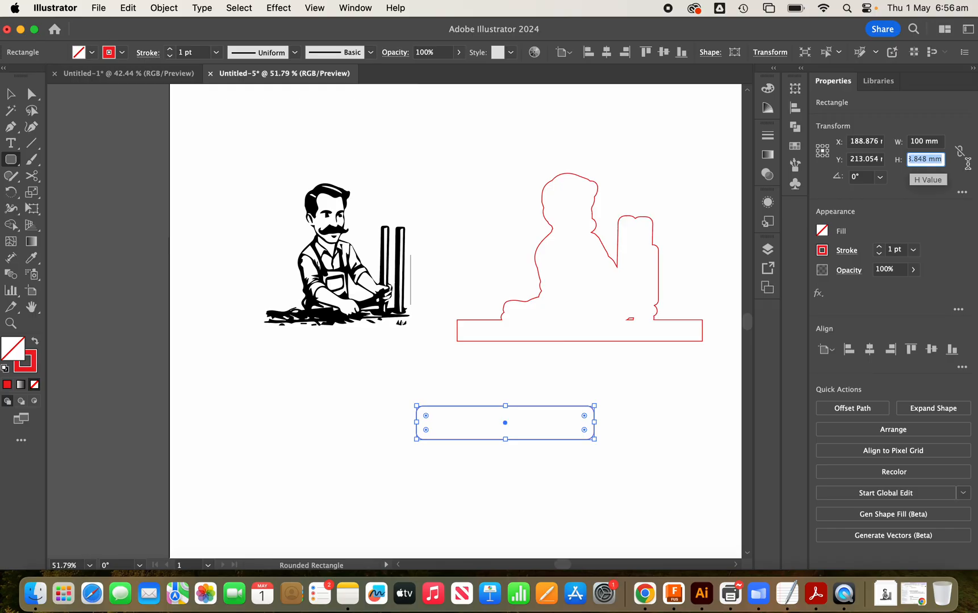
type("20")
key("Return")
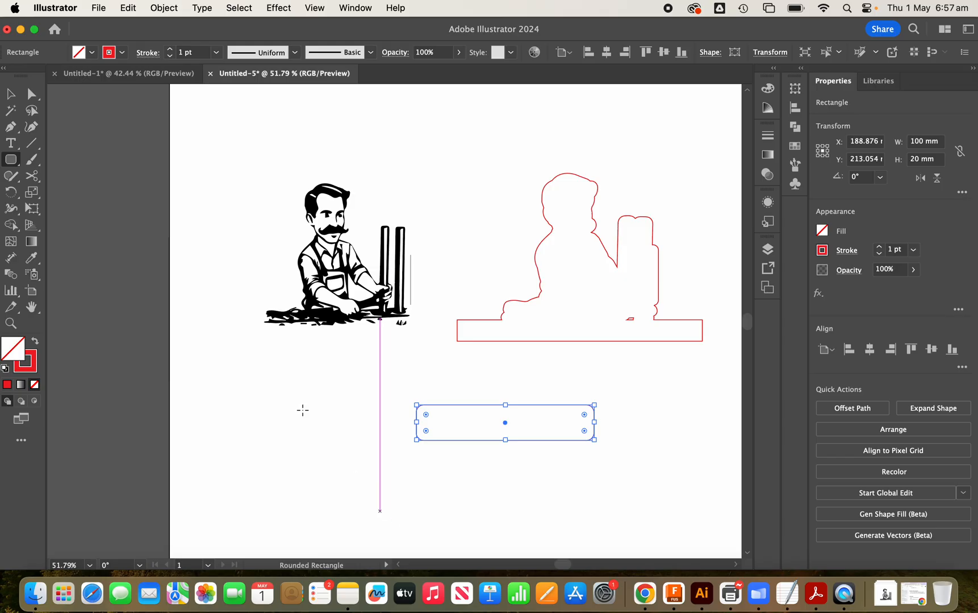
Move the rounded rectangle above the silhouette, centred on it and slightly overlapping the head.
left_click(10, 94)
left_click(442, 467)
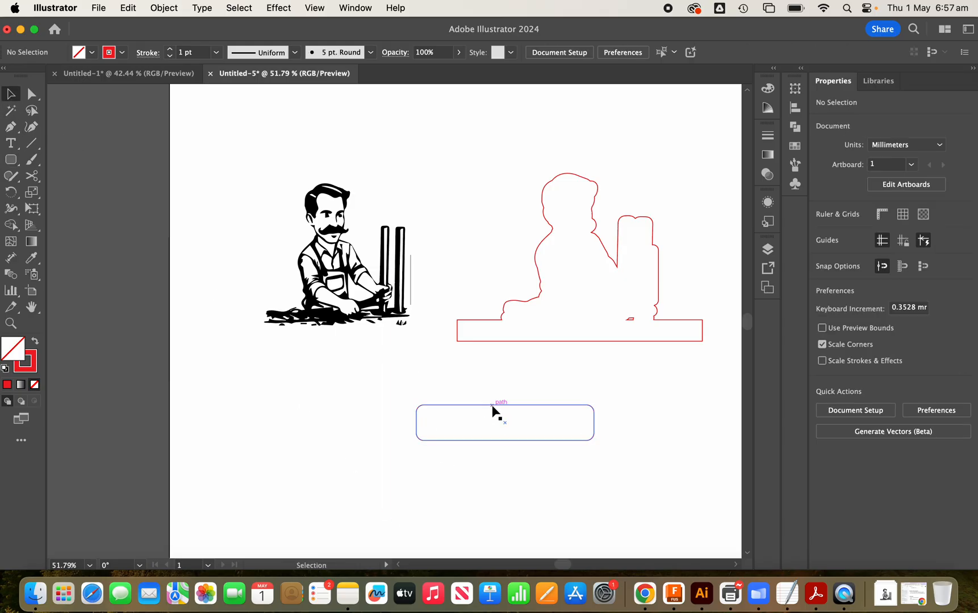
left_click_drag(492, 405, 565, 140)
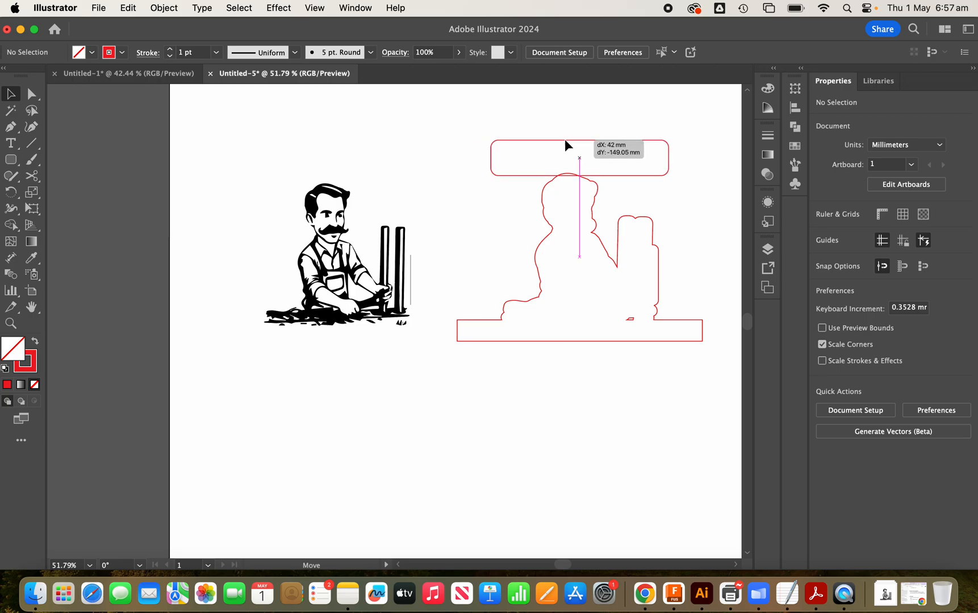
left_click_drag(565, 145, 564, 145)
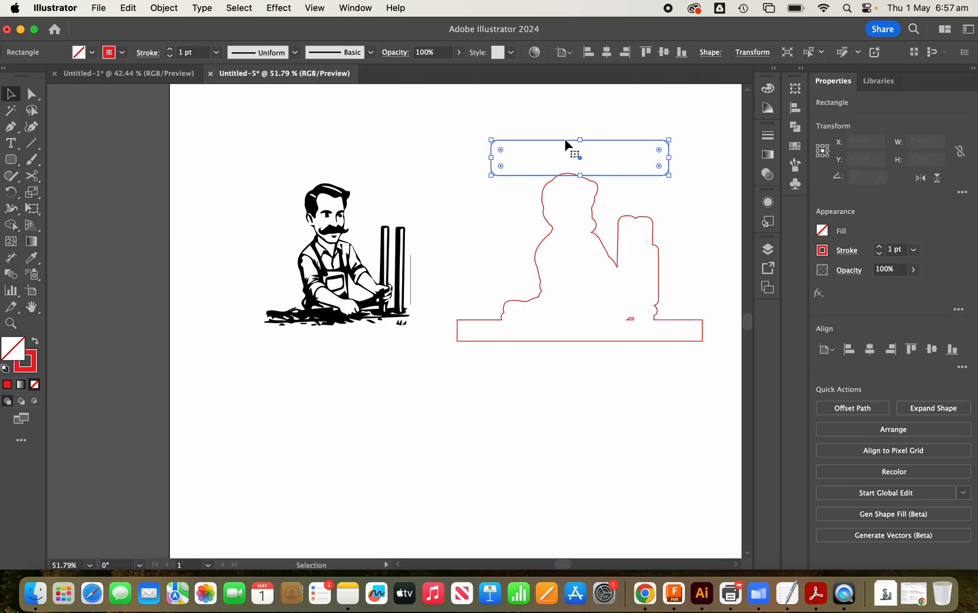
mouse_move(673, 132)
left_mouse_down()
mouse_move(659, 130)
mouse_move(672, 142)
left_mouse_up()
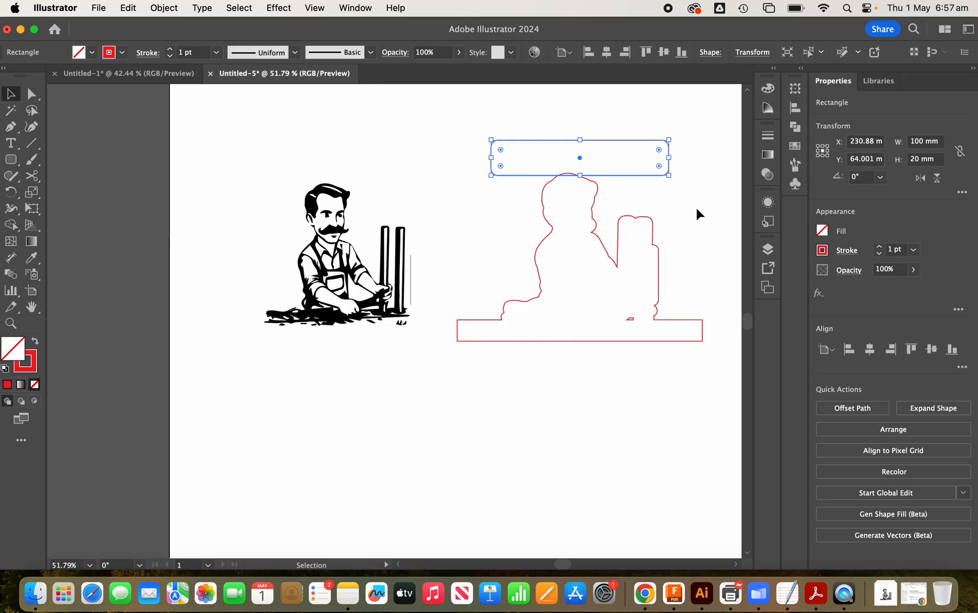
left_click(600, 405)
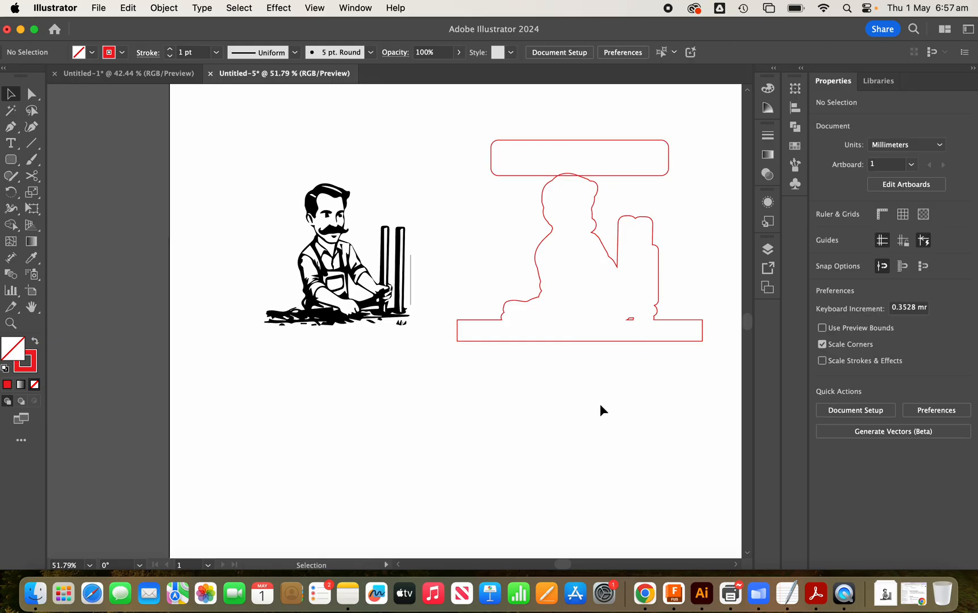
Unite the rounded rectangle with the silhouette and base into a single outline and deselect it.
left_click_drag(452, 117, 637, 302)
left_click_drag(687, 383, 710, 394)
left_click(837, 457)
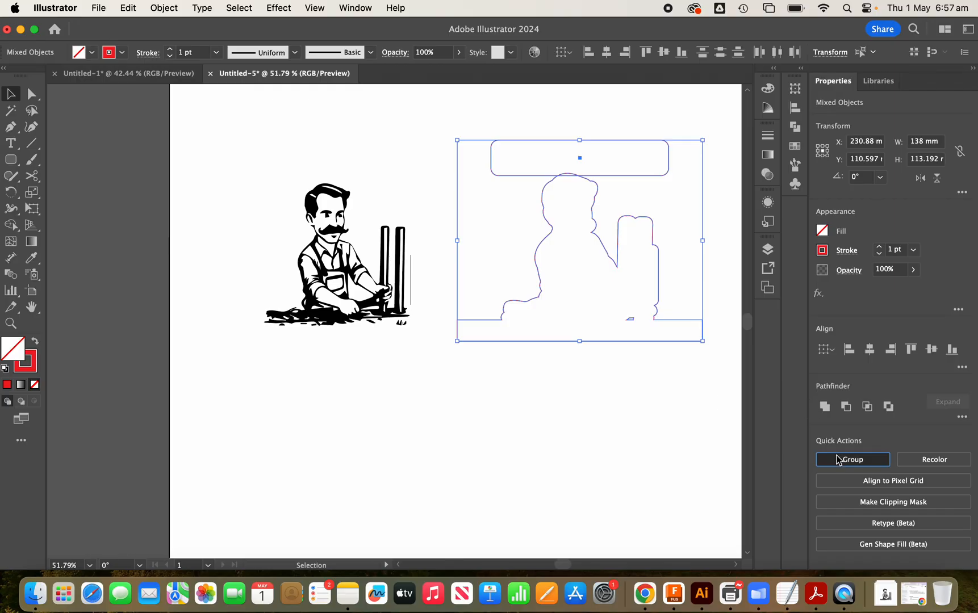
left_click(825, 406)
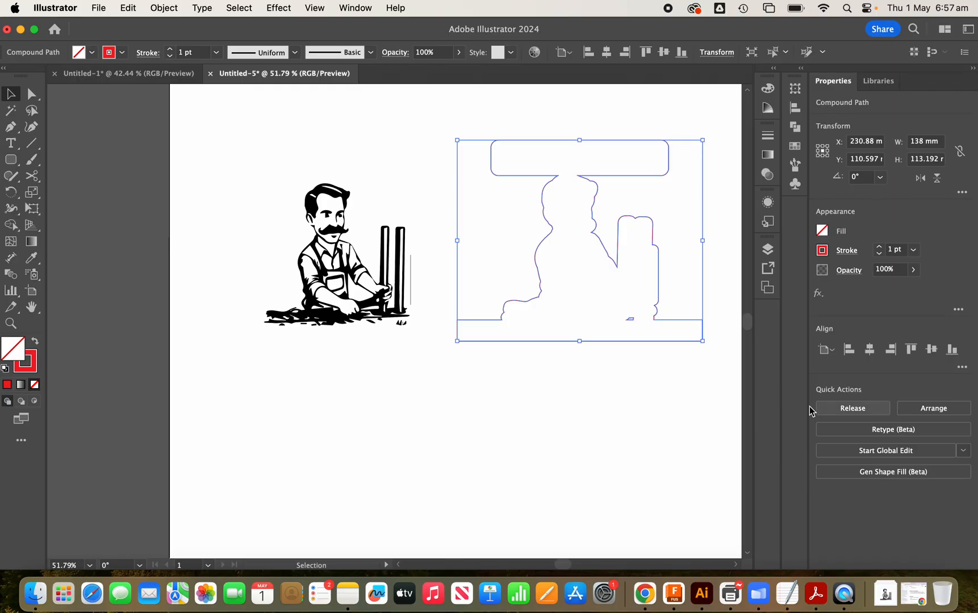
left_click(624, 410)
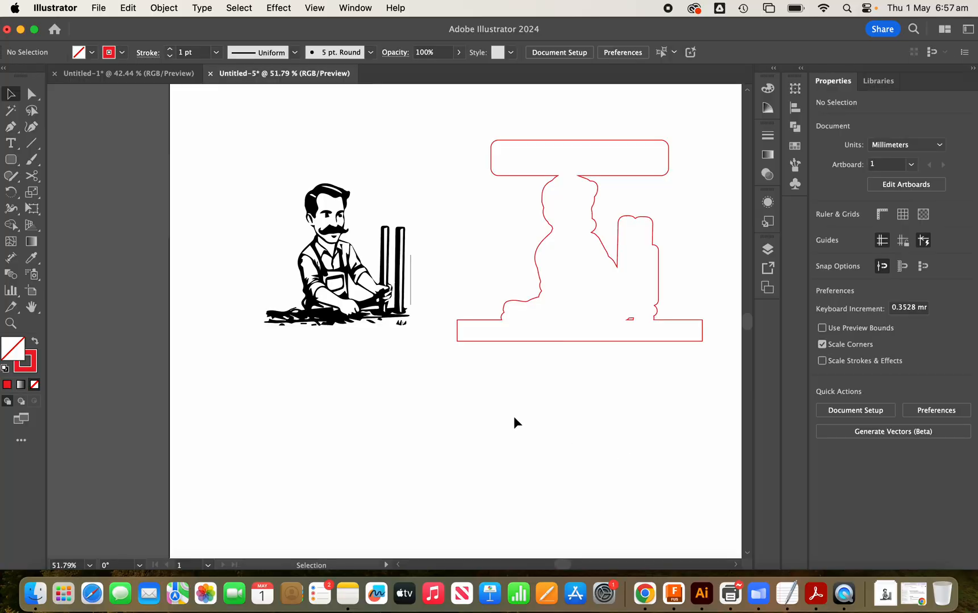
Add the text "Mr Steven’s Metal Shop" inside the rounded sign above the silhouette.
left_click(10, 146)
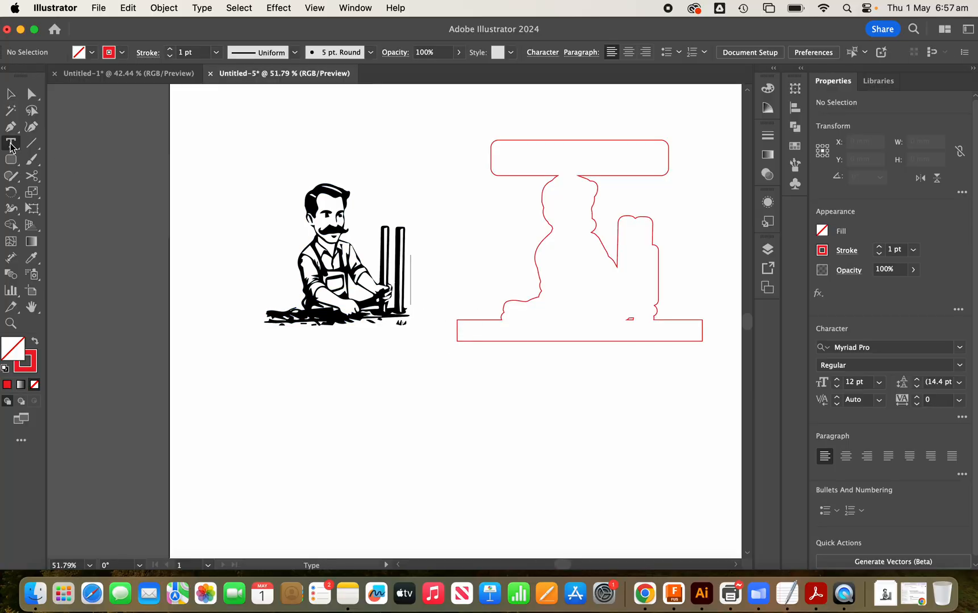
left_click(504, 152)
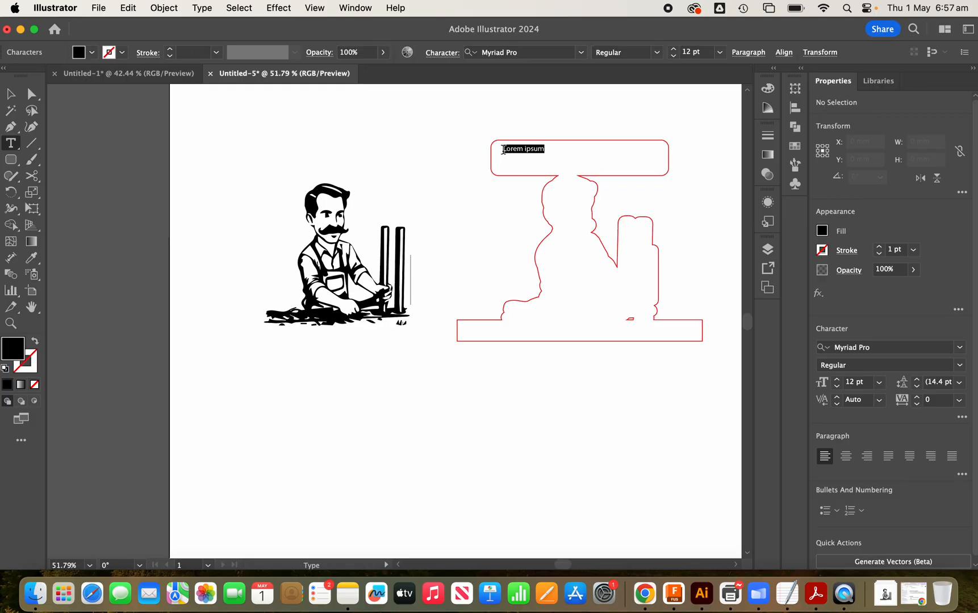
type("Mr")
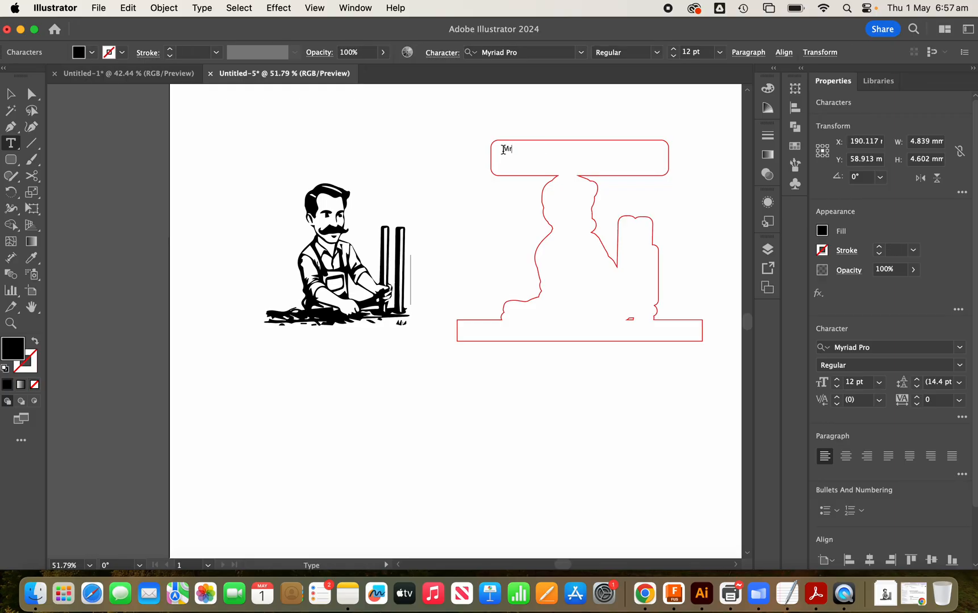
type(" Steven’s Metal Shop")
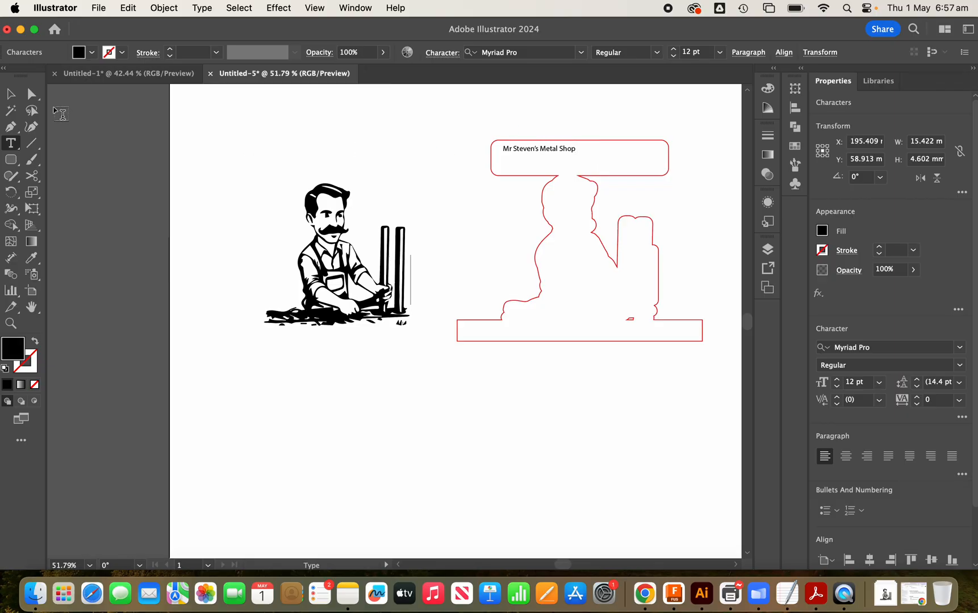
Change the font of the sign text to Bungee.
left_click(10, 93)
left_click(529, 146)
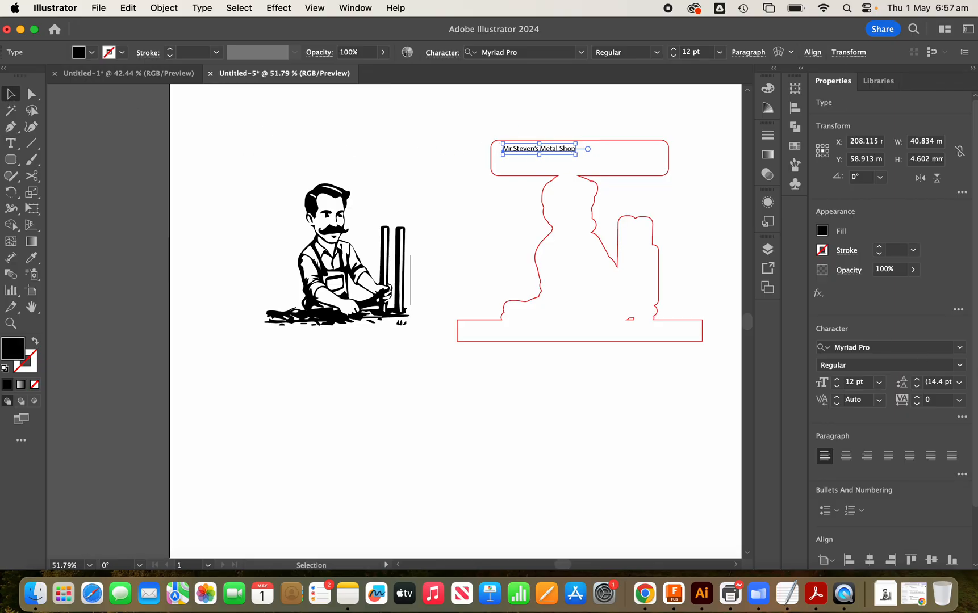
left_click(960, 346)
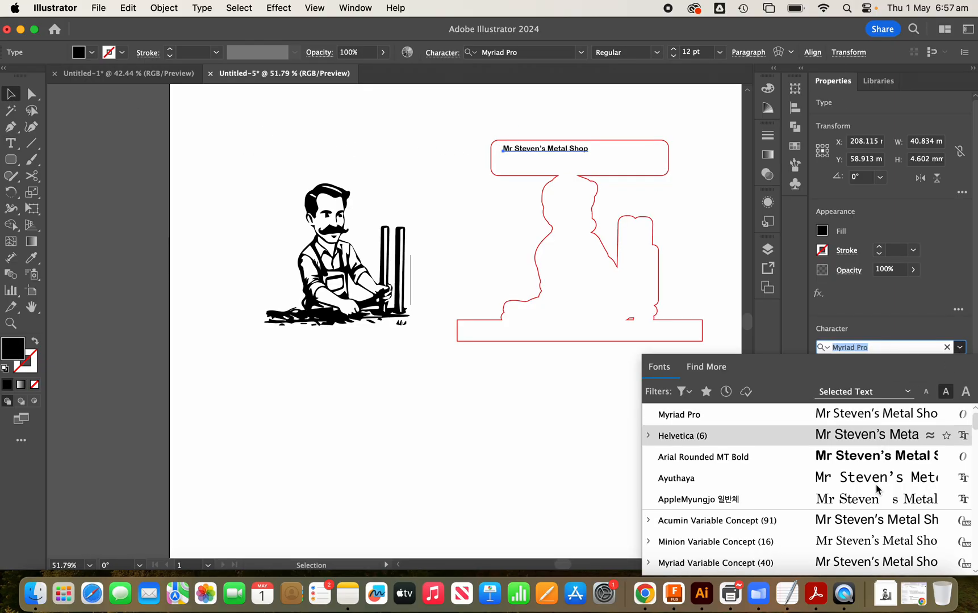
scroll(876, 489, "down", 10)
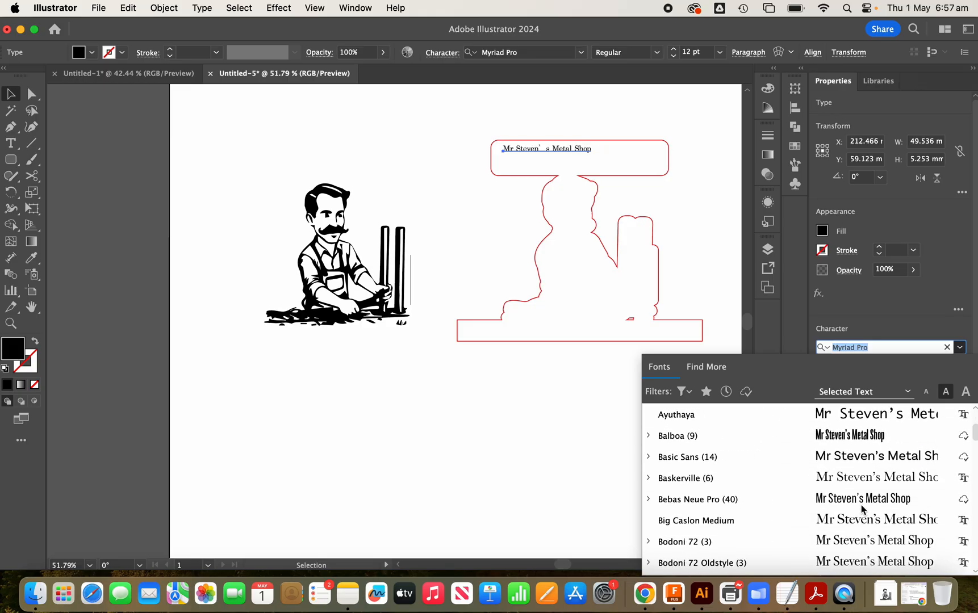
scroll(862, 510, "down", 5)
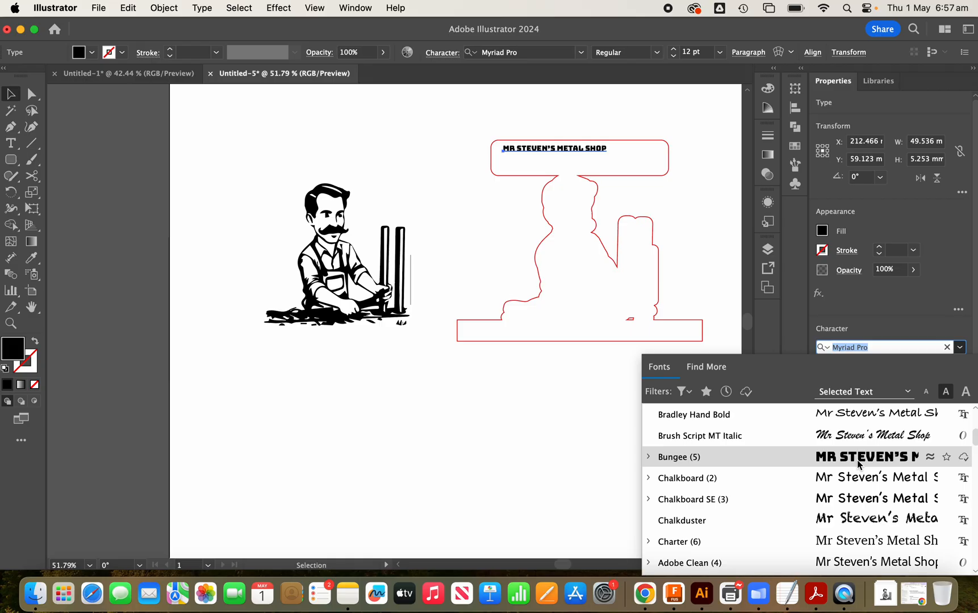
left_click(857, 461)
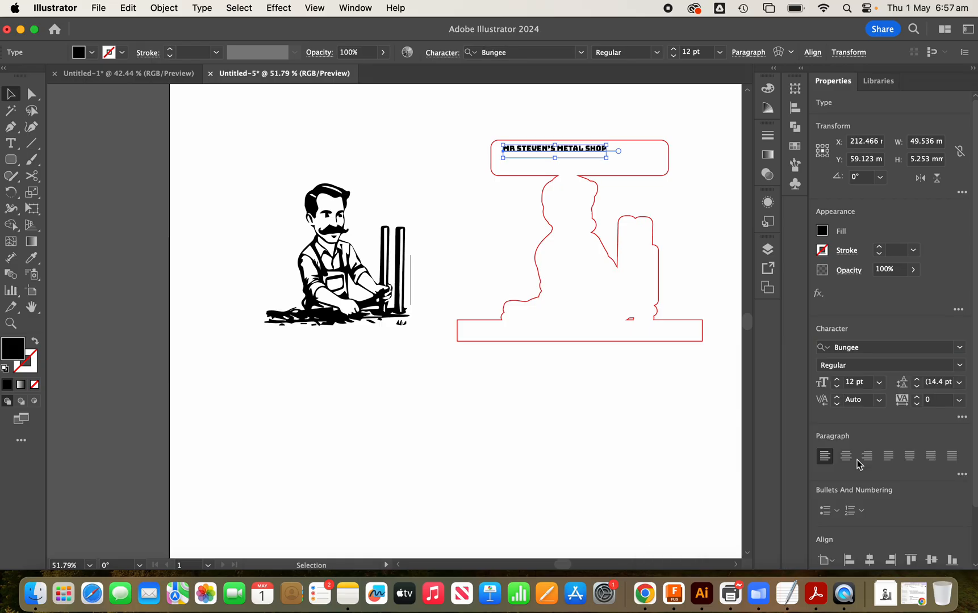
Enlarge the sign text to 20 pt and position it inside the rounded sign.
left_click(837, 380)
left_click(837, 381)
left_click(838, 380)
left_click(838, 381)
left_click(838, 380)
left_click(837, 380)
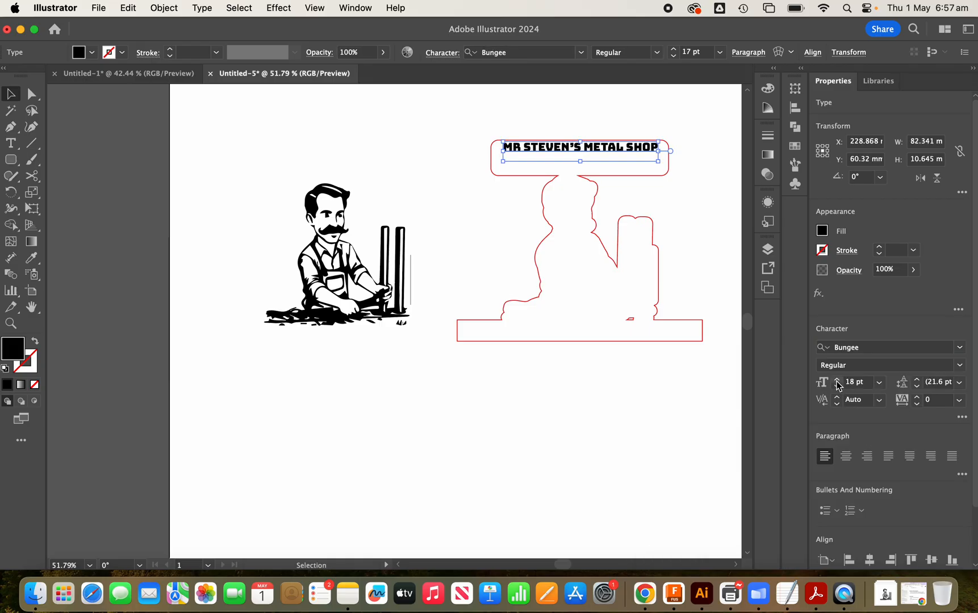
left_click(837, 381)
left_click(837, 380)
left_click_drag(589, 149, 585, 163)
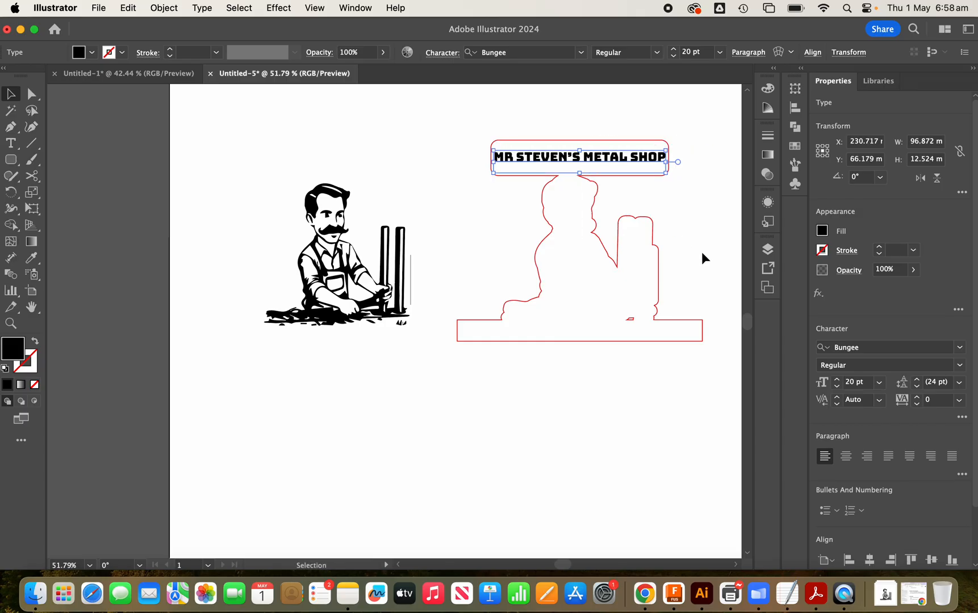
left_click(704, 205)
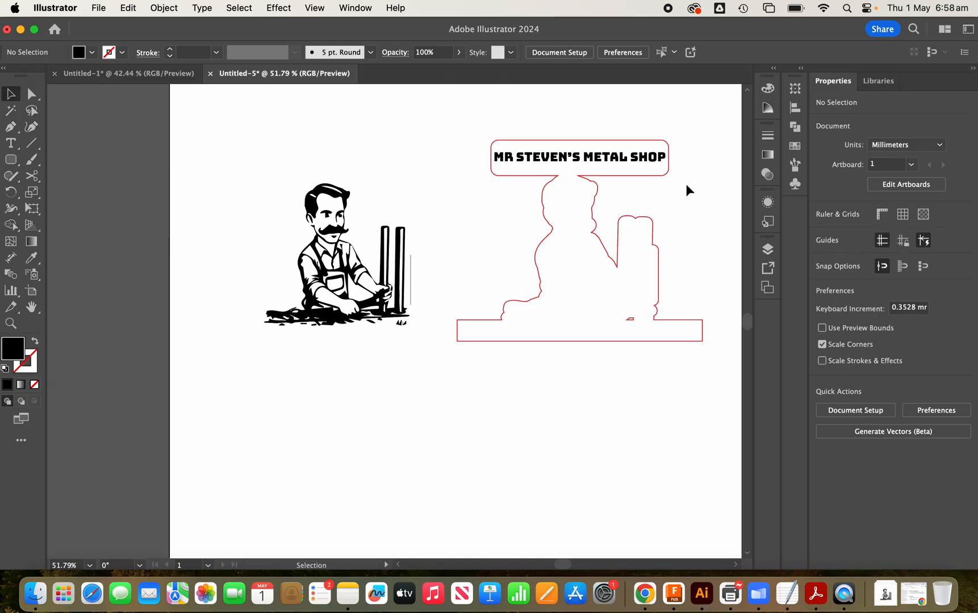
Reduce the sign text to 17 pt and recentre it within the rounded sign.
left_click(641, 166)
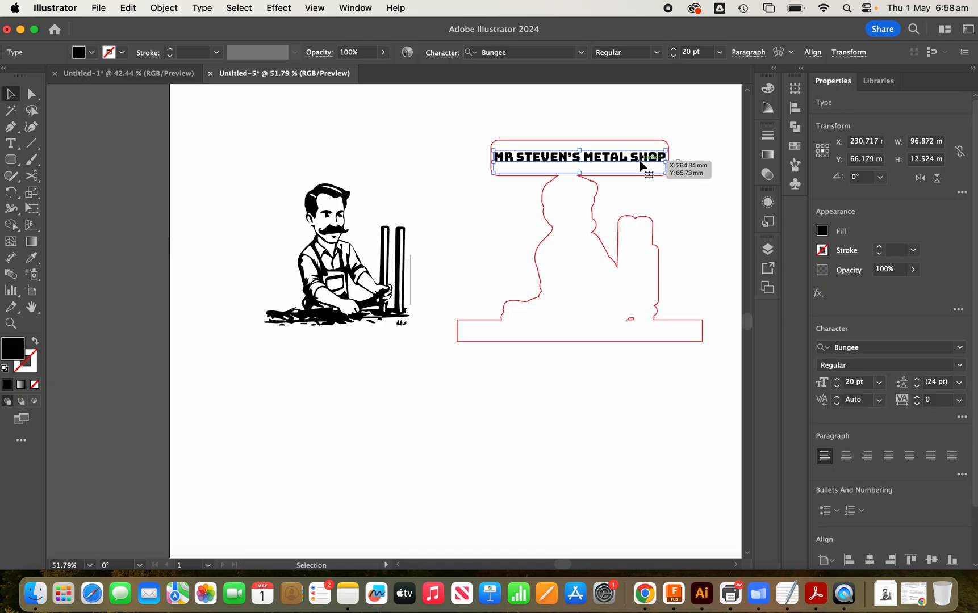
left_click(838, 389)
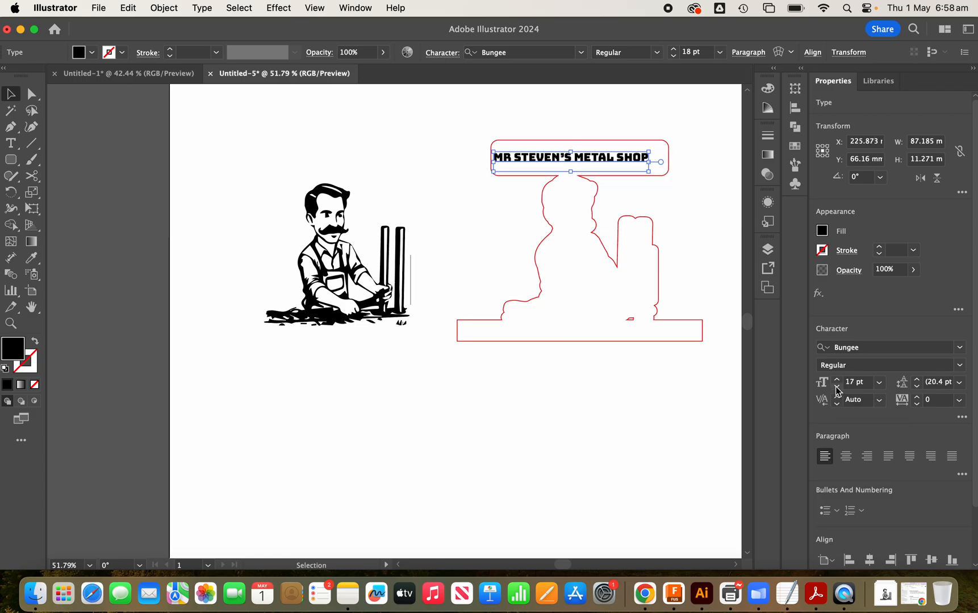
left_click_drag(583, 167, 594, 164)
left_click(607, 469)
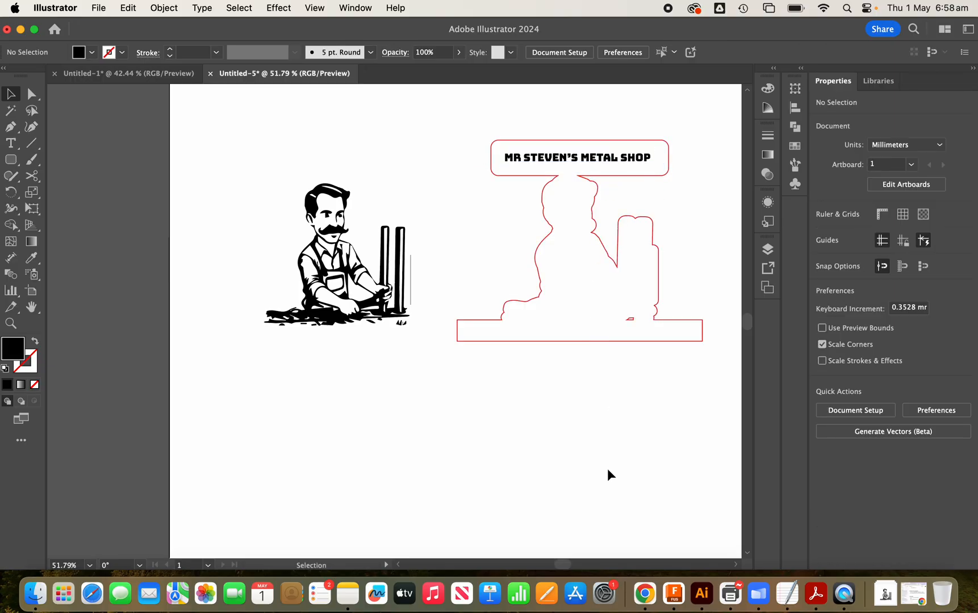
Expand the sign text into vector shapes with both Object and Fill included.
left_click(593, 164)
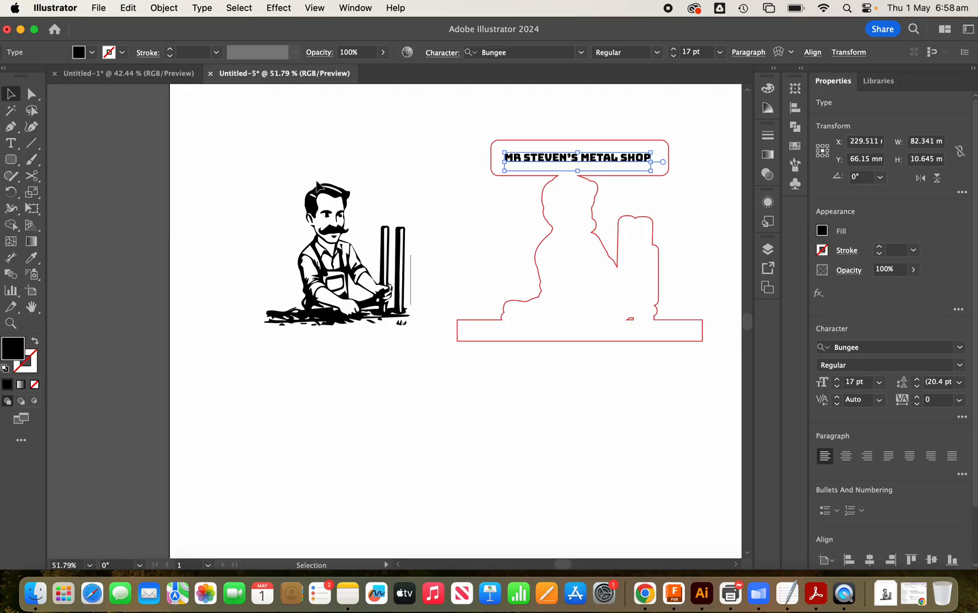
left_click(163, 8)
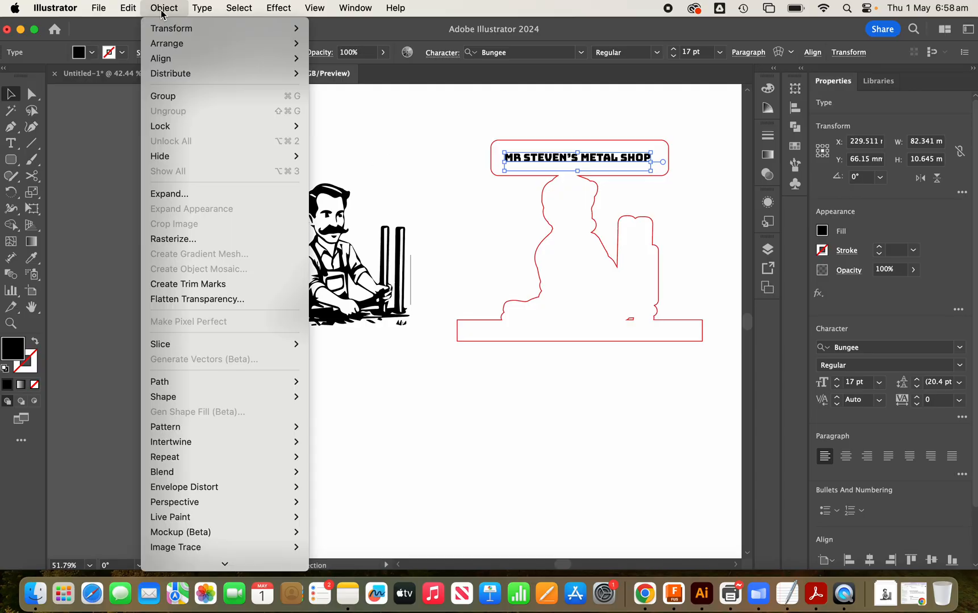
mouse_move(131, 11)
mouse_move(171, 12)
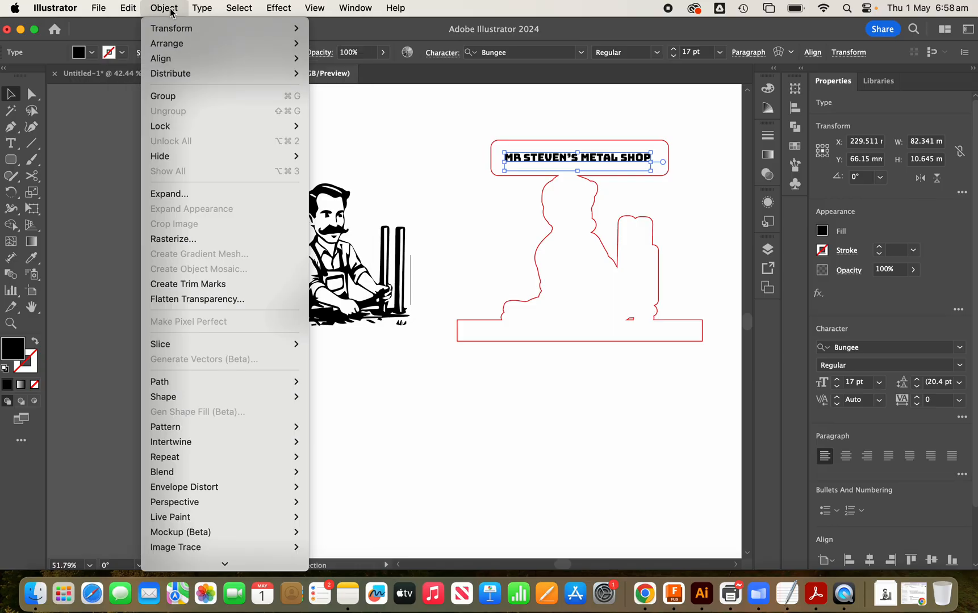
left_click(175, 195)
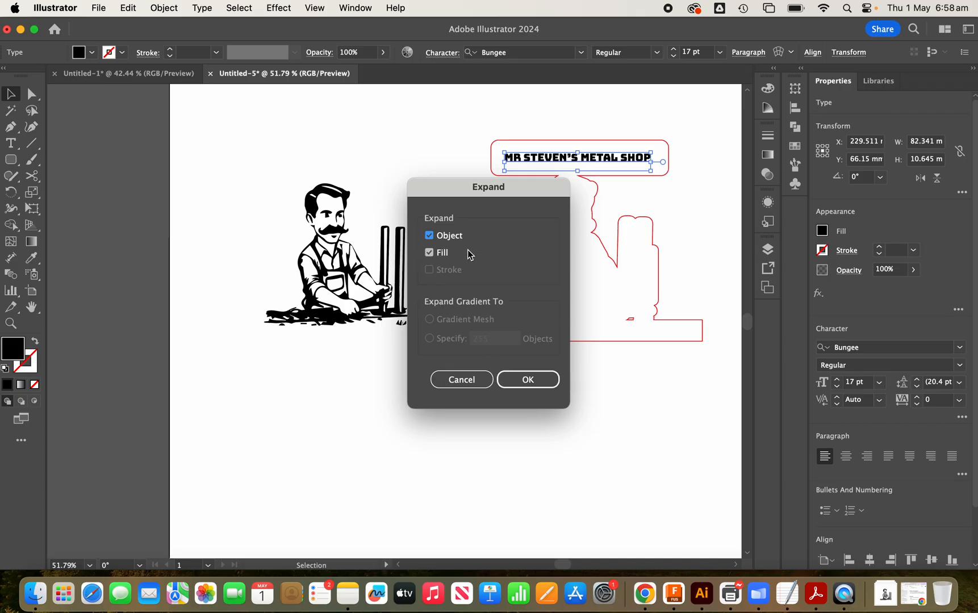
left_click(530, 381)
left_click(613, 419)
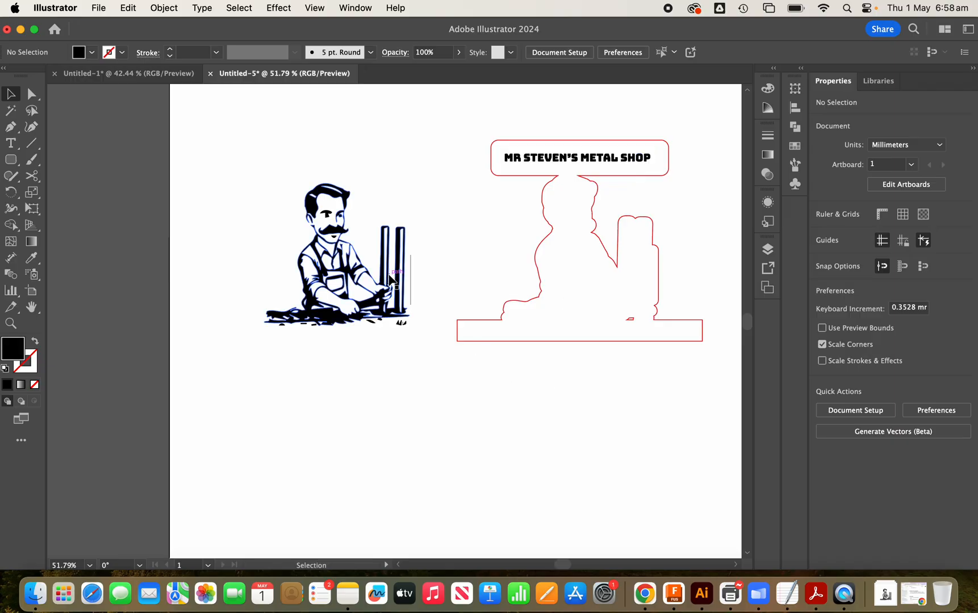
Group all the pieces of the black metalworker line art.
left_click_drag(345, 278, 344, 322)
key("cmd+z")
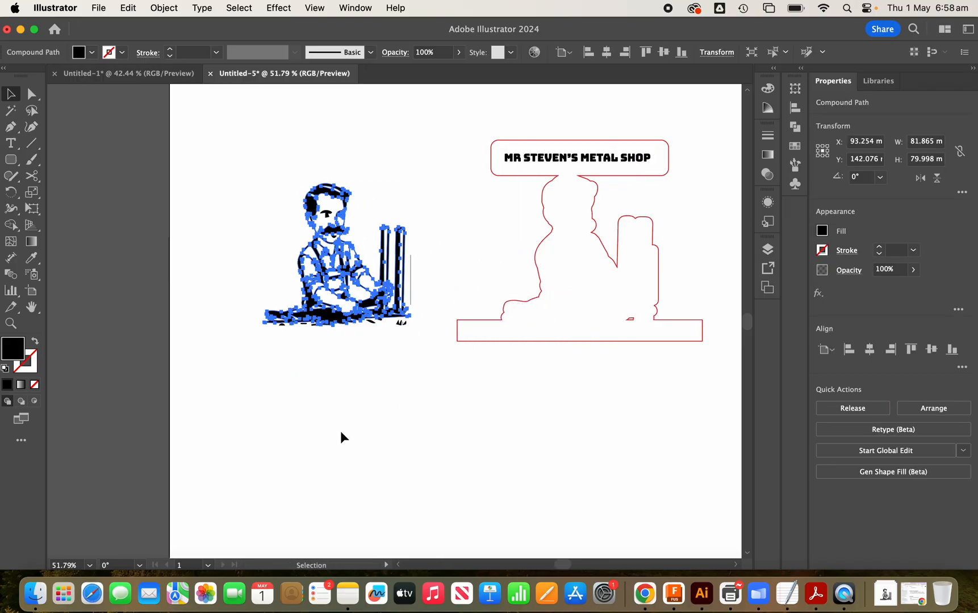
left_click_drag(249, 164, 425, 341)
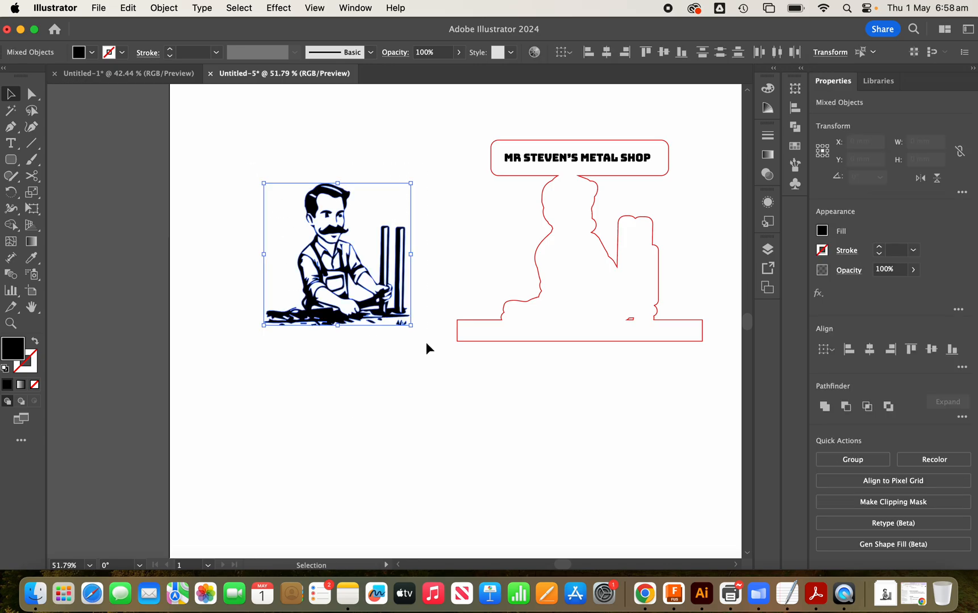
left_click(853, 459)
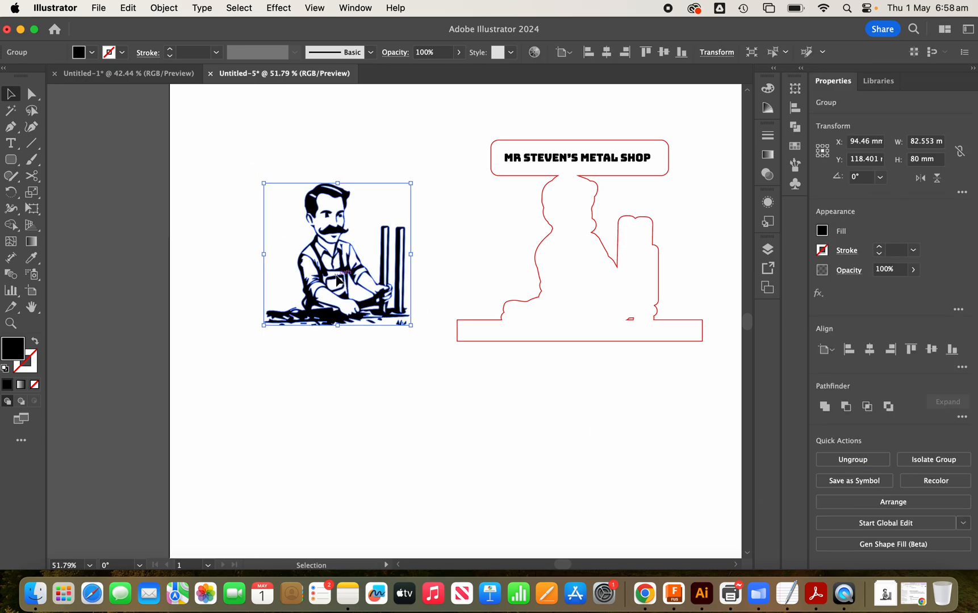
Move the grouped metalworker line art into the red silhouette outline and fine-tune its position for an even margin.
left_click_drag(341, 284, 585, 278)
left_click(585, 403)
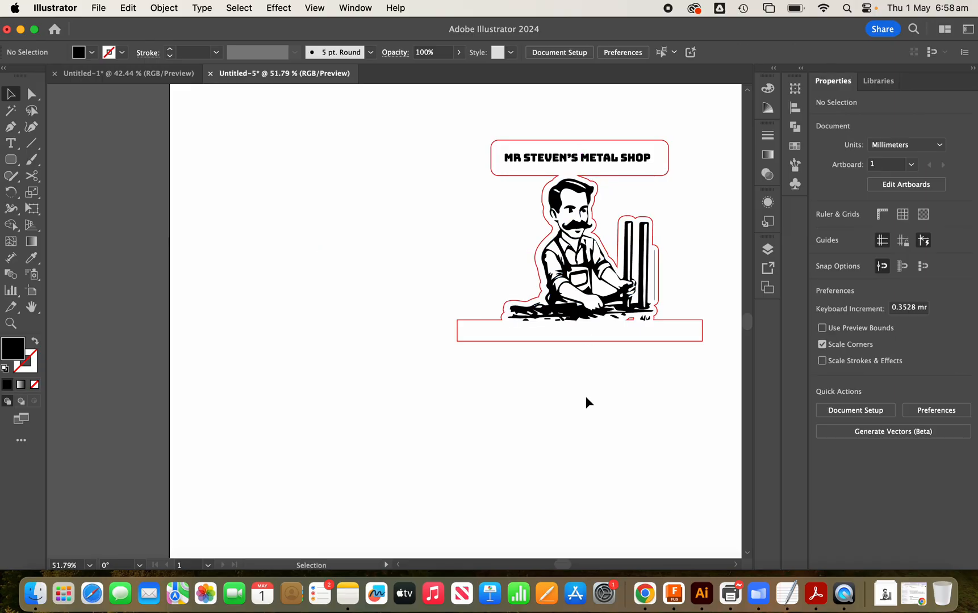
scroll(586, 402, "up", 2)
scroll(587, 402, "up", 3)
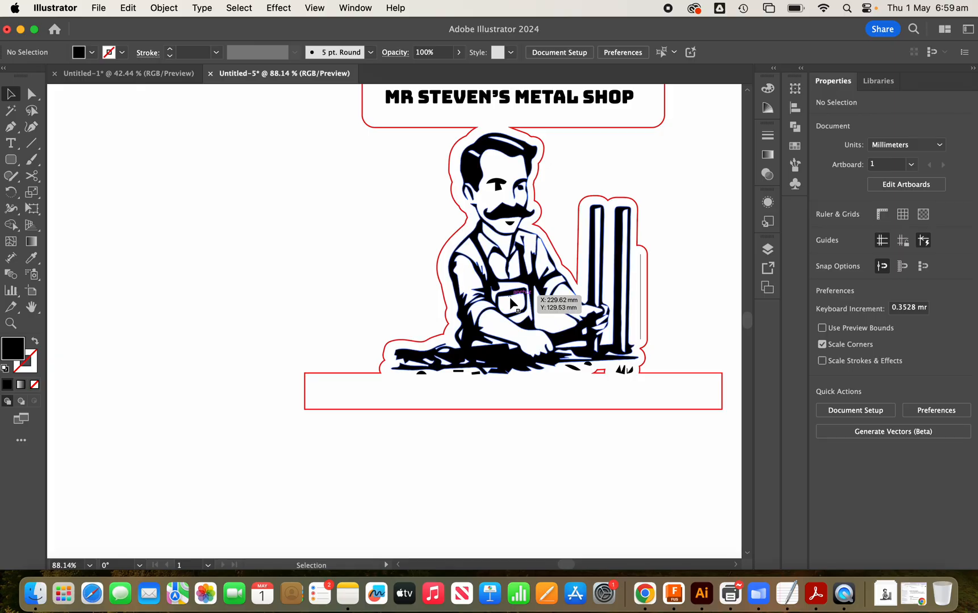
left_click_drag(510, 298, 508, 295)
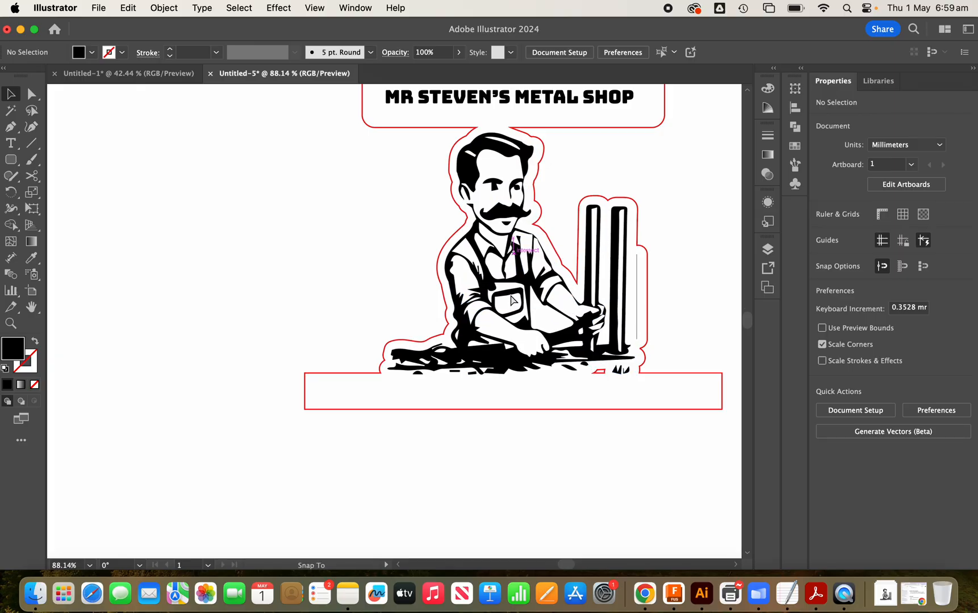
left_click_drag(512, 300, 505, 297)
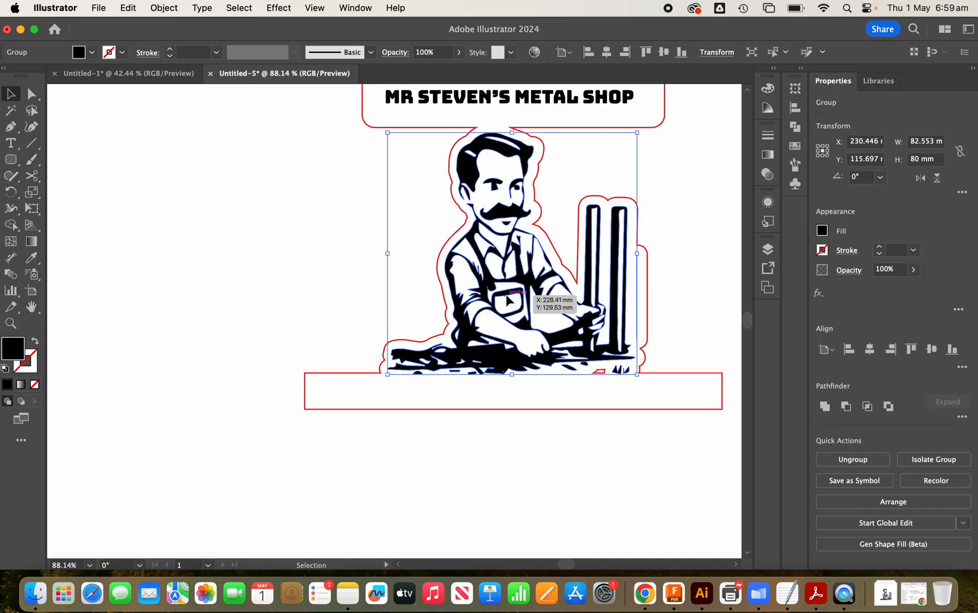
left_click_drag(507, 295, 509, 292)
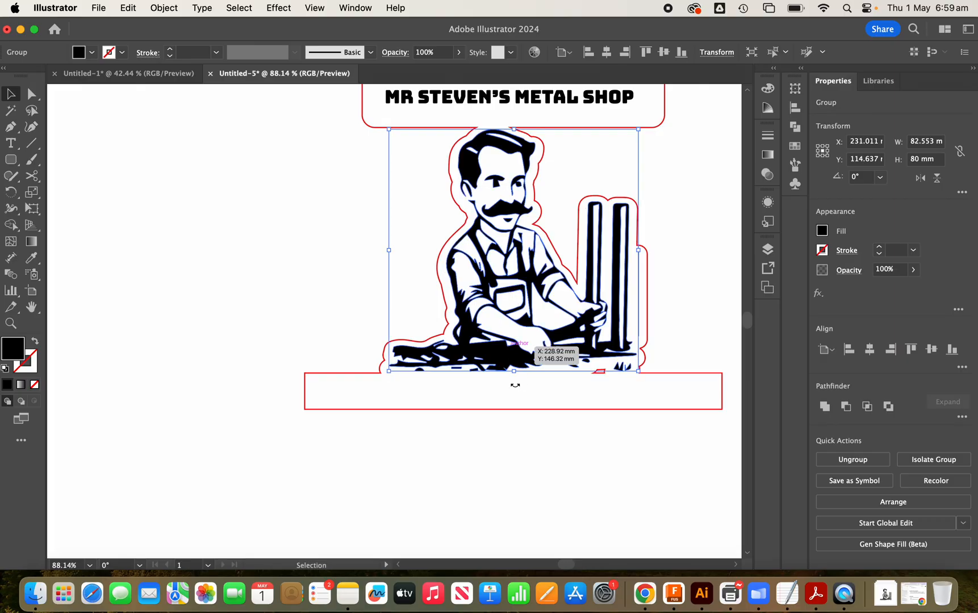
left_click(526, 455)
Draw a small rounded rectangle about 9.2 by 5.4 mm inside the base bar, beneath the left end of the artwork.
scroll(526, 455, "down", 3)
scroll(526, 455, "right", 3)
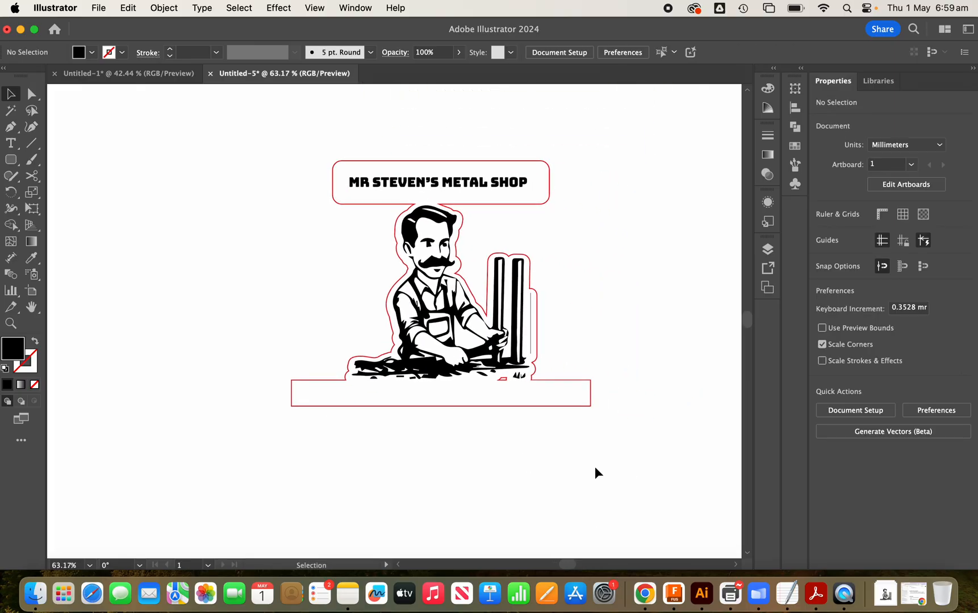
left_click(13, 163)
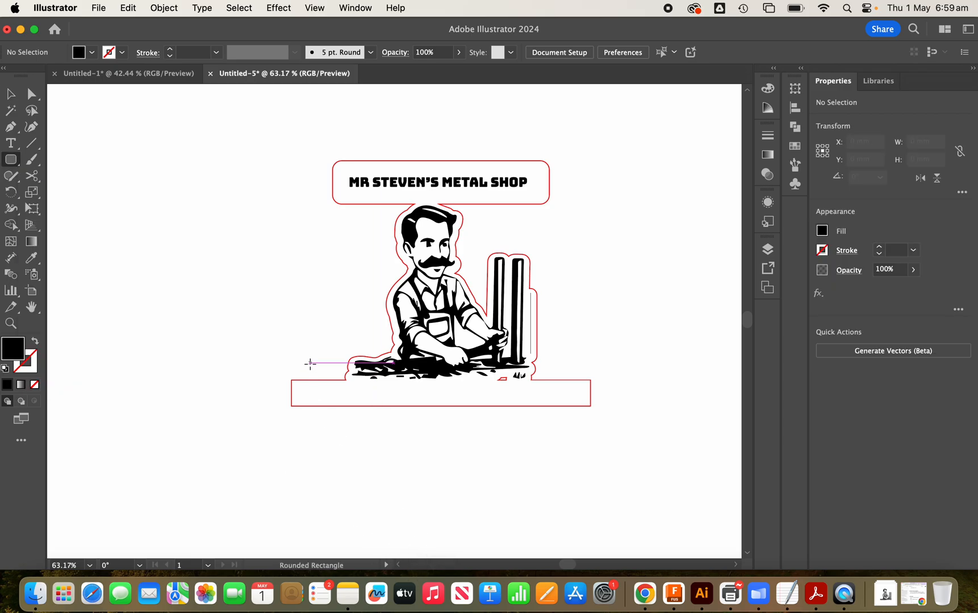
left_click_drag(340, 388, 361, 401)
Give the small rounded rectangle no fill and a red stroke.
left_click(823, 231)
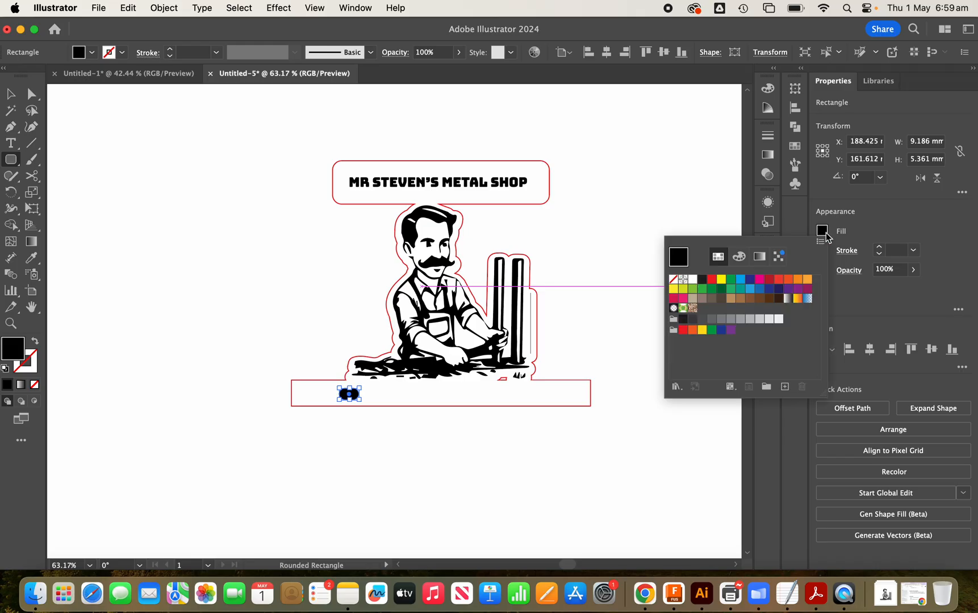
left_click(672, 278)
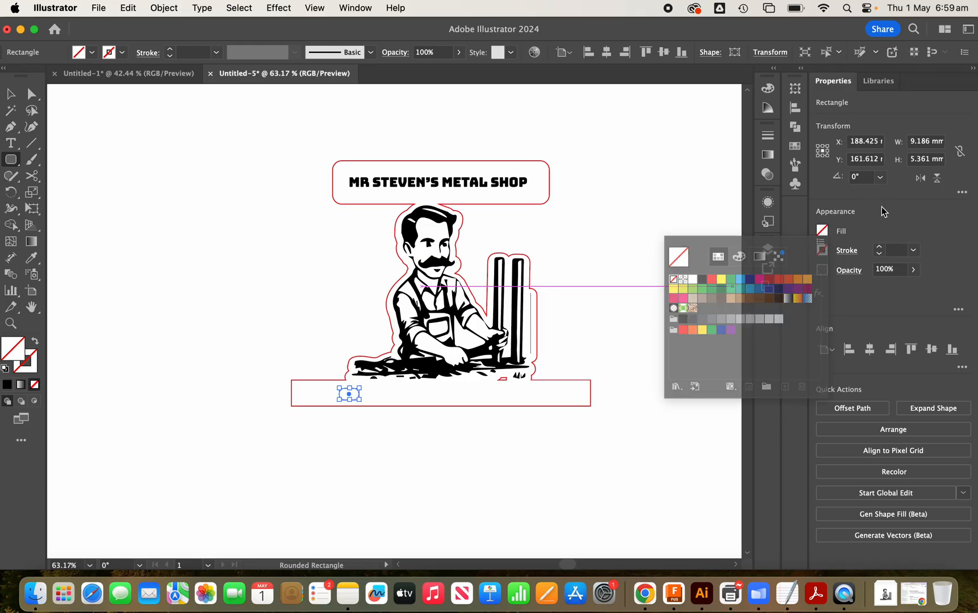
left_click(822, 251)
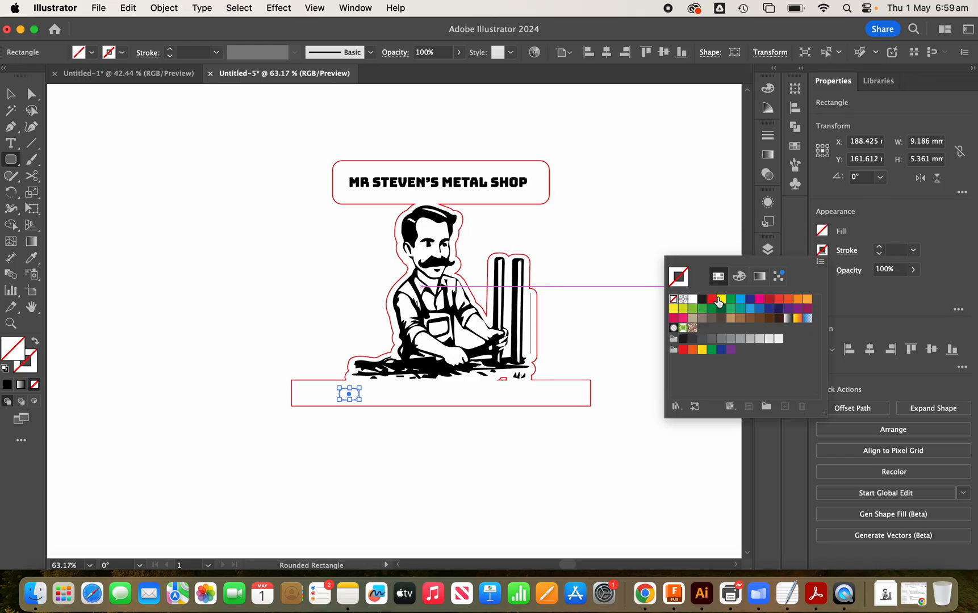
left_click(721, 299)
left_click(711, 304)
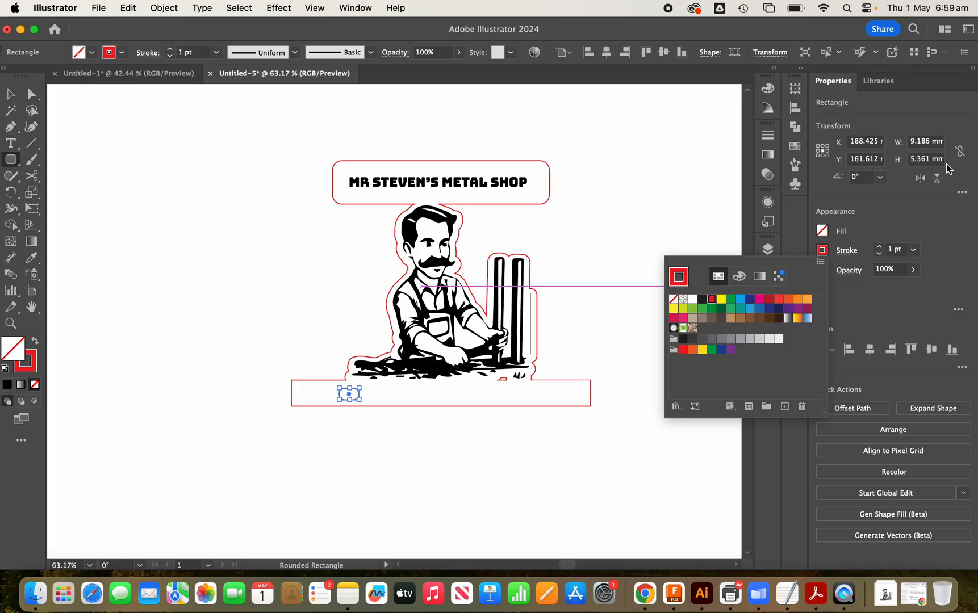
Set the small rounded rectangle's width and height to 4 mm each.
left_click(926, 143)
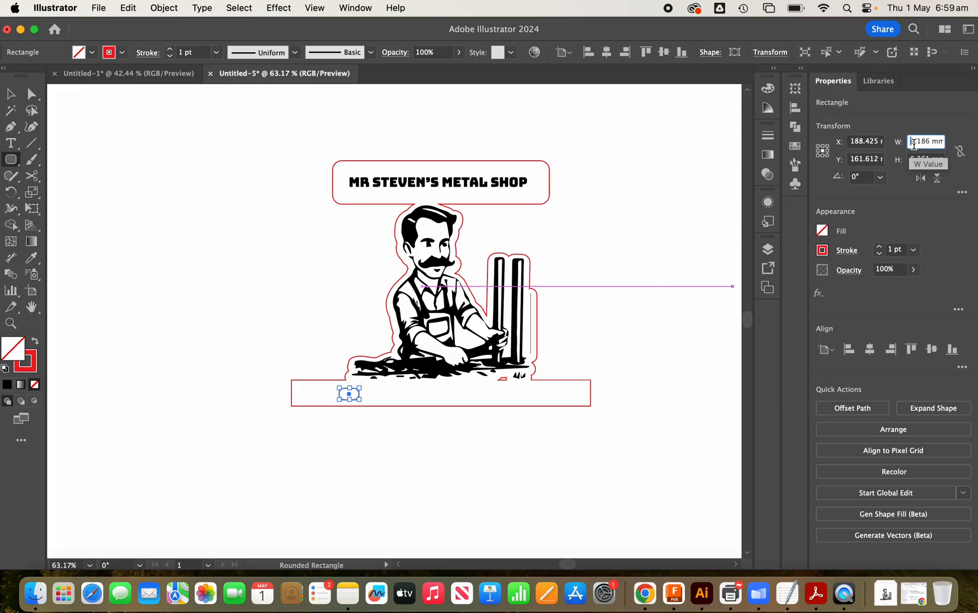
triple_click(910, 142)
type("4")
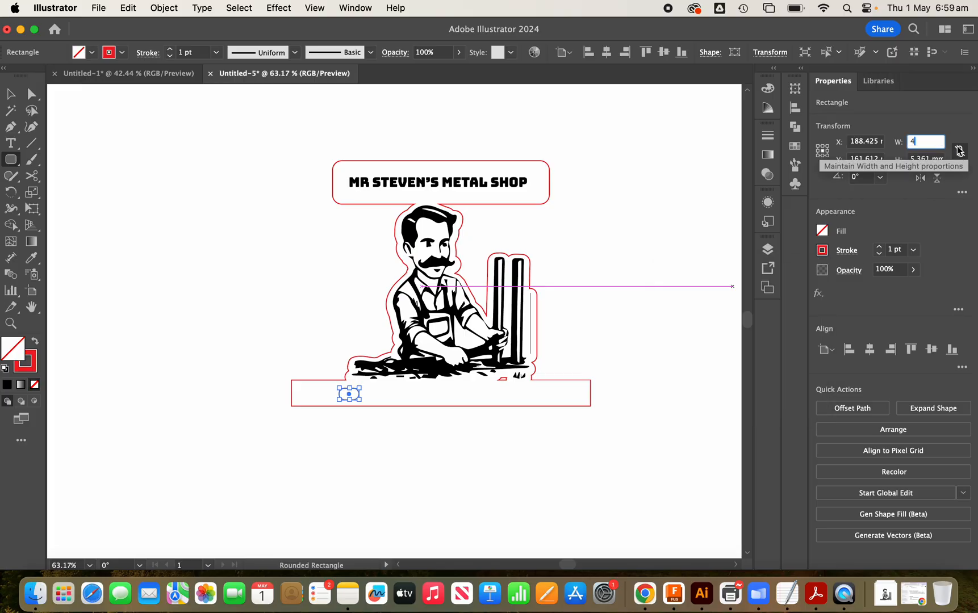
left_click(913, 160)
triple_click(910, 159)
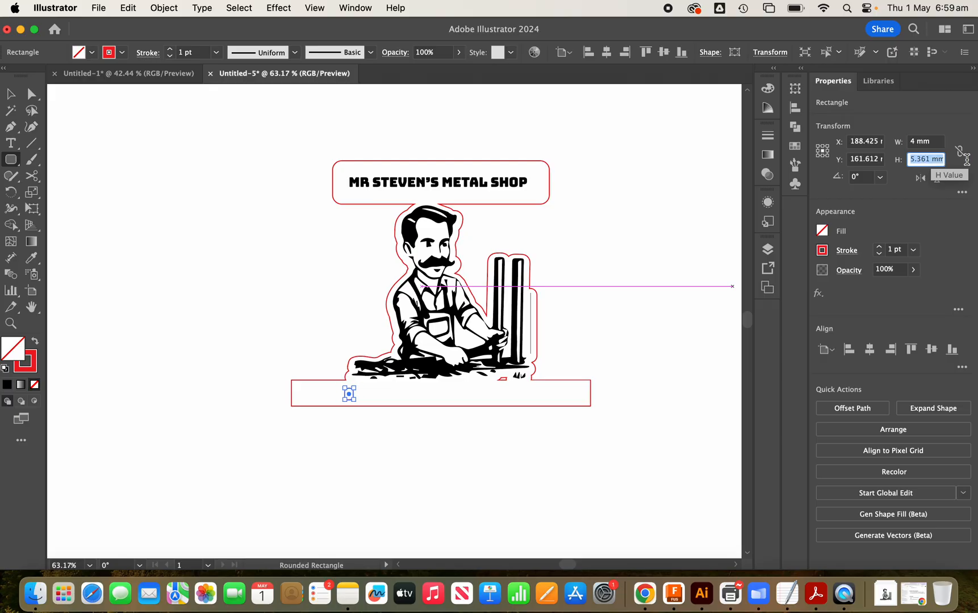
type("4")
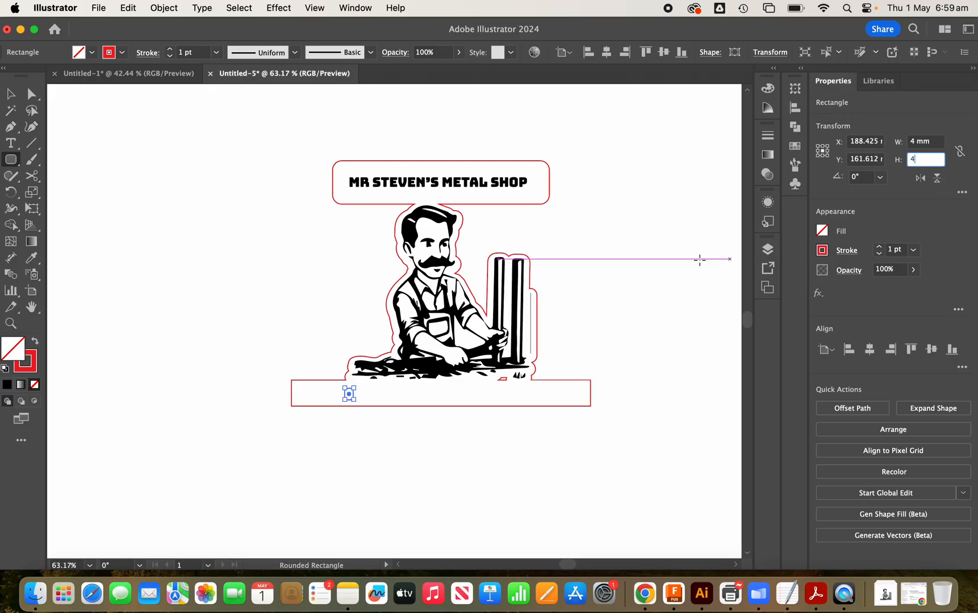
left_click(919, 142)
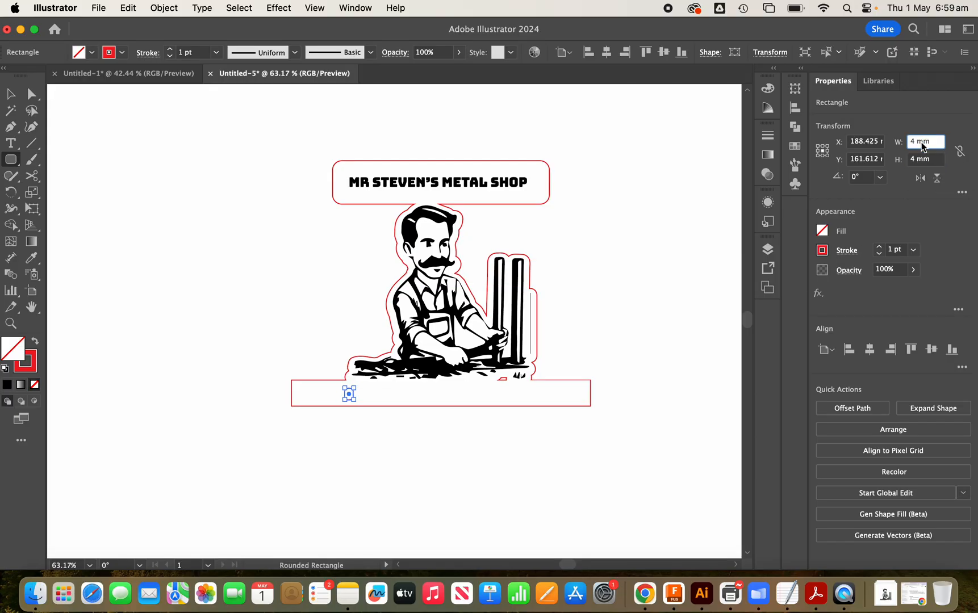
Position the 4 mm hole outline on the left part of the base bar, centred between its long edges.
left_click(9, 94)
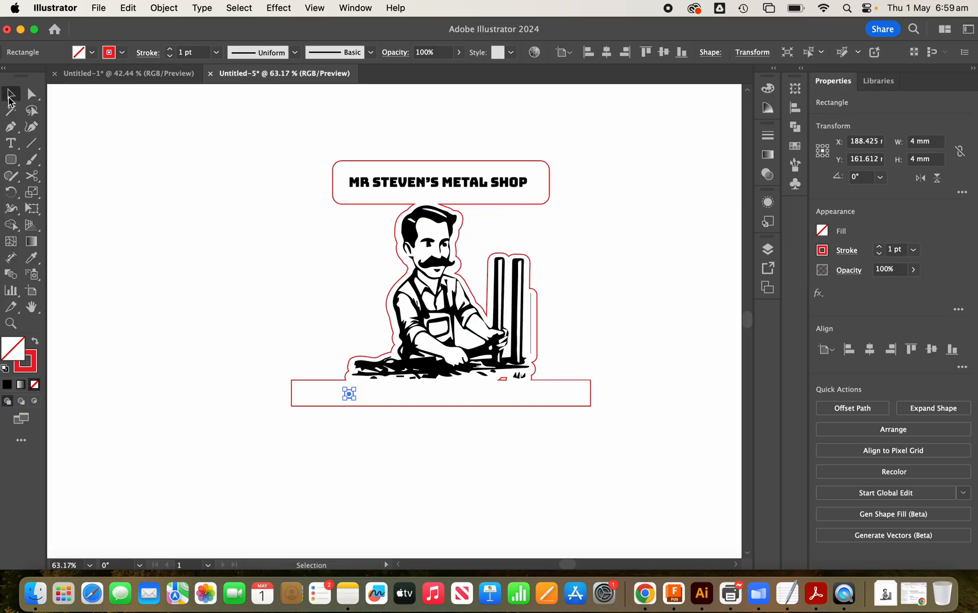
left_click(280, 436)
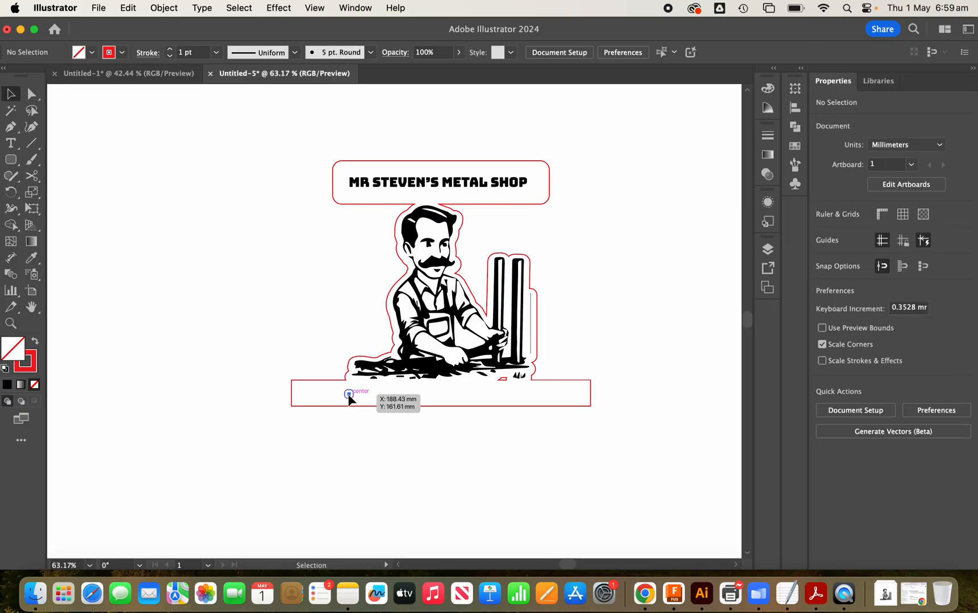
left_click_drag(348, 395, 353, 390)
left_click(380, 443)
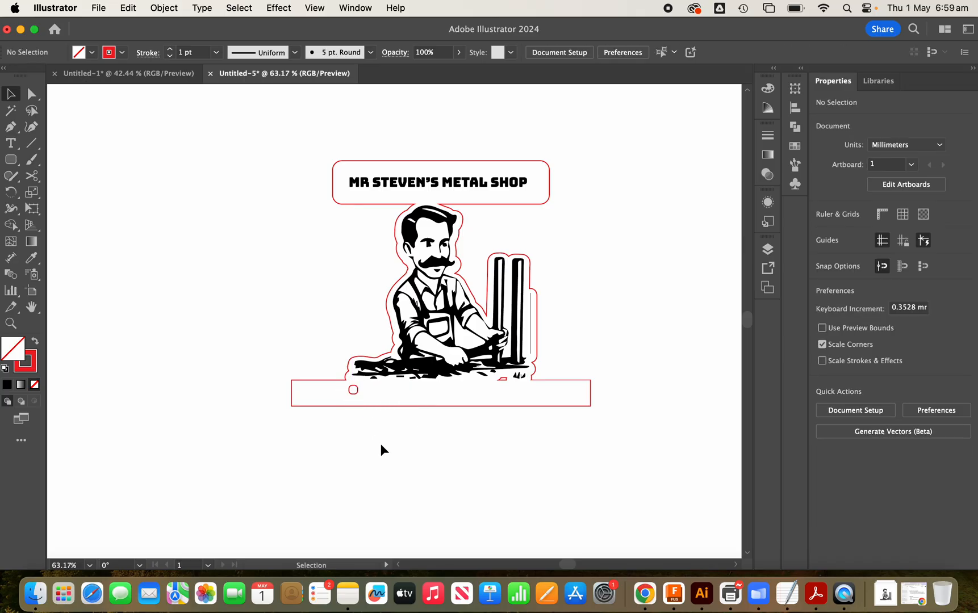
scroll(383, 425, "up", 2)
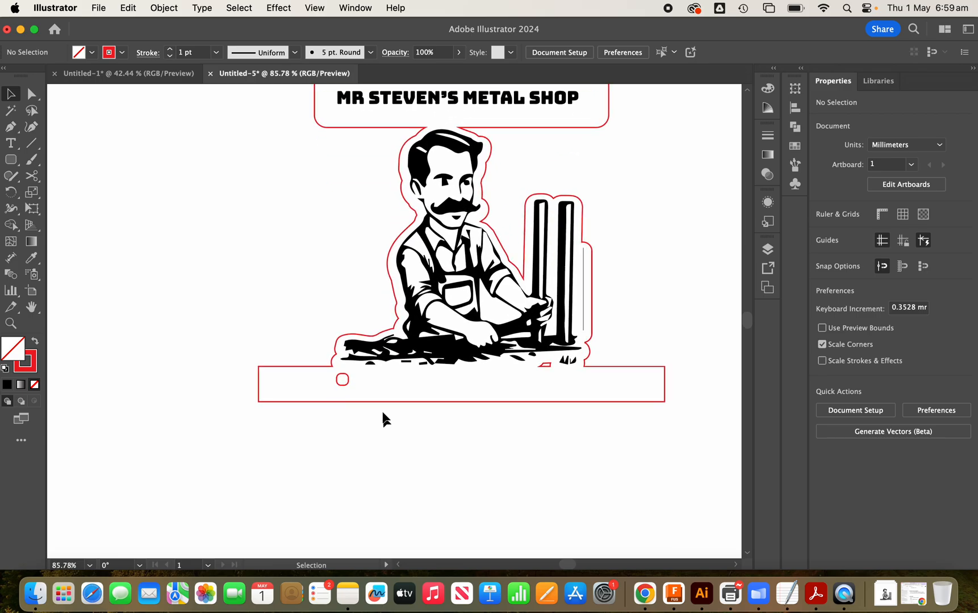
left_click_drag(345, 381, 335, 384)
left_click(421, 460)
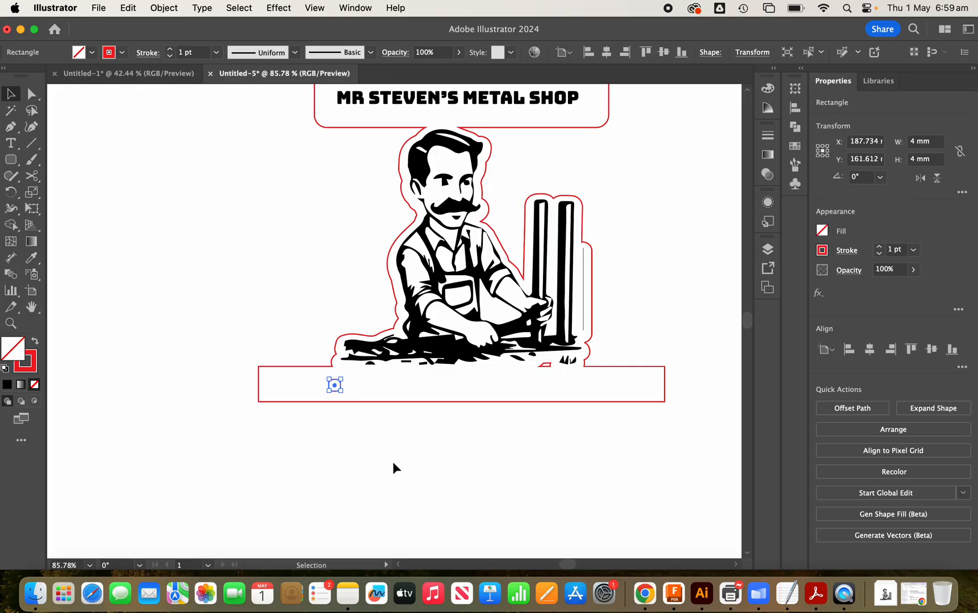
Paste a copy of the 4 mm hole outline and place it on the right part of the base bar, level with the first.
key("super+v")
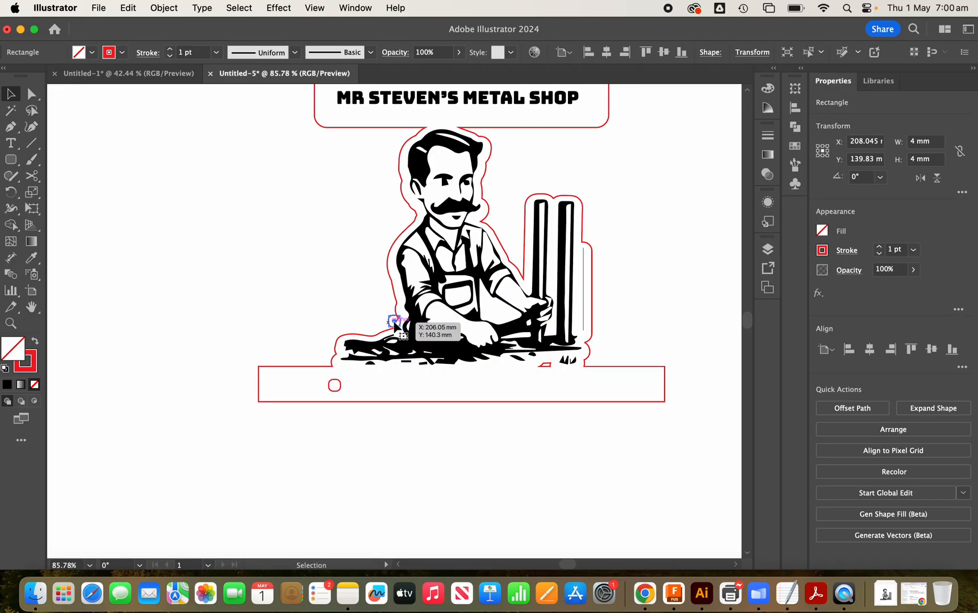
left_click_drag(393, 324, 588, 382)
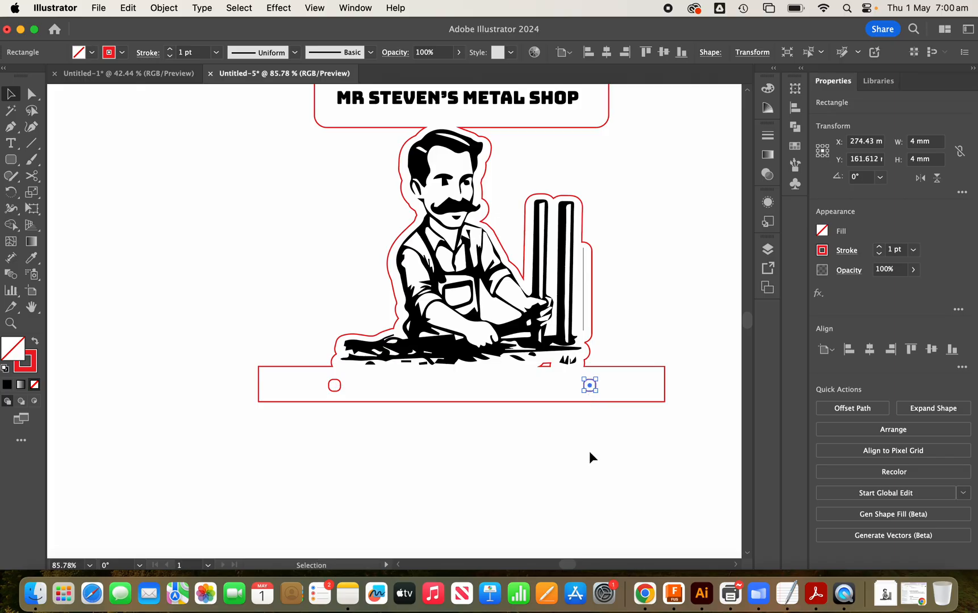
left_click(589, 451)
key("super+0")
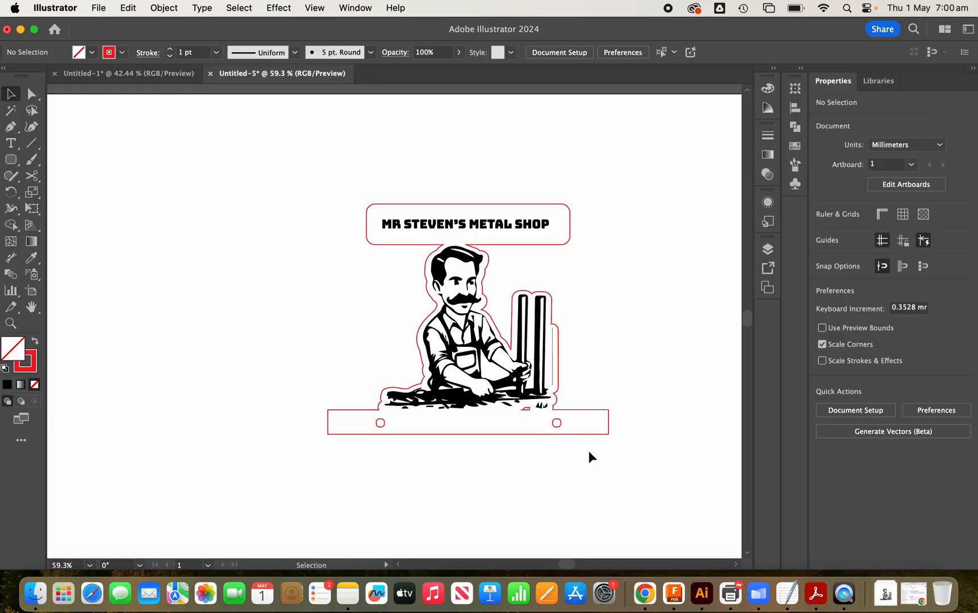
left_click_drag(293, 183, 645, 472)
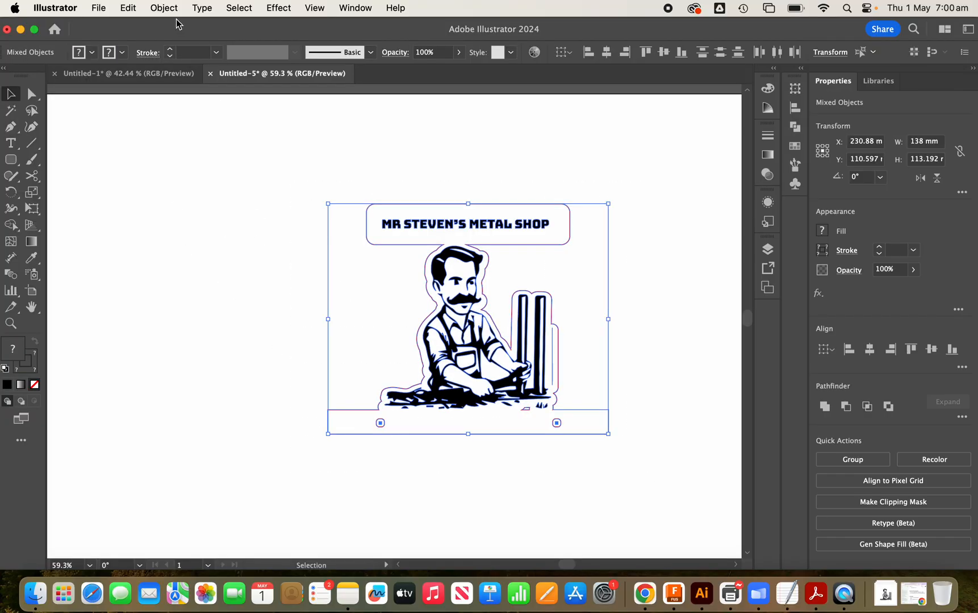
left_click(249, 336)
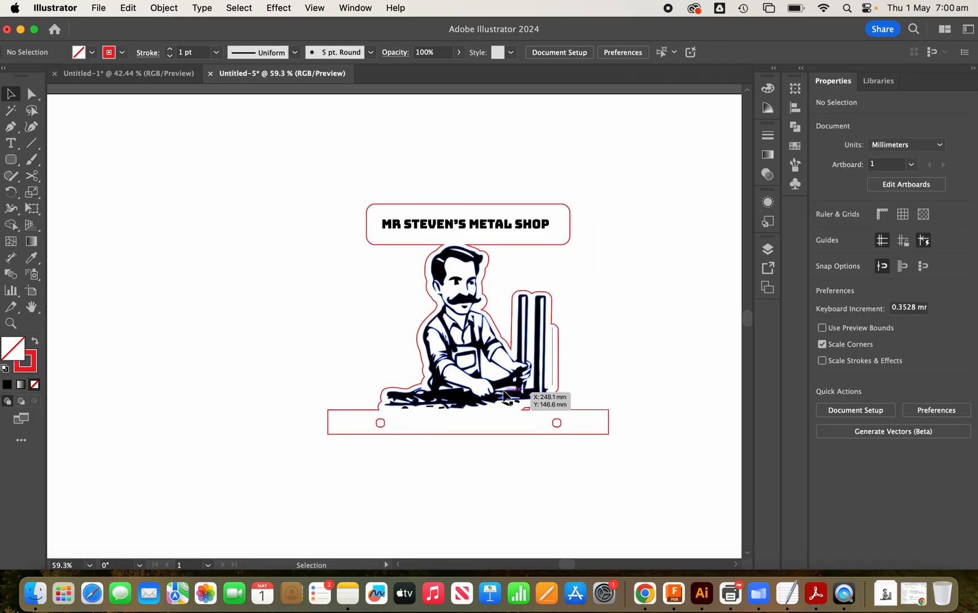
scroll(505, 396, "up", 3)
scroll(503, 390, "up", 1)
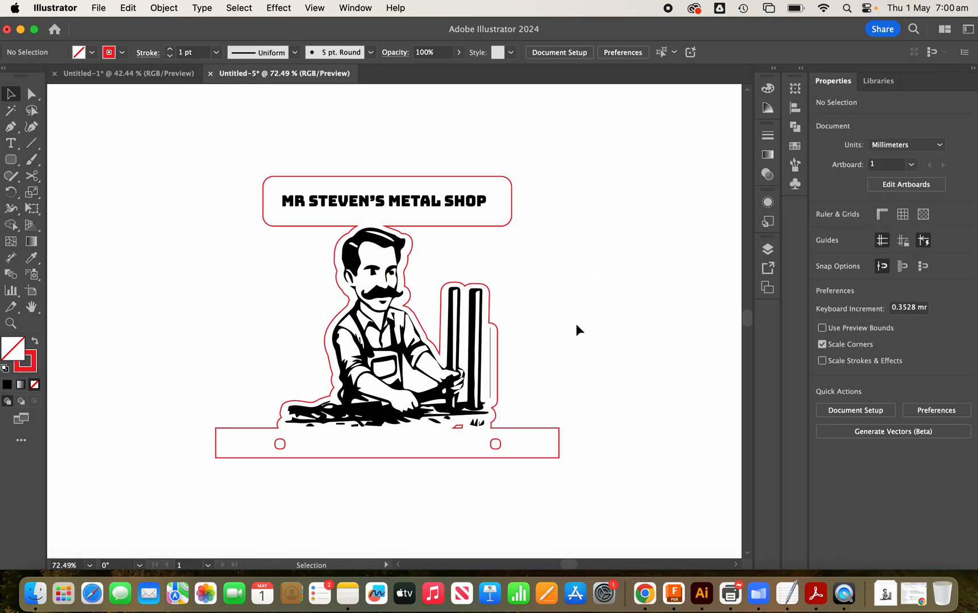